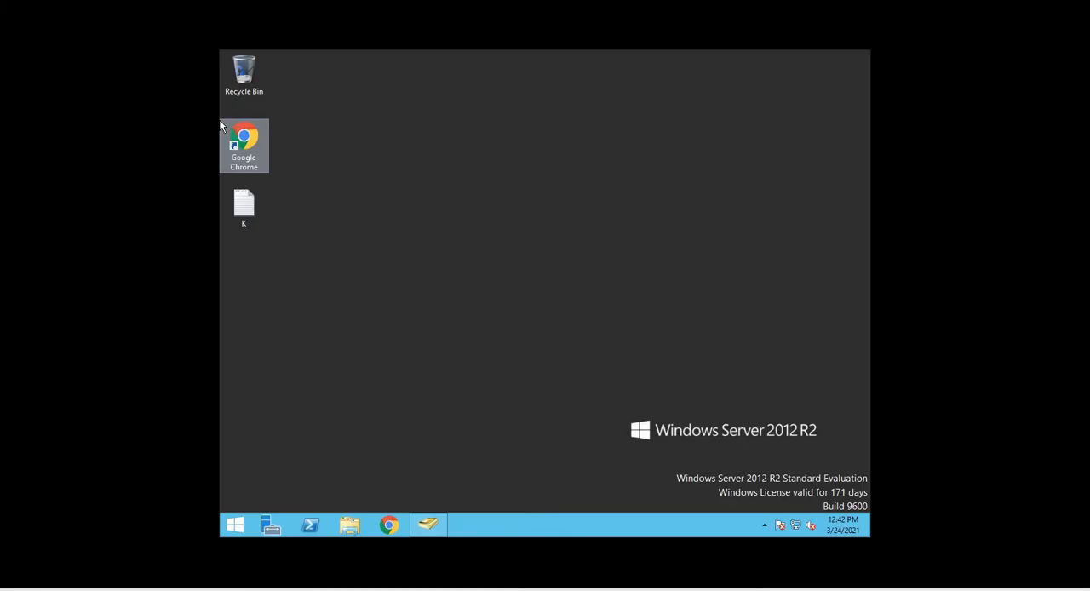
{"action": "left_click", "coordinate": [492, 267]}
{"action": "right_click", "coordinate": [493, 269]}
{"action": "left_click", "coordinate": [528, 302]}
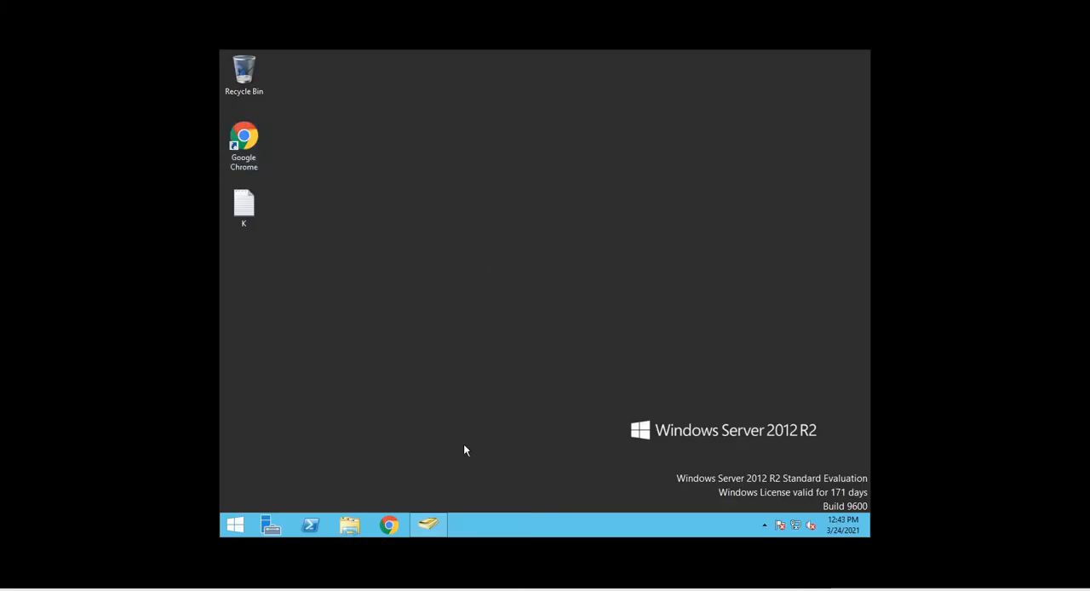
Bring up Active Directory Users and Computers and review the space ltm service account and the two test users in the Users container
{"action": "left_click", "coordinate": [430, 524]}
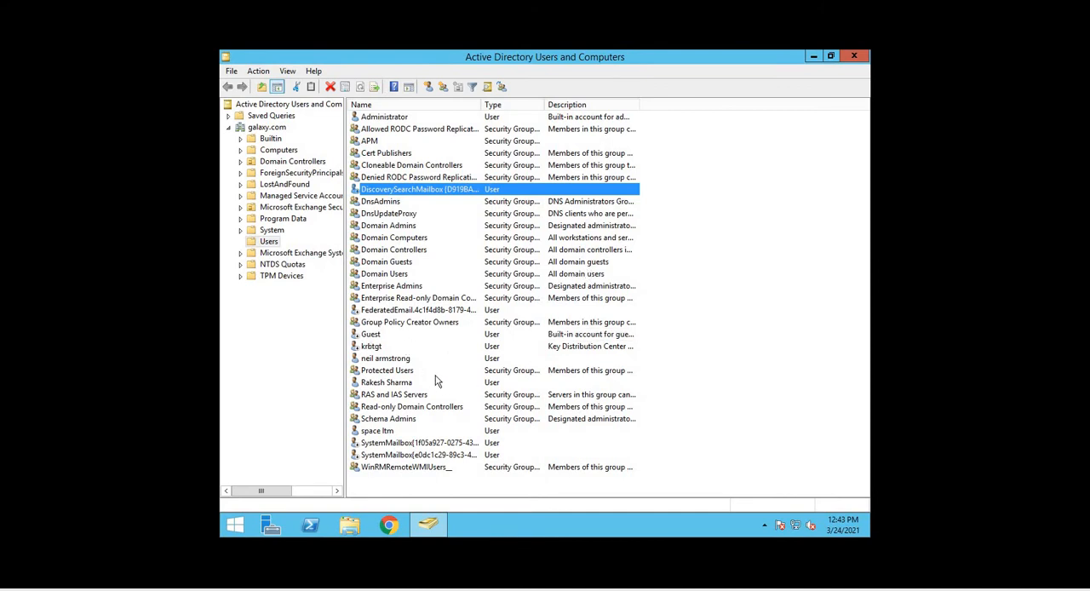
{"action": "left_click", "coordinate": [381, 432]}
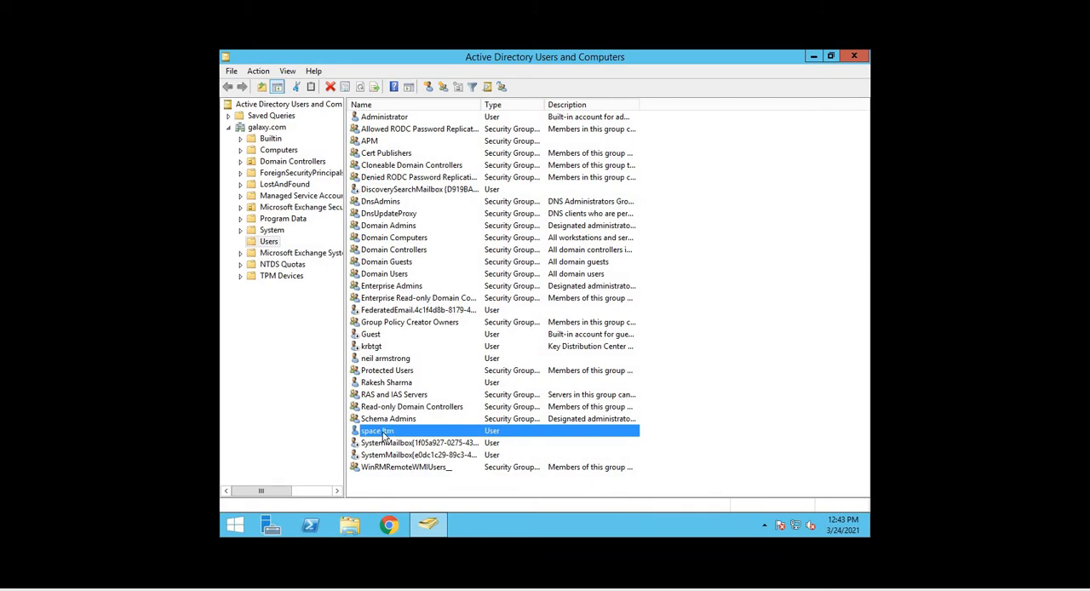
{"action": "left_click", "coordinate": [385, 359]}
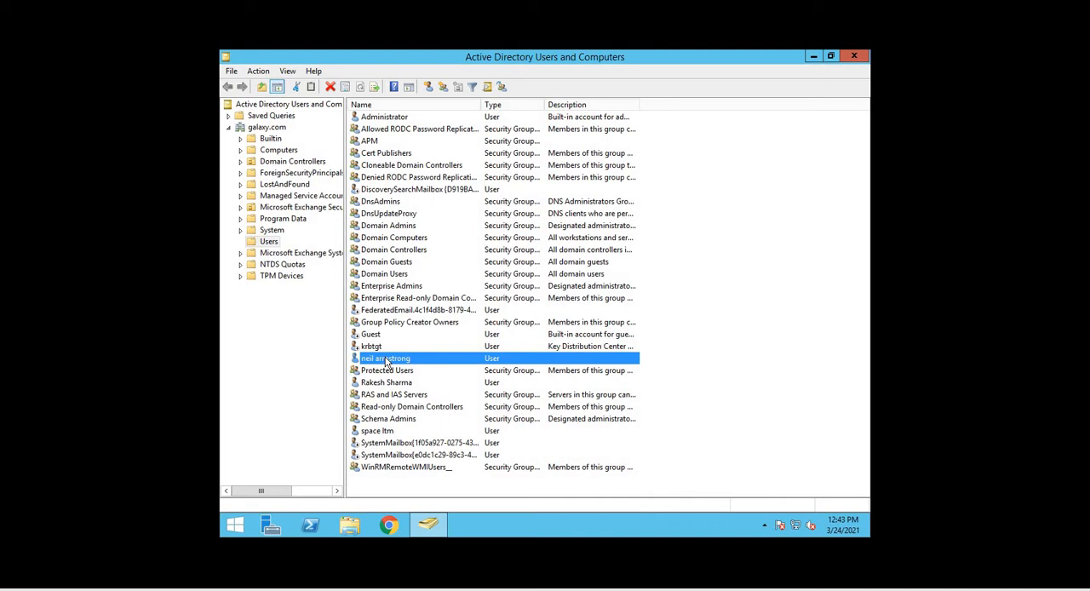
{"action": "left_click", "coordinate": [392, 383]}
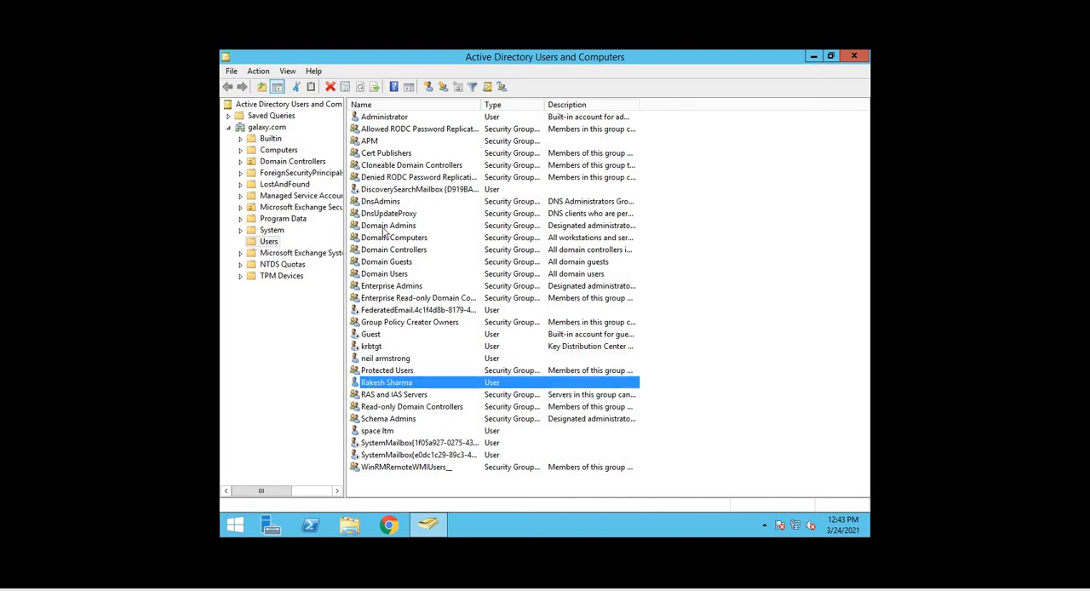
{"action": "left_click", "coordinate": [395, 359]}
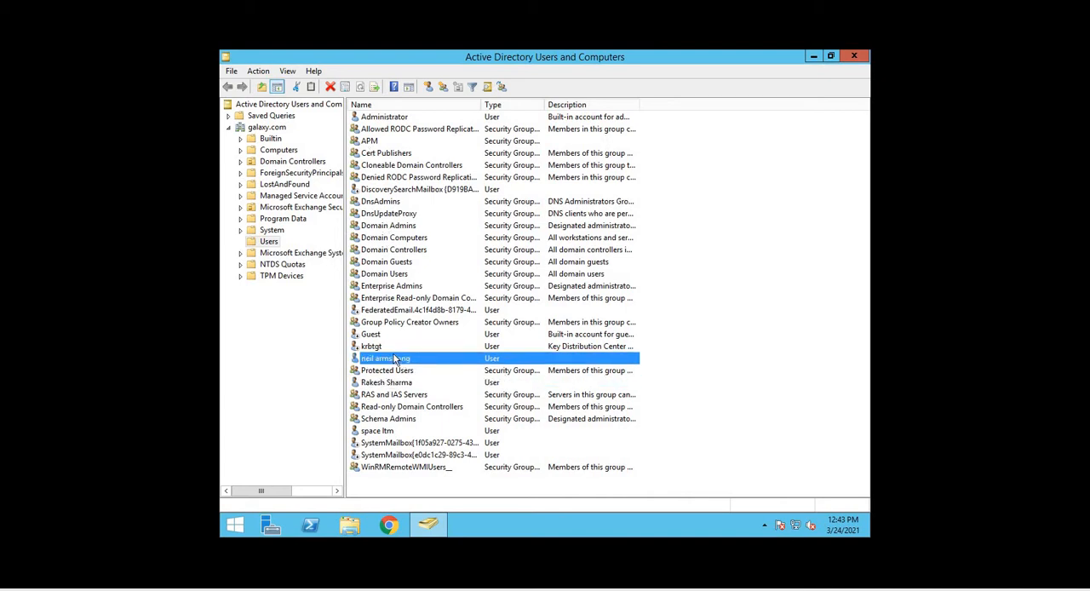
Check the APM security group's own memberships and its members, and close its properties without changes
{"action": "left_click", "coordinate": [369, 142]}
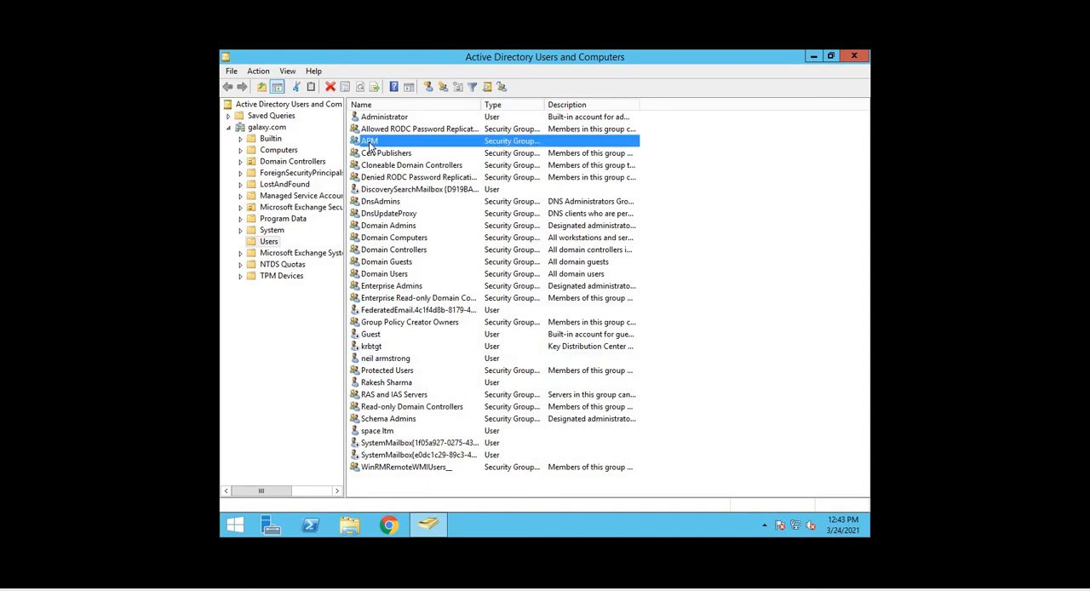
{"action": "right_click", "coordinate": [369, 141]}
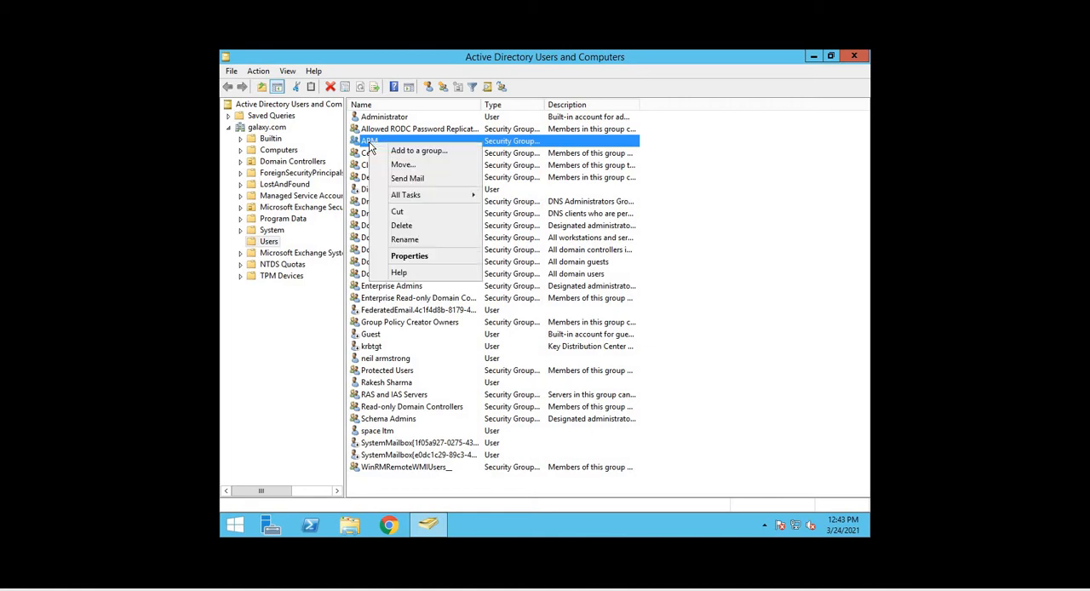
{"action": "left_click", "coordinate": [416, 257]}
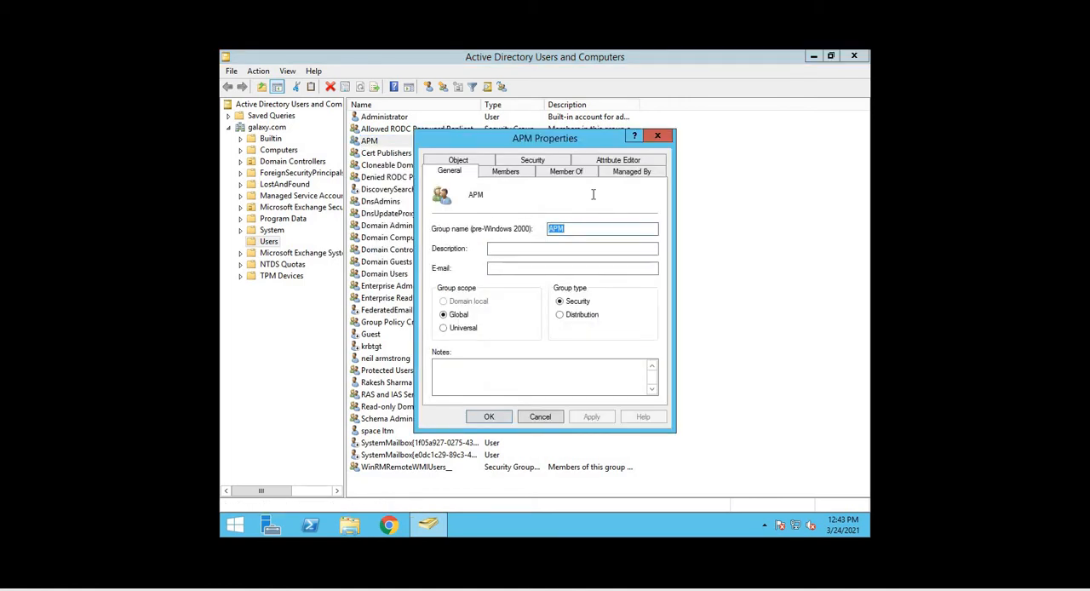
{"action": "left_click", "coordinate": [572, 174]}
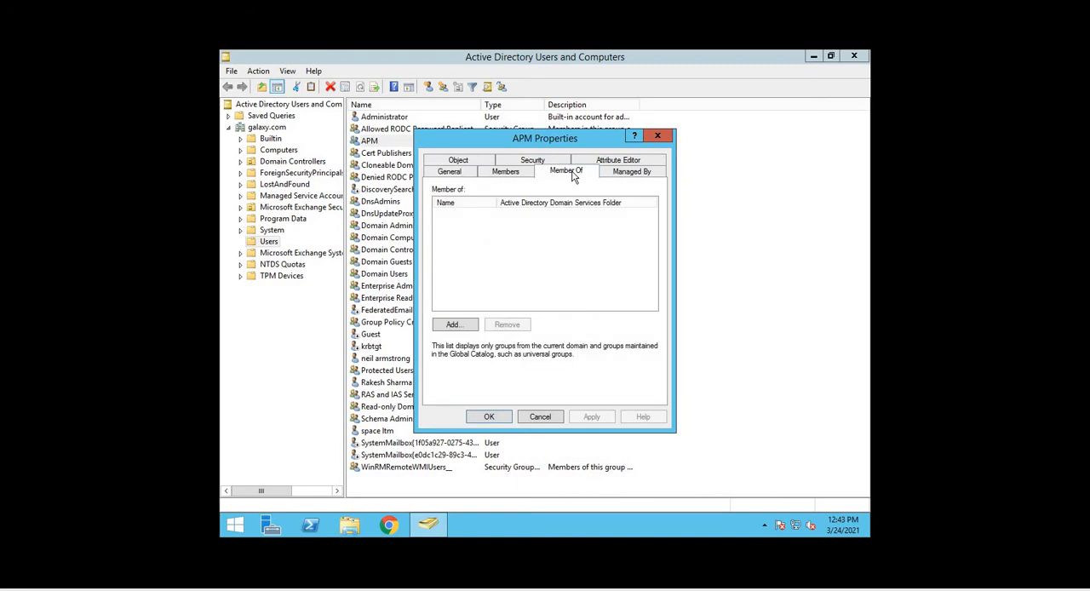
{"action": "left_click", "coordinate": [516, 172]}
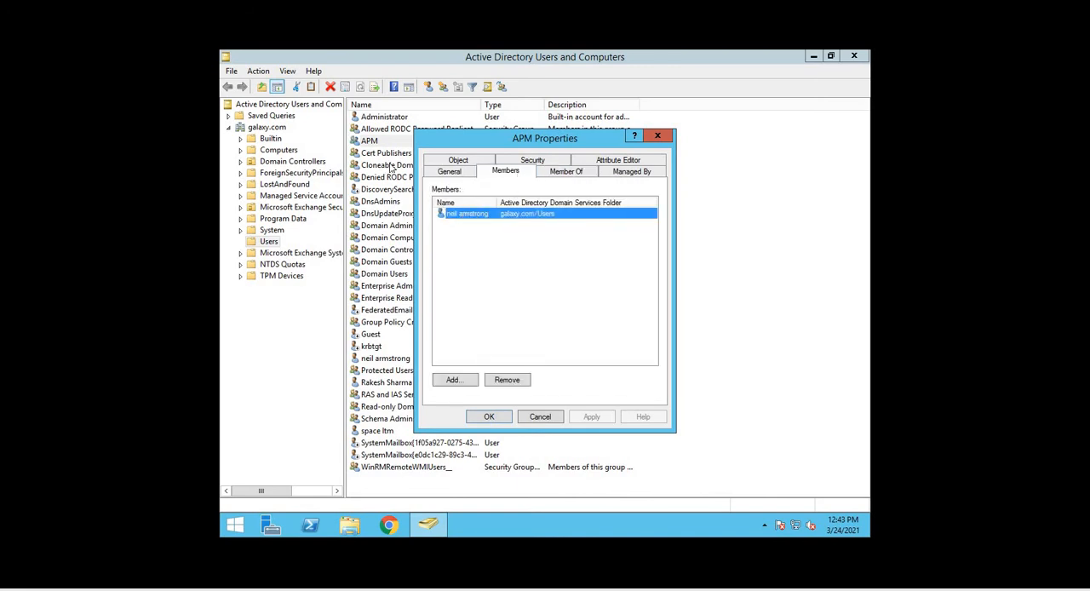
{"action": "left_click", "coordinate": [541, 416]}
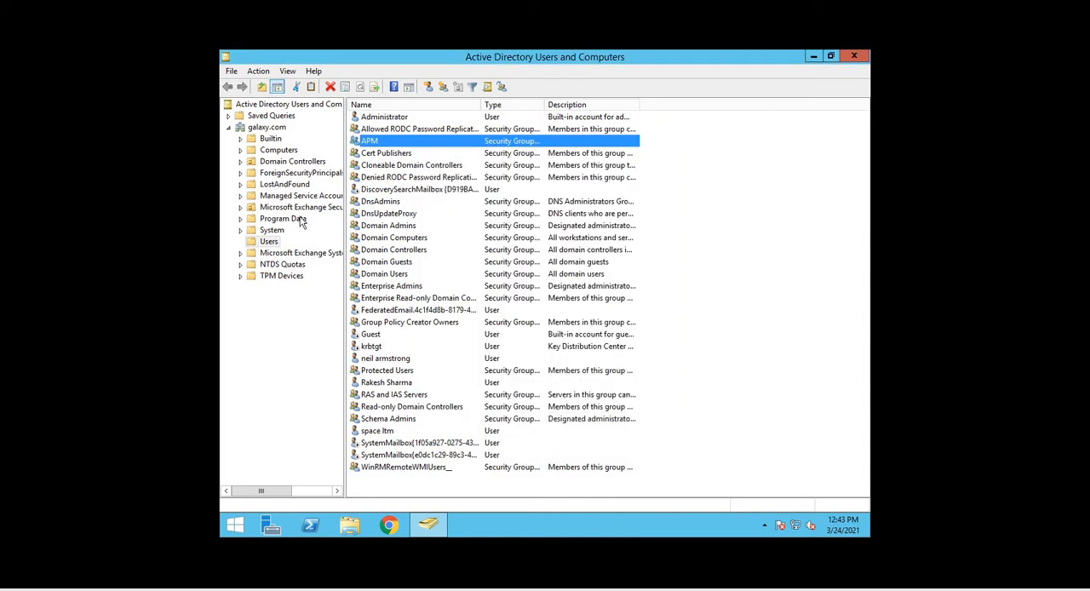
Switch to the BIG-IP web console in the browser and open the system's user authentication settings
{"action": "left_click", "coordinate": [2, 50]}
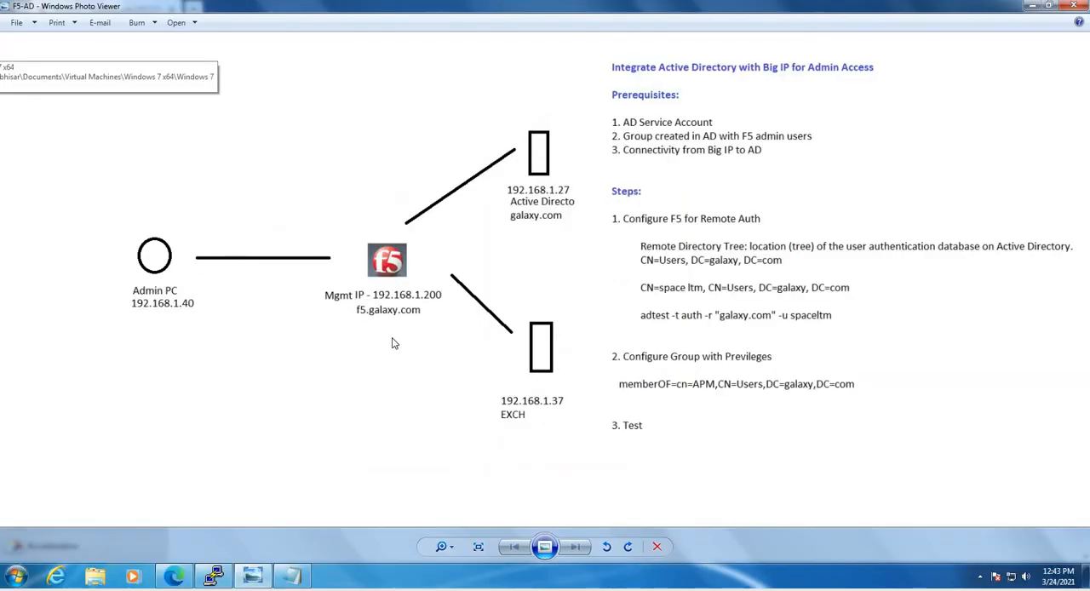
{"action": "left_click", "coordinate": [174, 577]}
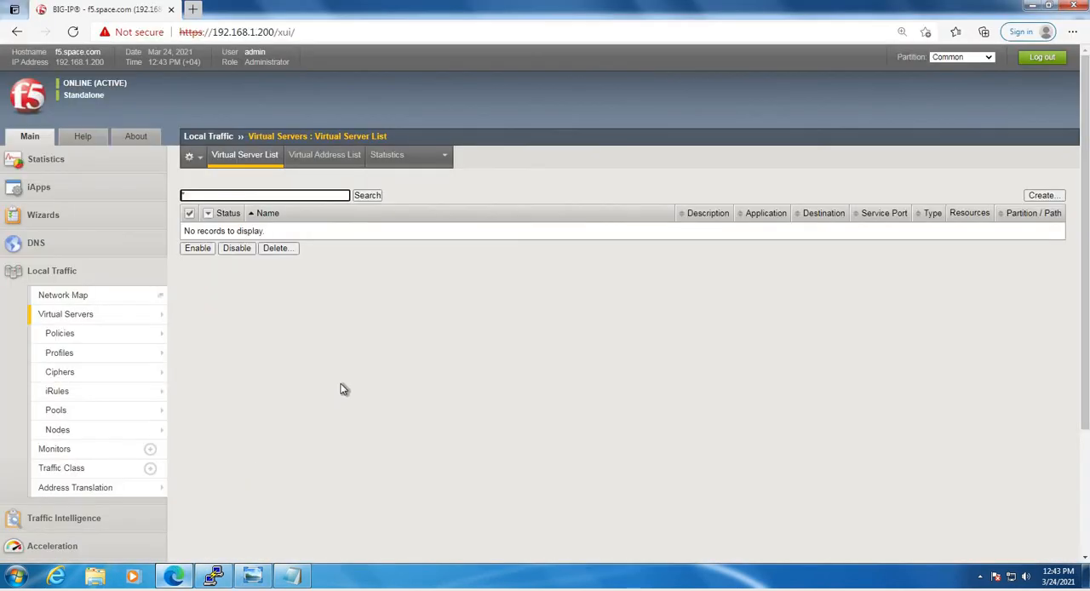
{"action": "scroll", "coordinate": [324, 347], "scroll_direction": "down", "scroll_amount": 3}
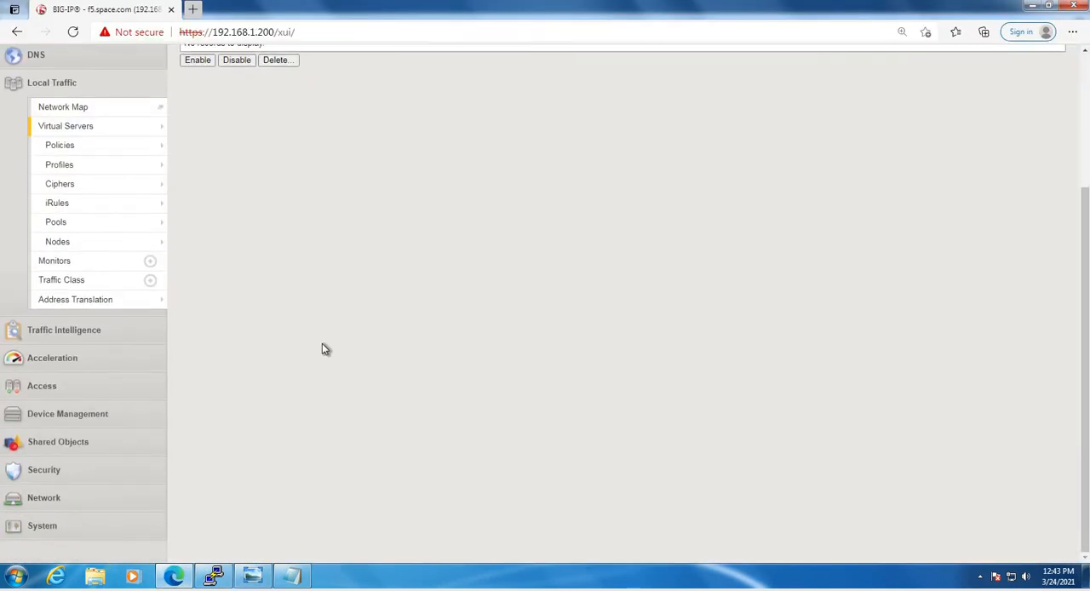
{"action": "left_click", "coordinate": [78, 530]}
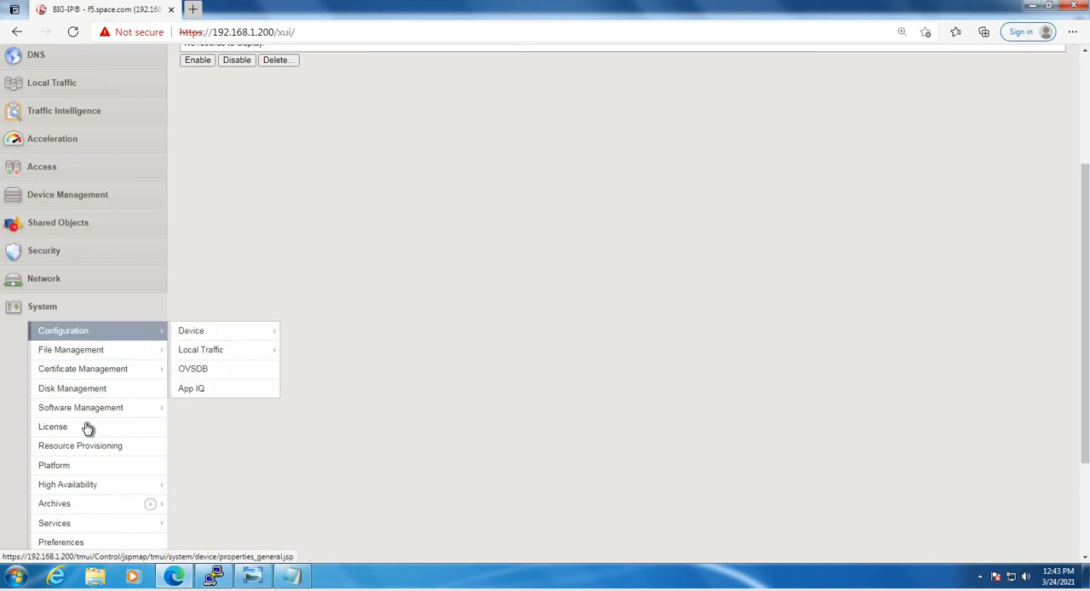
{"action": "scroll", "coordinate": [85, 457], "scroll_direction": "down", "scroll_amount": 3}
{"action": "scroll", "coordinate": [554, 292], "scroll_direction": "up", "scroll_amount": 5}
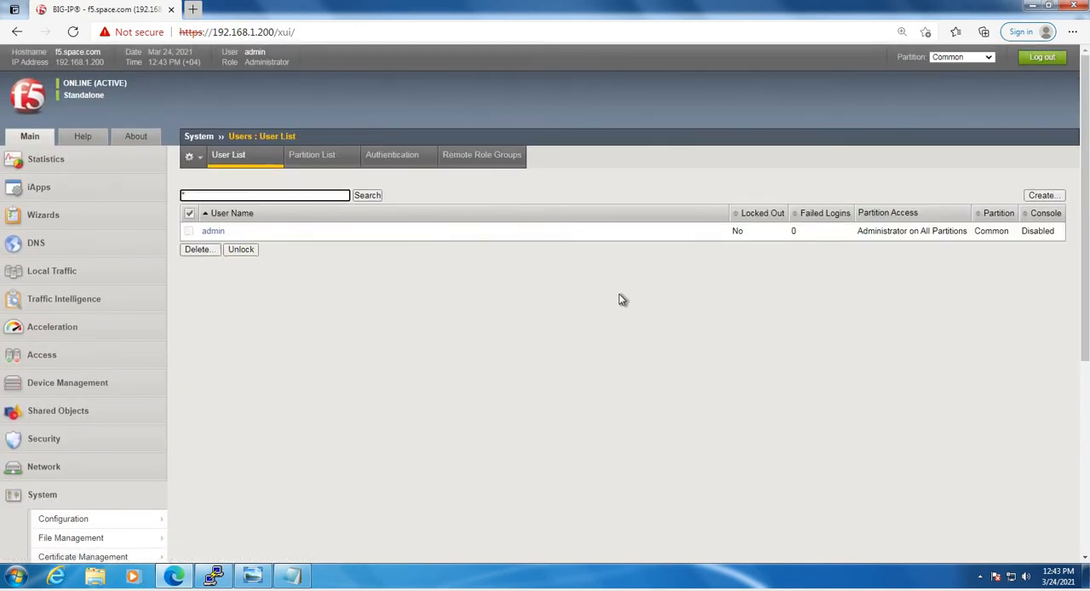
{"action": "left_click", "coordinate": [404, 160]}
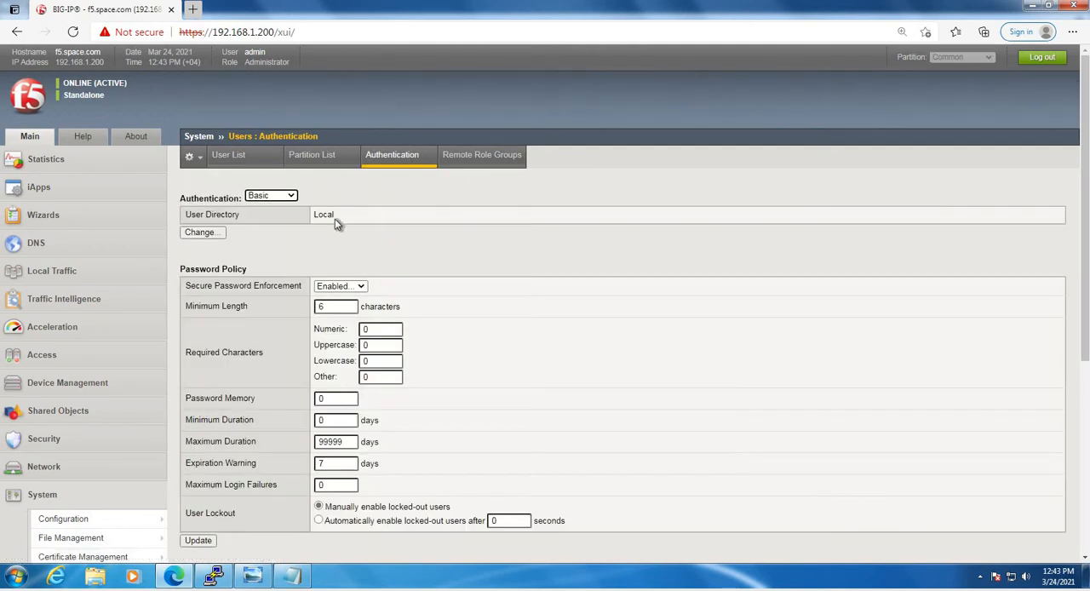
Change the user directory for authentication from local to Remote - Active Directory
{"action": "left_click_drag", "start_coordinate": [339, 215], "coordinate": [293, 213]}
{"action": "left_click", "coordinate": [202, 234]}
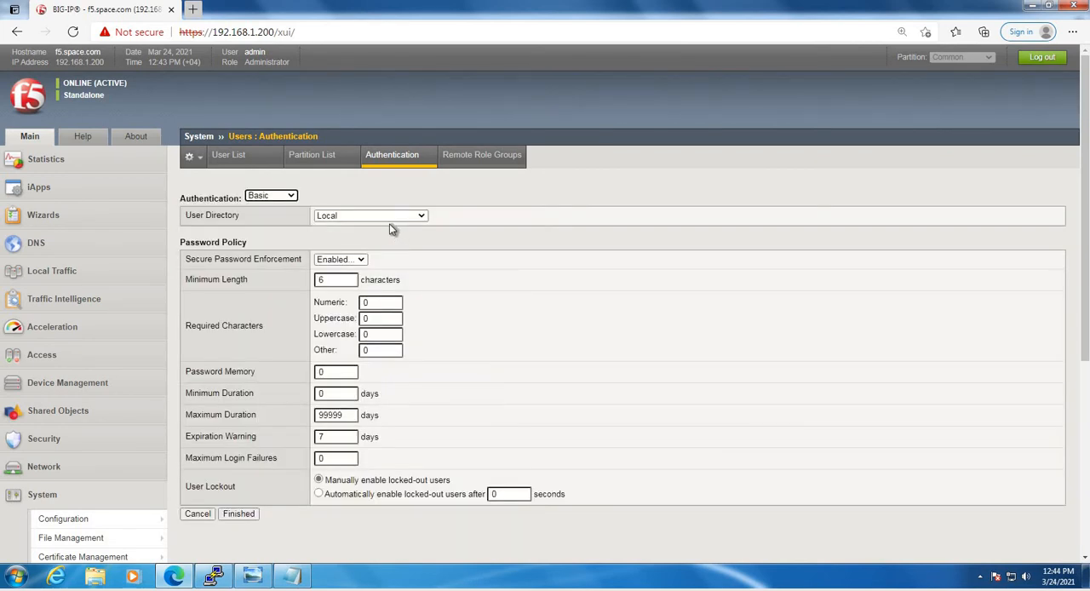
{"action": "left_click", "coordinate": [410, 217]}
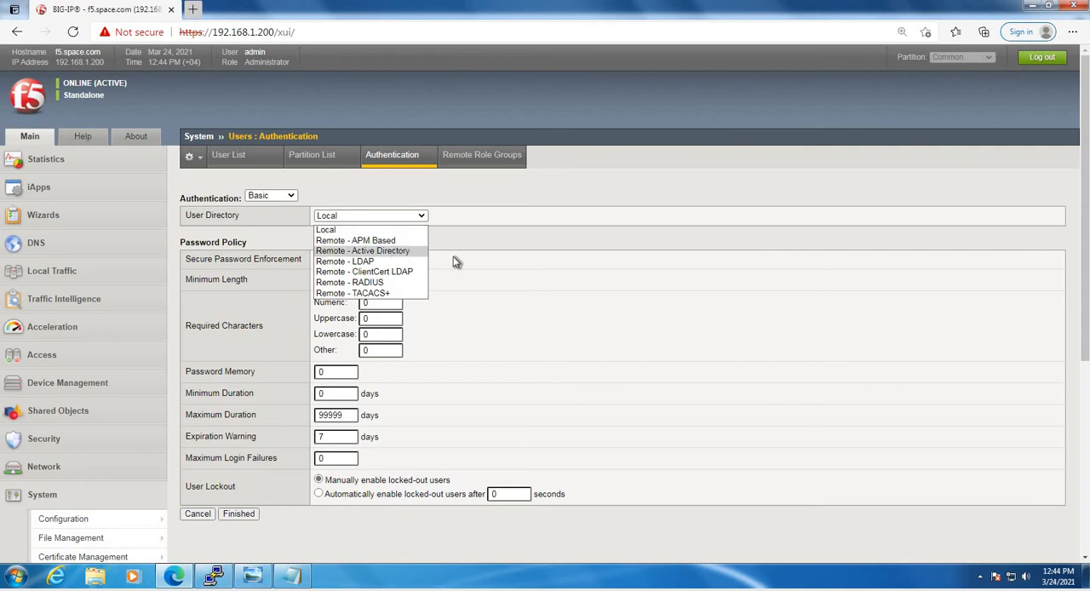
{"action": "left_click", "coordinate": [400, 248]}
{"action": "scroll", "coordinate": [624, 294], "scroll_direction": "down", "scroll_amount": 2}
{"action": "scroll", "coordinate": [624, 293], "scroll_direction": "up", "scroll_amount": 1}
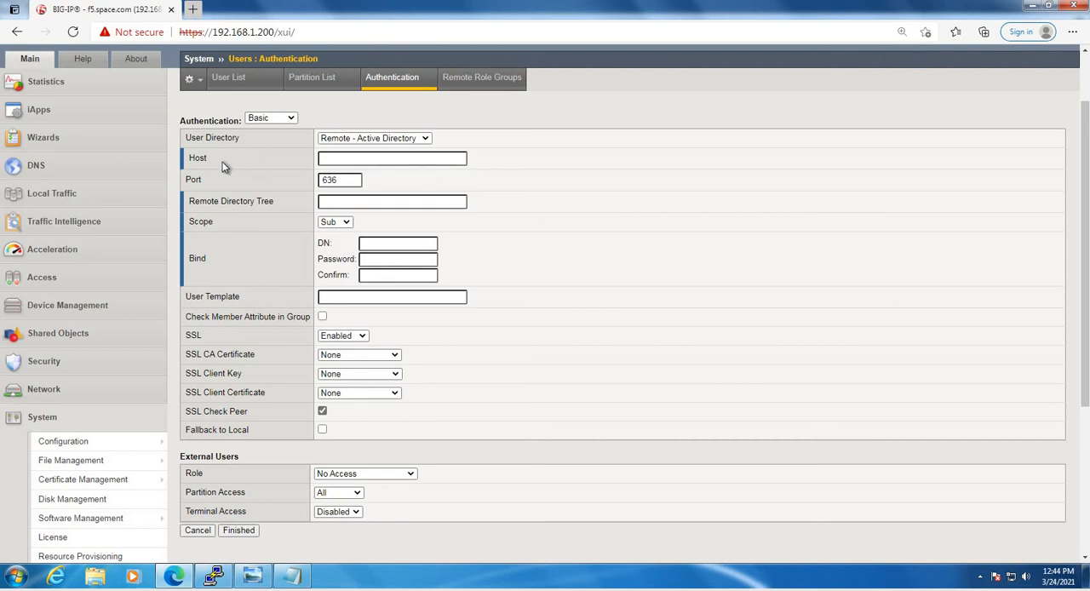
Set the Active Directory host to 192.168.1.27 and its port to 389
{"action": "double_click", "coordinate": [197, 158]}
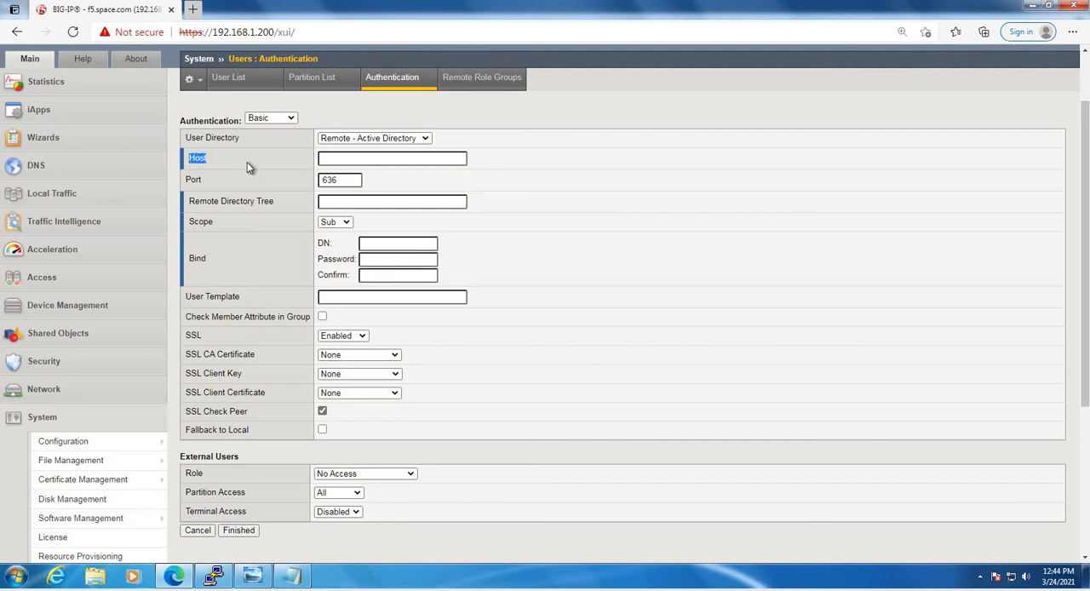
{"action": "left_click", "coordinate": [323, 158]}
{"action": "type", "text": "192.168.1.27"}
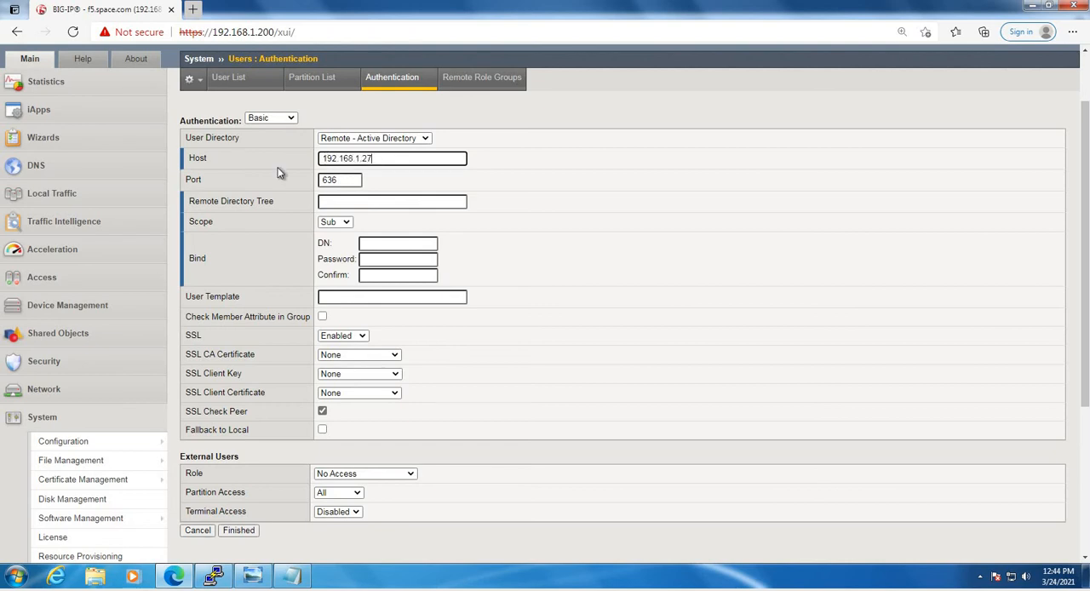
{"action": "key", "text": "Tab"}
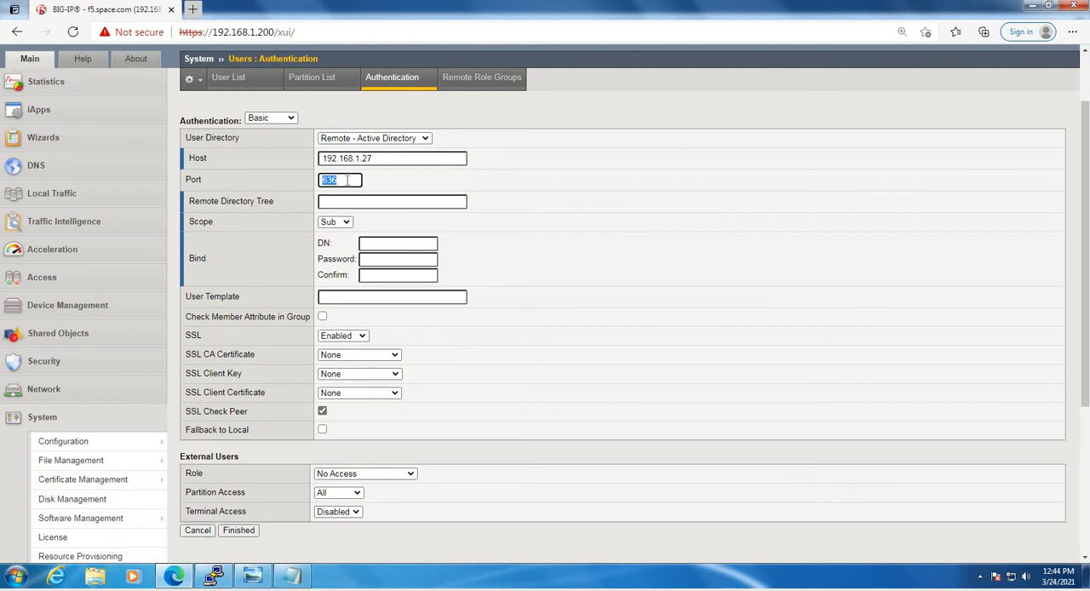
{"action": "left_click_drag", "start_coordinate": [354, 181], "coordinate": [281, 168]}
{"action": "type", "text": "389"}
{"action": "left_click", "coordinate": [323, 201]}
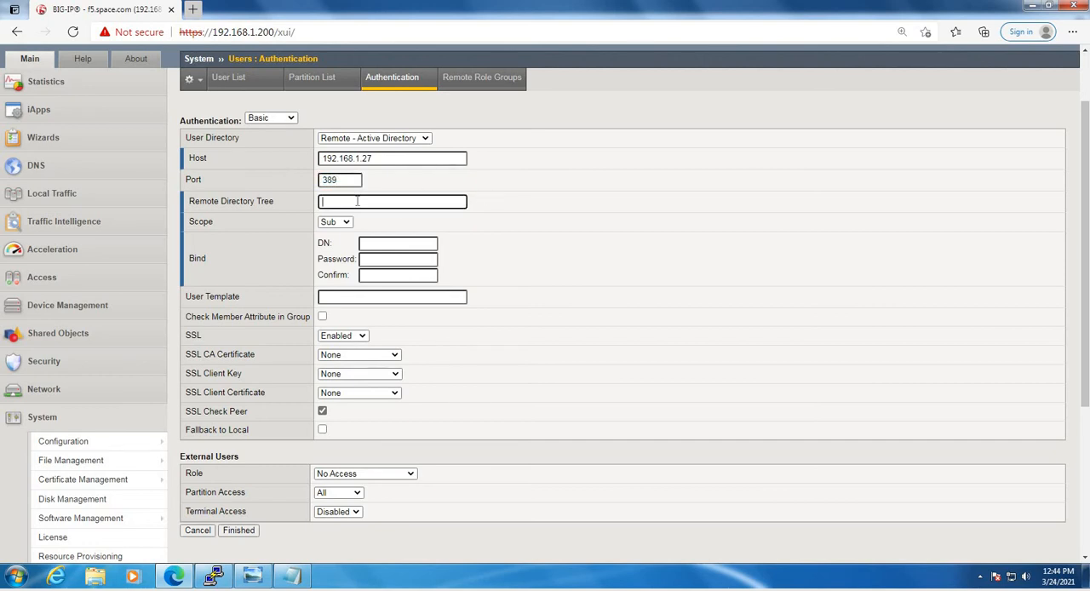
Switch to Active Directory Users and Computers and open the attribute list of the user who belongs to the APM group
{"action": "left_click_drag", "start_coordinate": [278, 206], "coordinate": [185, 204]}
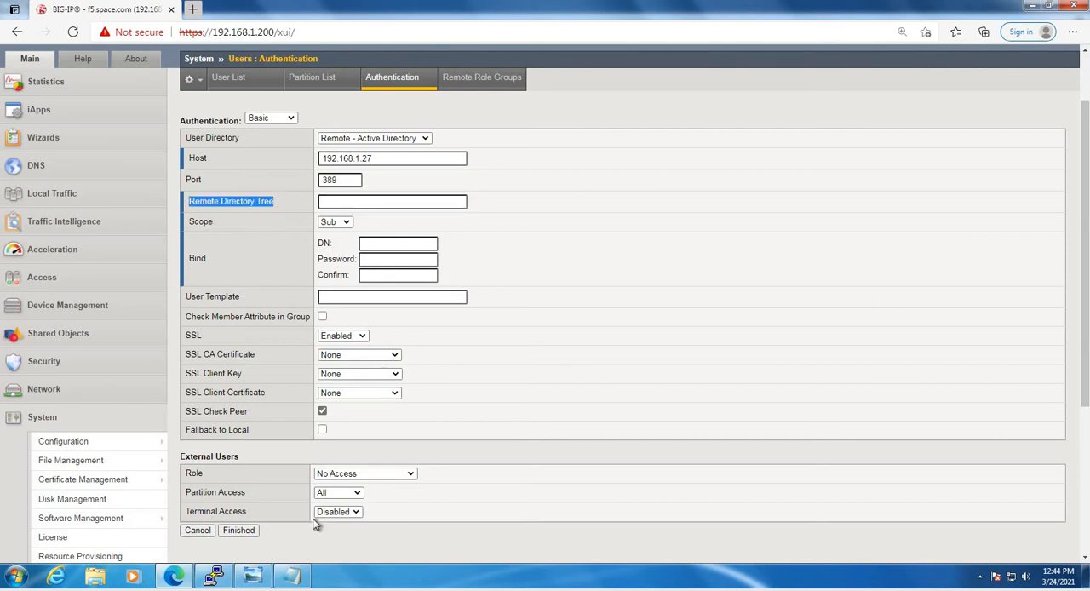
{"action": "left_click", "coordinate": [267, 579]}
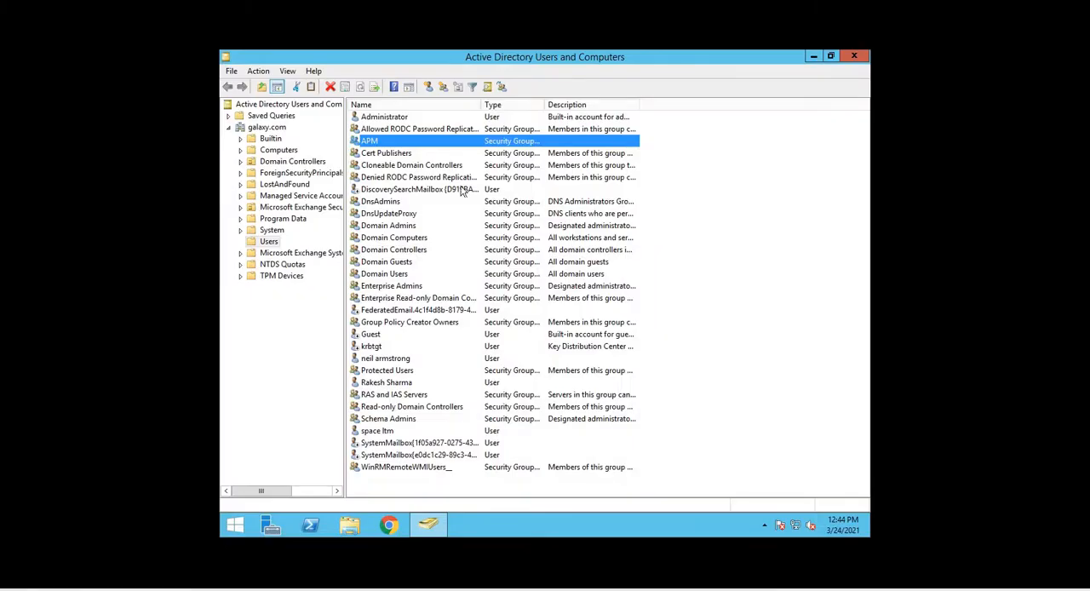
{"action": "left_click", "coordinate": [388, 358]}
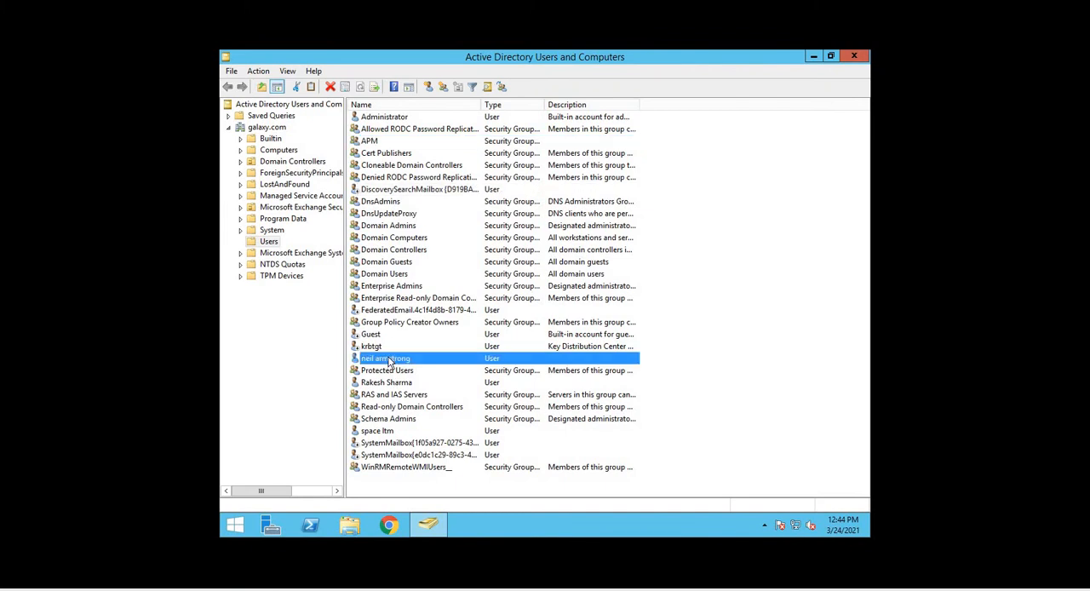
{"action": "right_click", "coordinate": [411, 367]}
{"action": "left_click", "coordinate": [437, 320]}
{"action": "left_click", "coordinate": [437, 362]}
{"action": "right_click", "coordinate": [417, 357]}
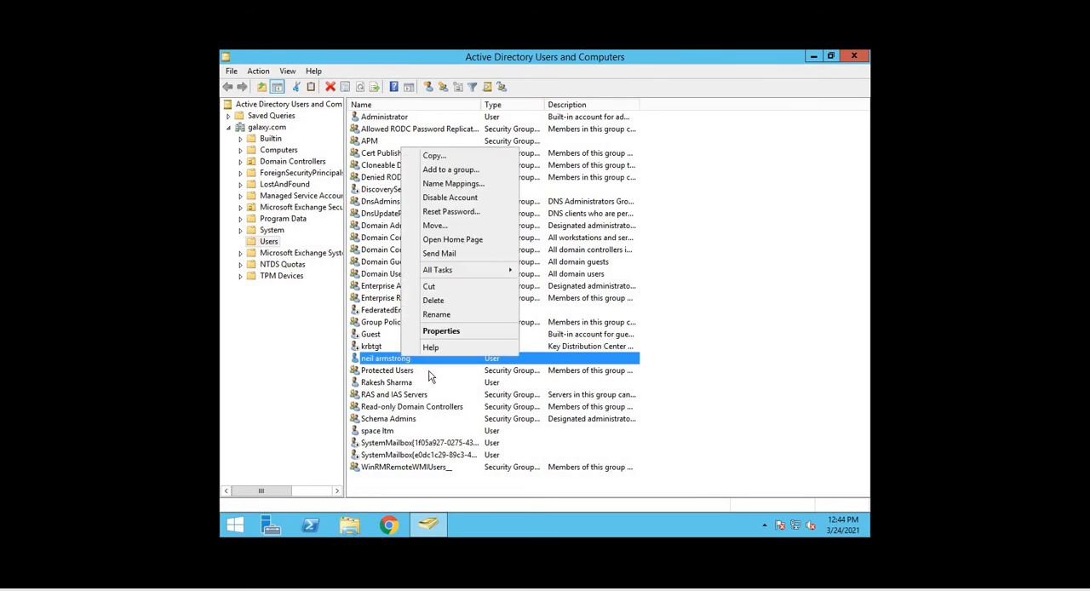
{"action": "left_click", "coordinate": [439, 332]}
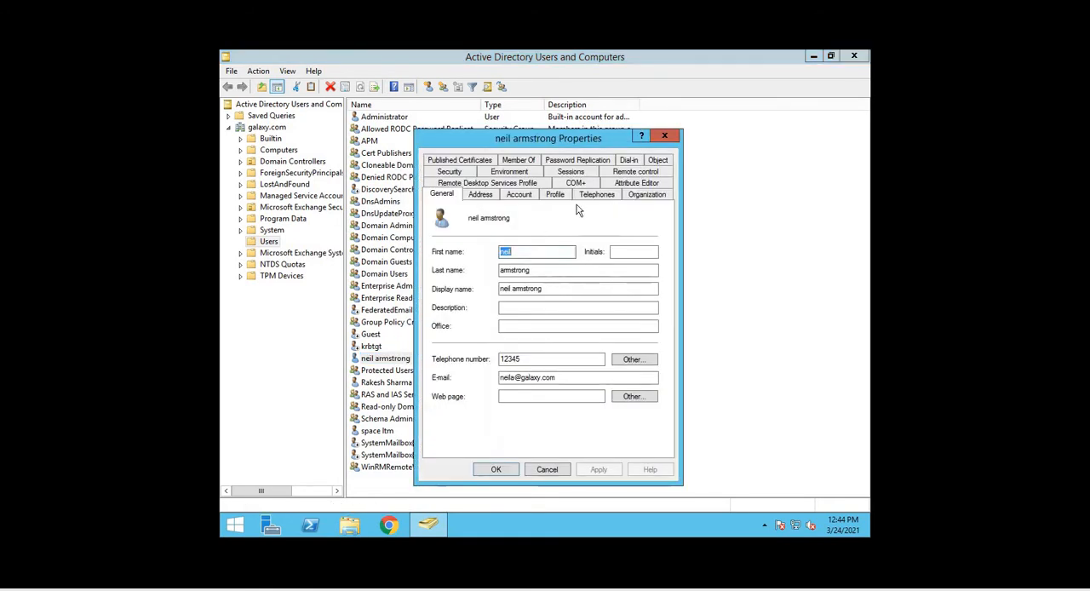
{"action": "left_click", "coordinate": [632, 184]}
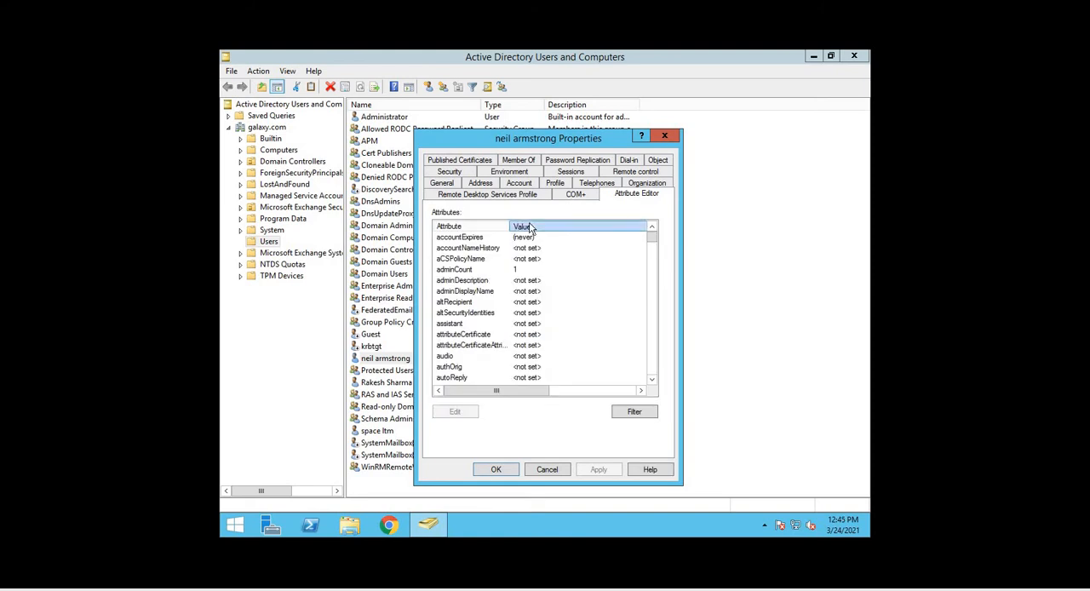
Sort the user's attributes by value, examine the container and domain parts of distinguishedName, and close that attribute unchanged
{"action": "left_click", "coordinate": [529, 228]}
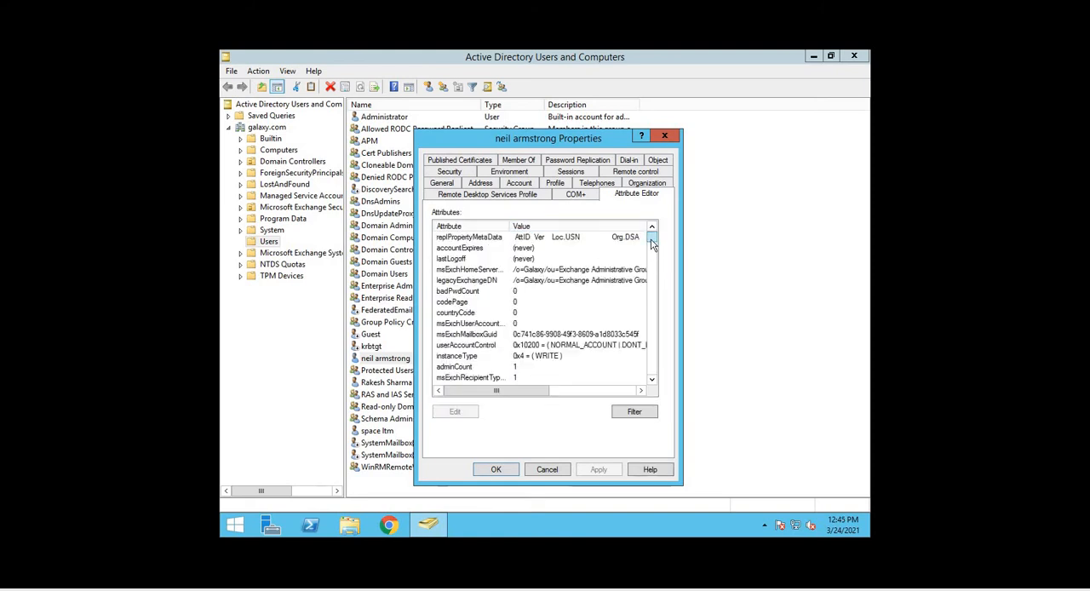
{"action": "left_click_drag", "start_coordinate": [652, 242], "coordinate": [658, 377]}
{"action": "scroll", "coordinate": [572, 293], "scroll_direction": "up", "scroll_amount": 2}
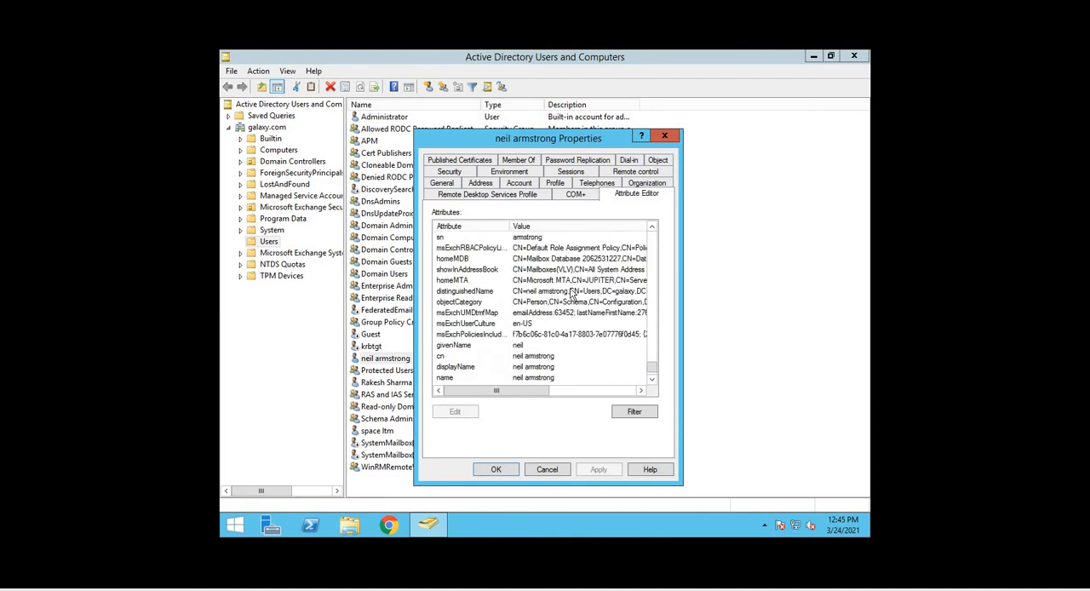
{"action": "double_click", "coordinate": [545, 291]}
{"action": "left_click", "coordinate": [496, 318]}
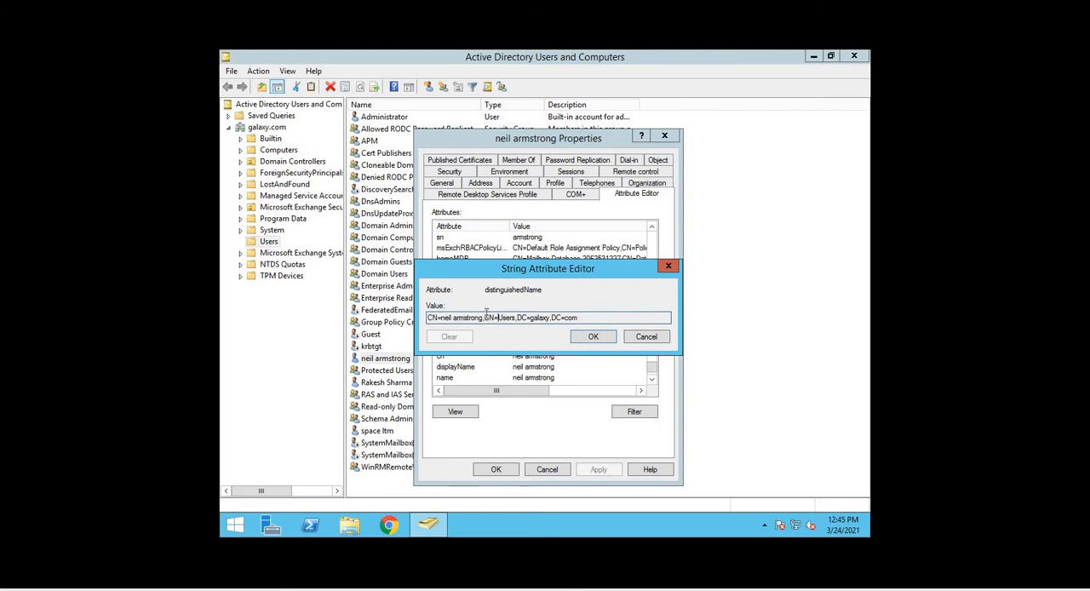
{"action": "left_click_drag", "start_coordinate": [484, 318], "coordinate": [438, 317]}
{"action": "left_click_drag", "start_coordinate": [515, 317], "coordinate": [483, 315]}
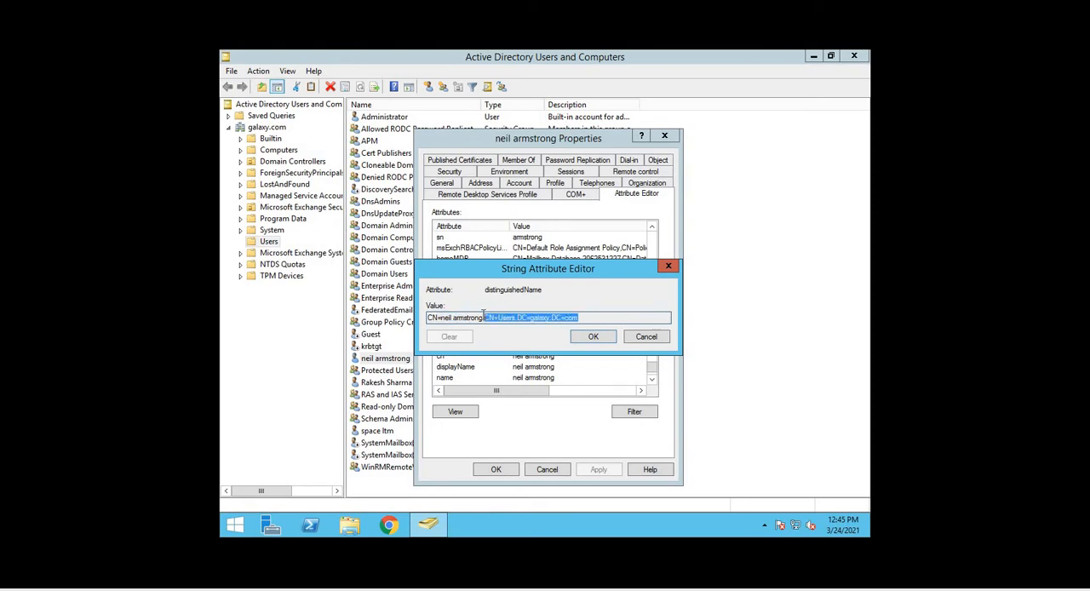
{"action": "left_click", "coordinate": [646, 337]}
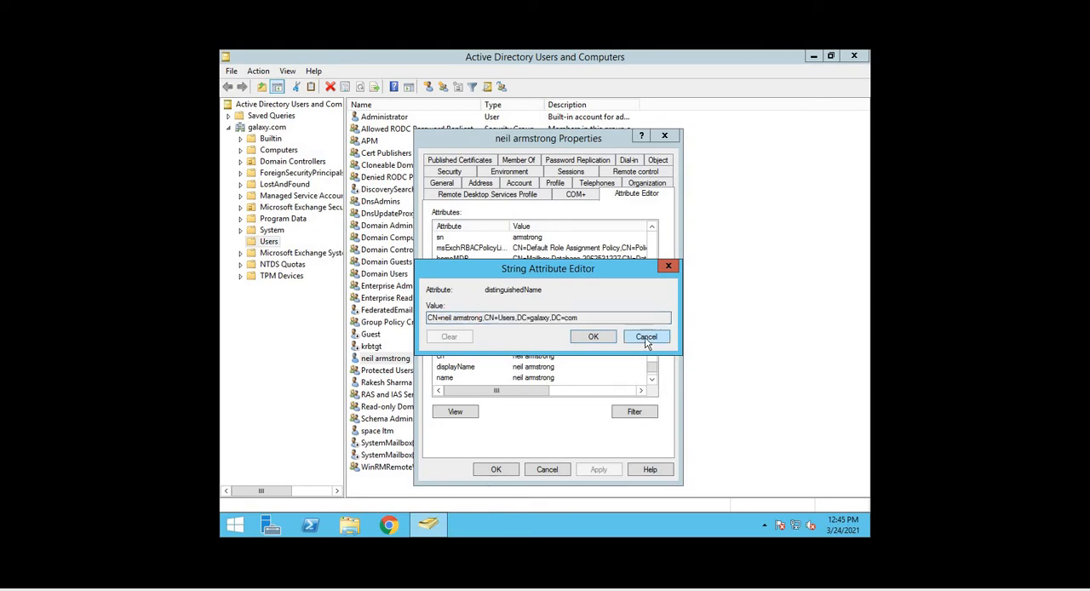
Return to the BIG-IP authentication settings and set the Remote Directory Tree to CN=Users, DC=galaxy, DC=com, copied from the Notepad notes
{"action": "left_click", "coordinate": [547, 469]}
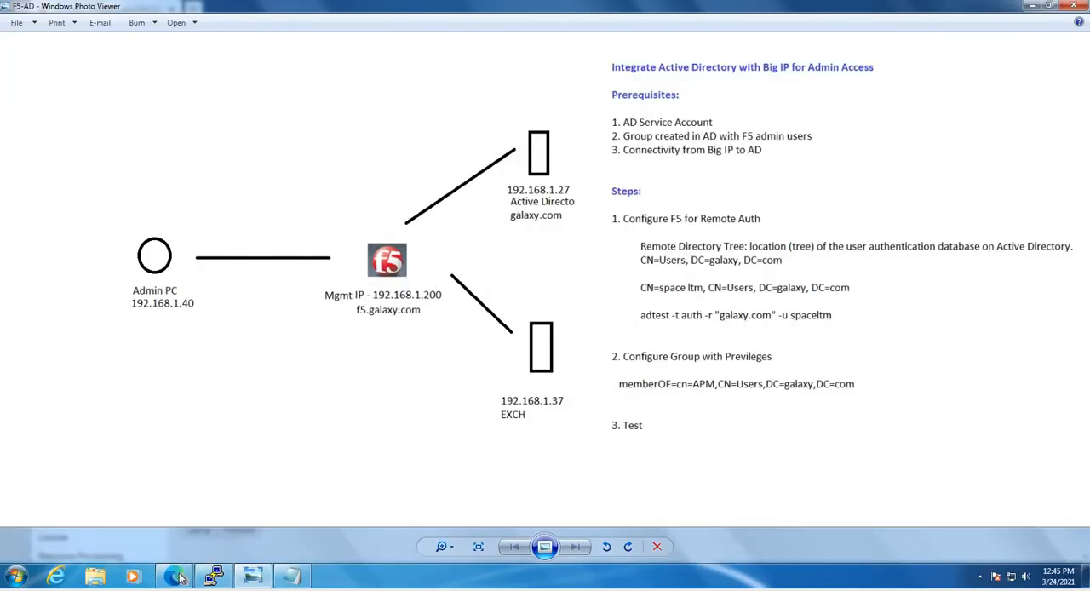
{"action": "left_click", "coordinate": [175, 577]}
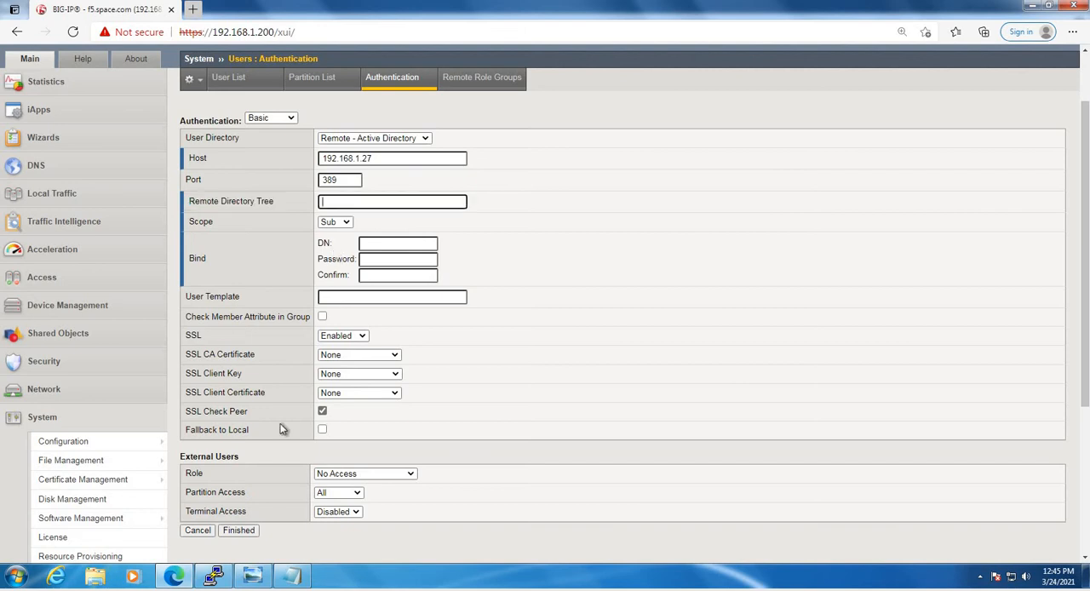
{"action": "left_click", "coordinate": [293, 576]}
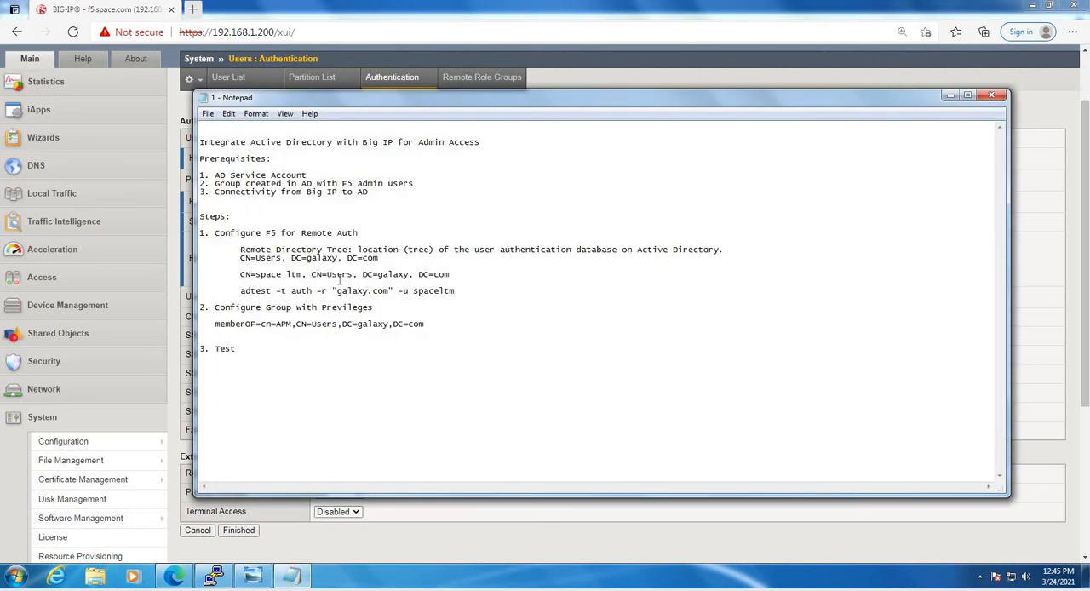
{"action": "left_click_drag", "start_coordinate": [380, 258], "coordinate": [234, 258]}
{"action": "key", "text": "ctrl+c"}
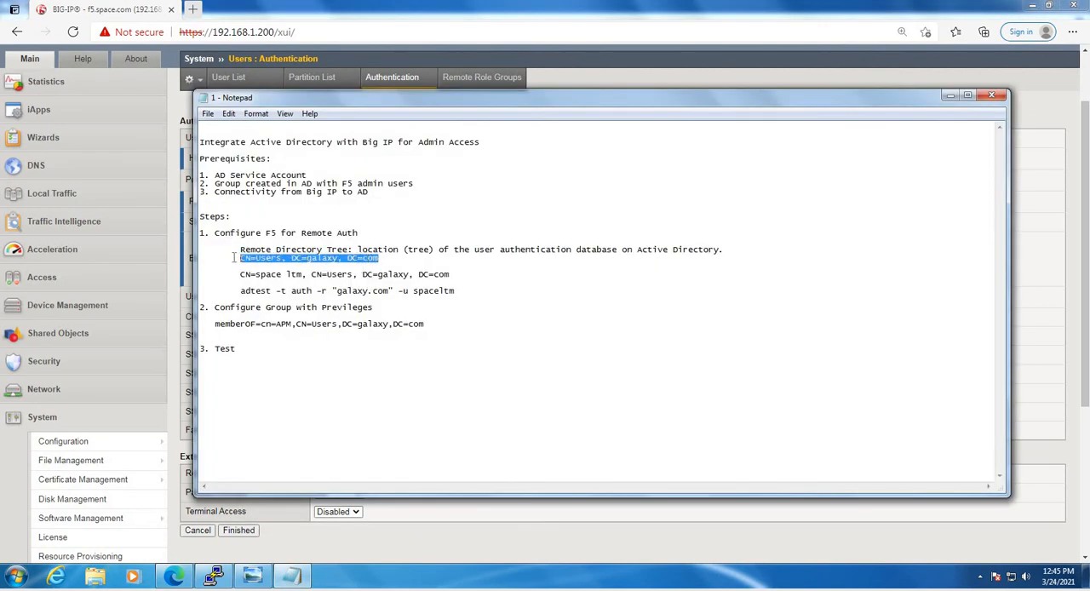
{"action": "left_click", "coordinate": [950, 95]}
{"action": "left_click", "coordinate": [418, 202]}
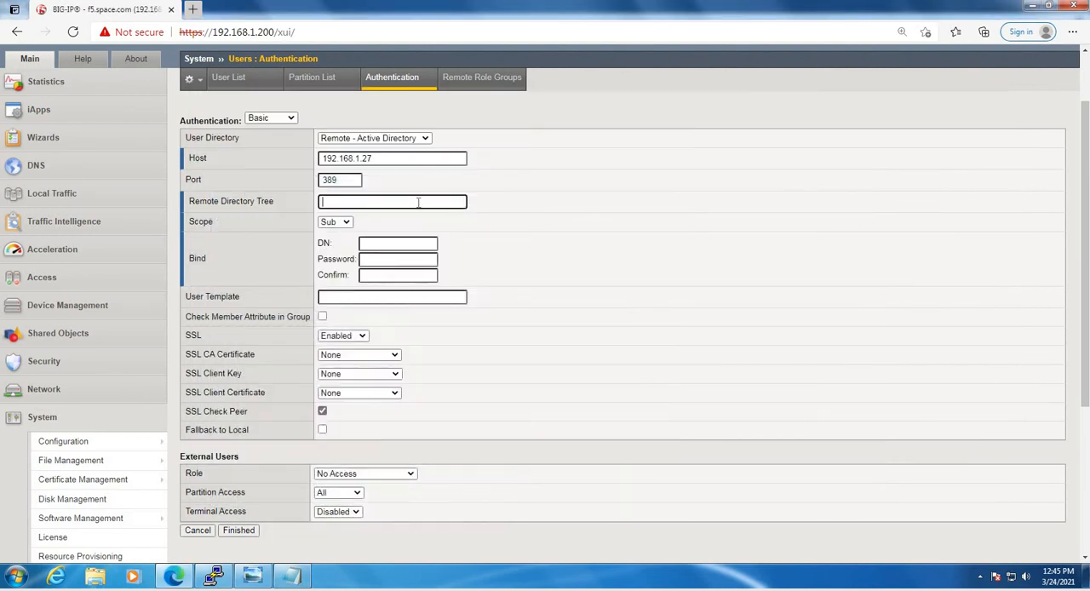
{"action": "key", "text": "ctrl+v"}
{"action": "left_click", "coordinate": [247, 241]}
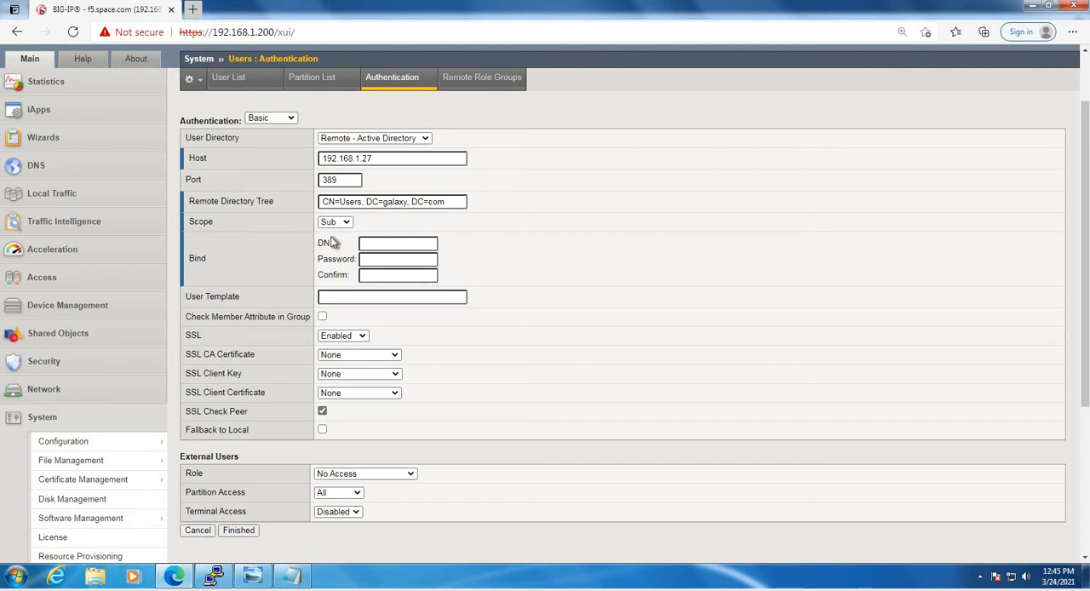
Switch to Active Directory Users and Computers and open the attribute list of the space ltm service account
{"action": "left_click_drag", "start_coordinate": [319, 243], "coordinate": [359, 261]}
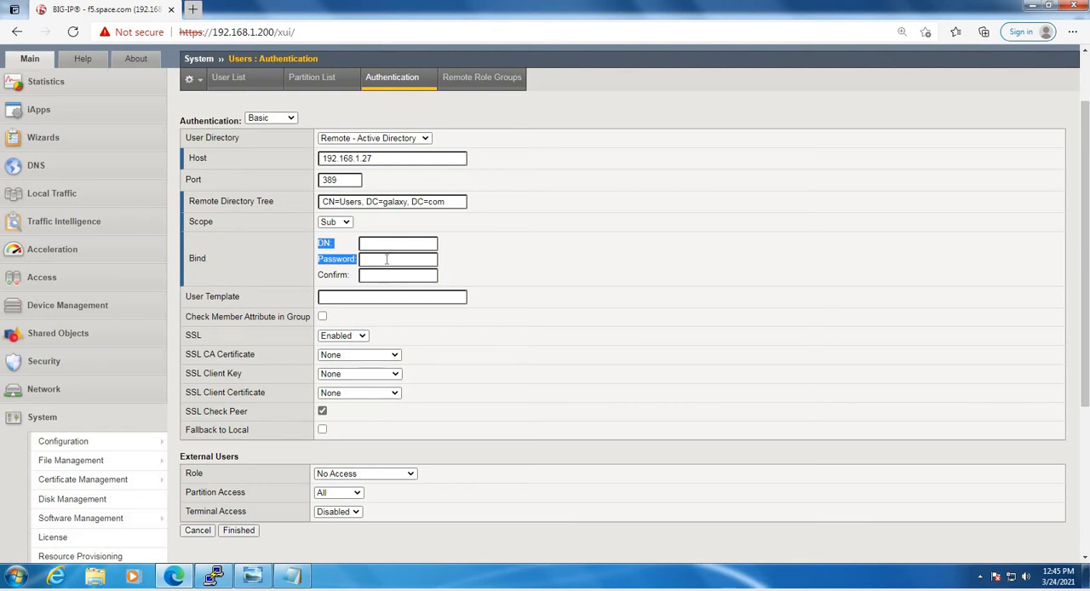
{"action": "left_click", "coordinate": [379, 245]}
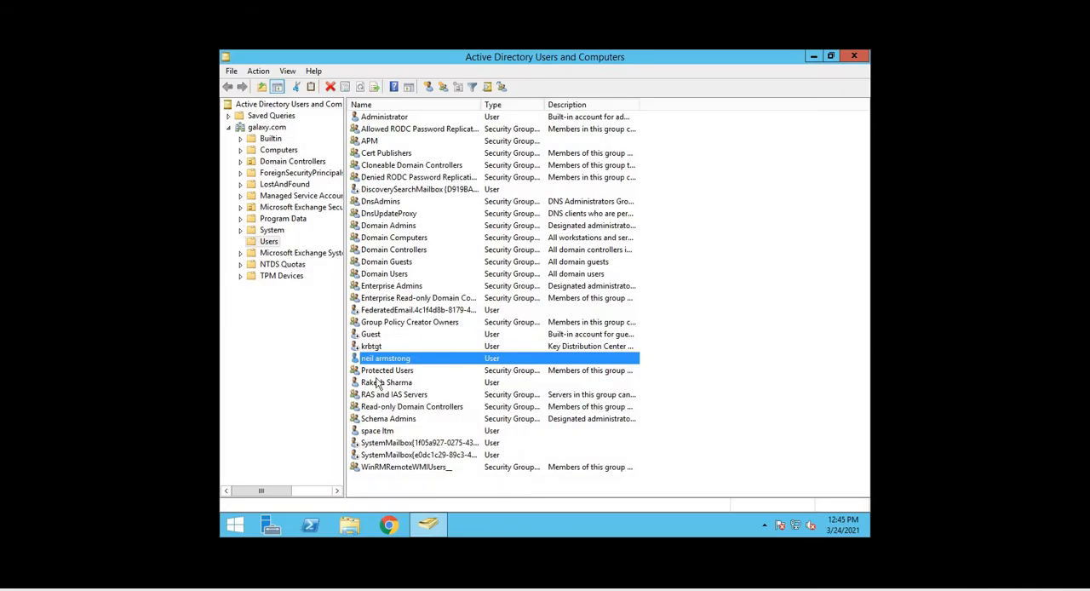
{"action": "left_click", "coordinate": [378, 432]}
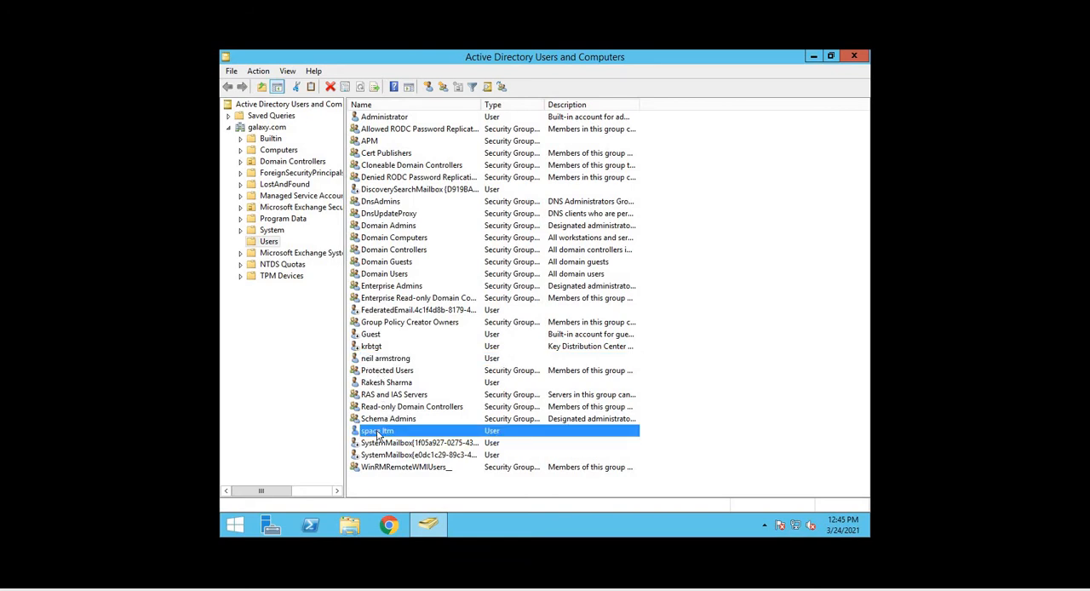
{"action": "right_click", "coordinate": [378, 433]}
{"action": "left_click", "coordinate": [409, 403]}
{"action": "left_click", "coordinate": [647, 182]}
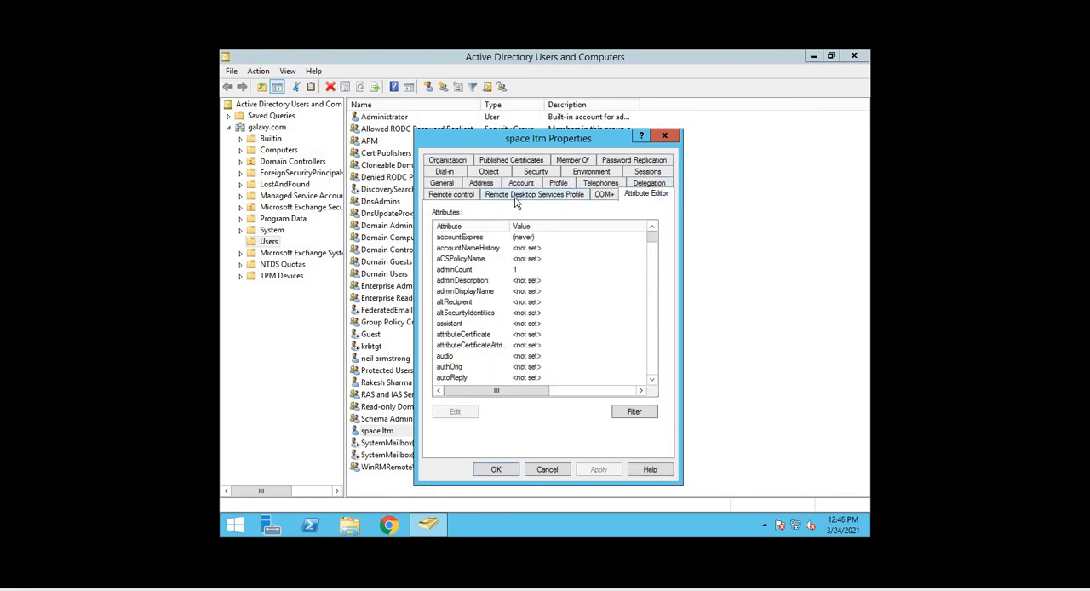
Sort the service account's attributes by value, examine its full distinguishedName, and close that attribute unchanged
{"action": "left_click", "coordinate": [577, 236]}
{"action": "left_click", "coordinate": [583, 226]}
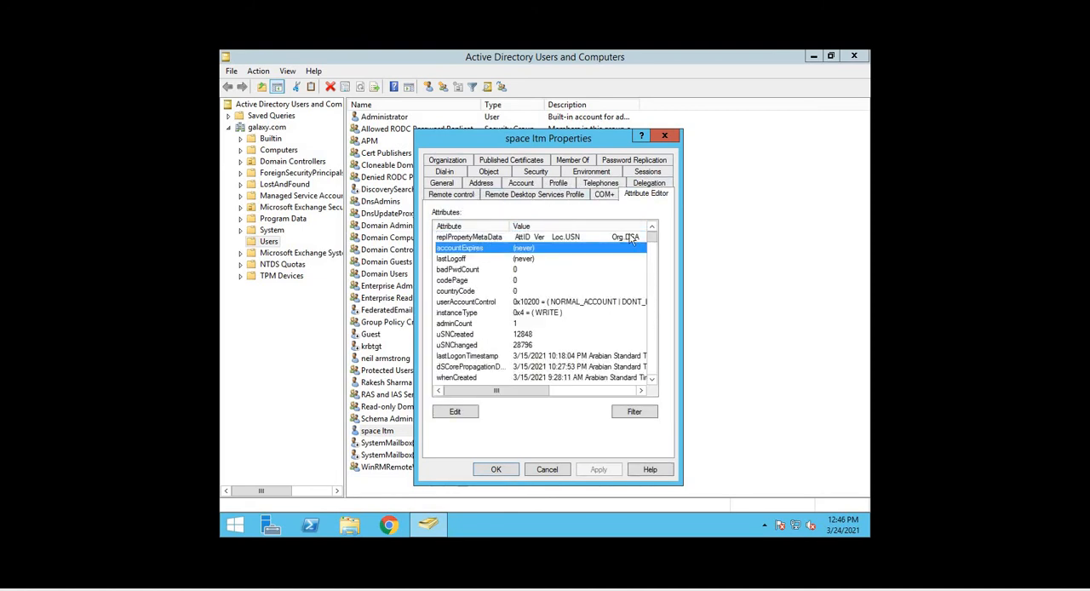
{"action": "left_click_drag", "start_coordinate": [652, 238], "coordinate": [657, 366]}
{"action": "double_click", "coordinate": [545, 291]}
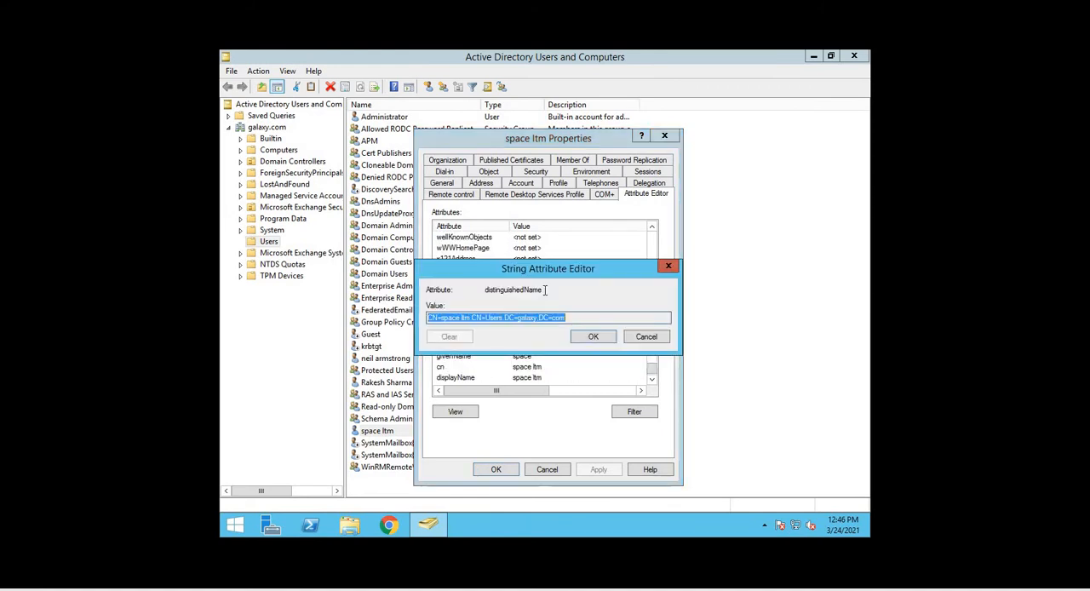
{"action": "left_click", "coordinate": [557, 317]}
{"action": "left_click_drag", "start_coordinate": [564, 318], "coordinate": [382, 318]}
{"action": "left_click", "coordinate": [654, 338]}
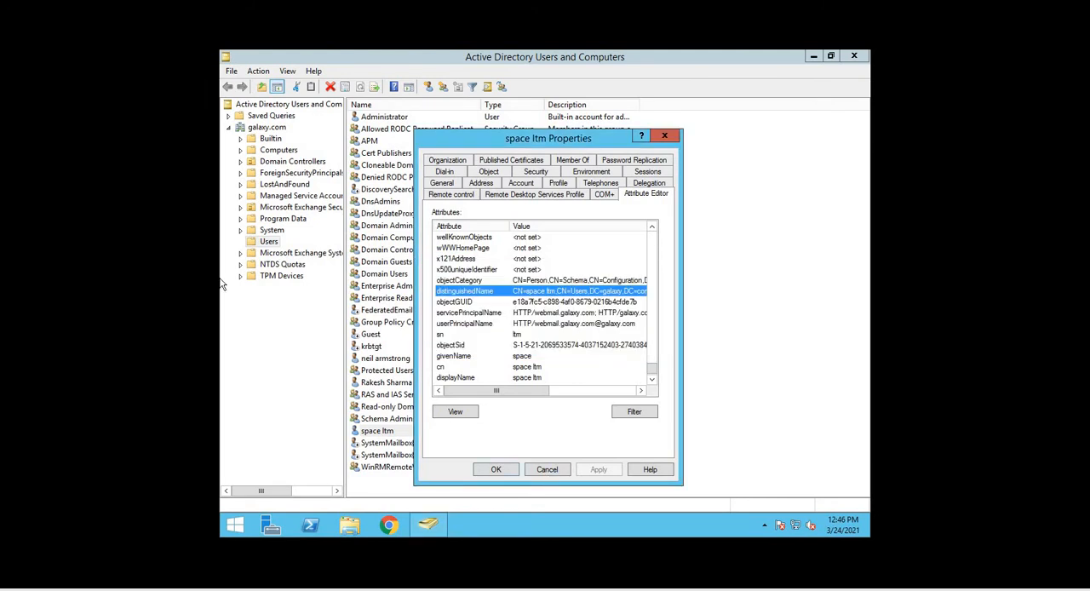
Back in the BIG-IP settings, set the Bind DN to CN=space ltm, CN=Users, DC=galaxy, DC=com, copied from the Notepad notes
{"action": "left_click", "coordinate": [85, 26]}
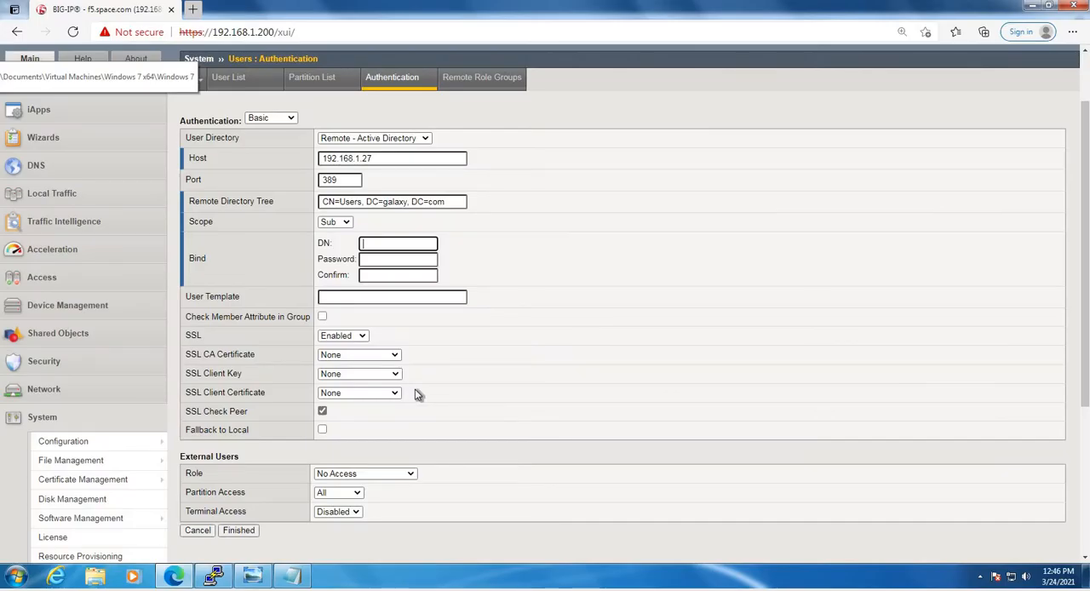
{"action": "left_click", "coordinate": [336, 297]}
{"action": "left_click", "coordinate": [375, 243]}
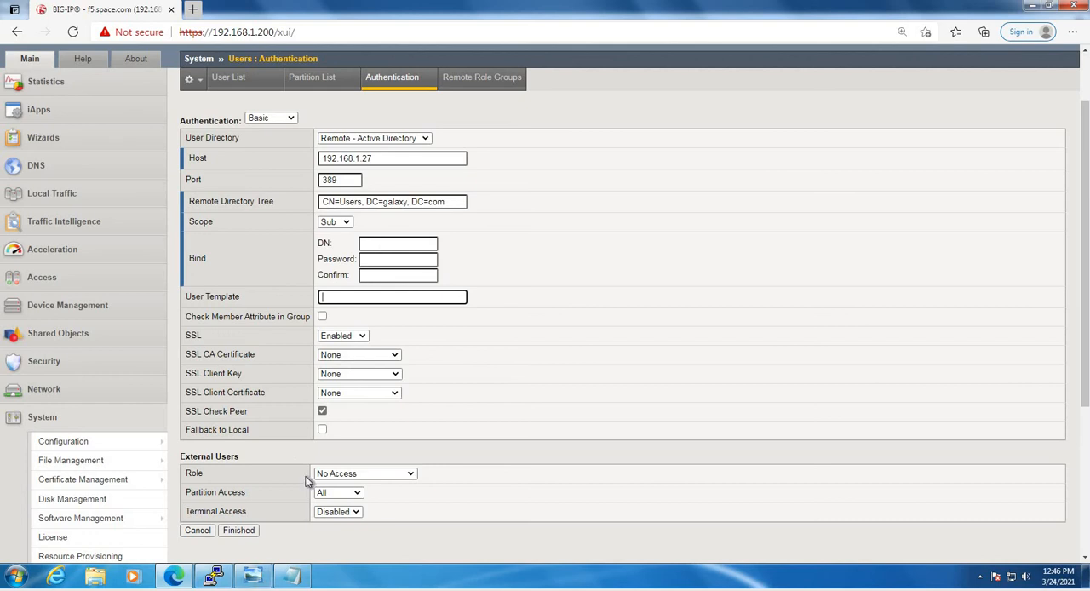
{"action": "left_click", "coordinate": [293, 576]}
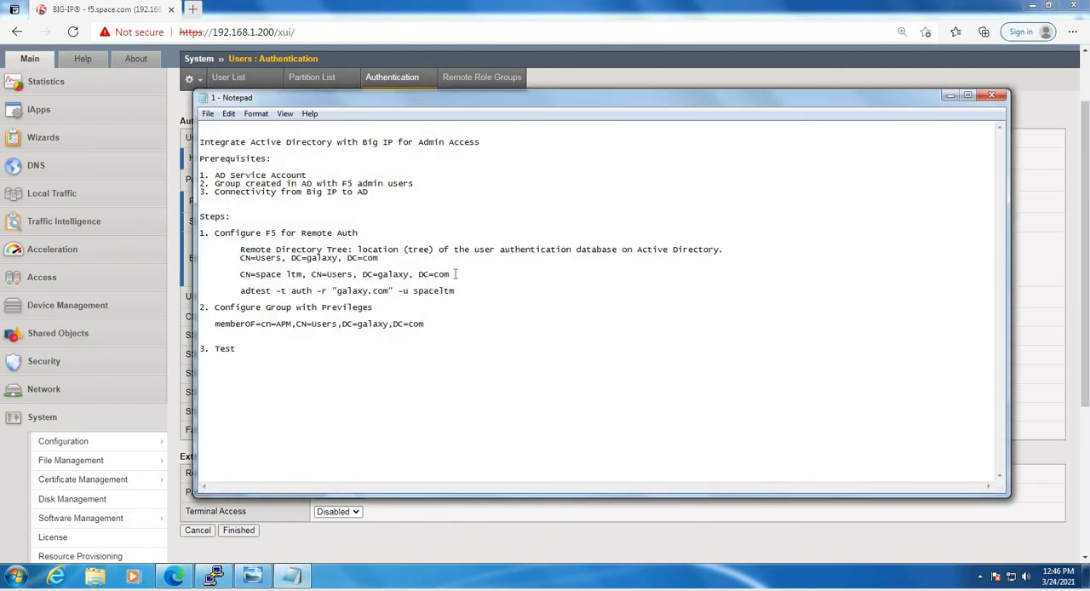
{"action": "left_click_drag", "start_coordinate": [450, 275], "coordinate": [242, 277]}
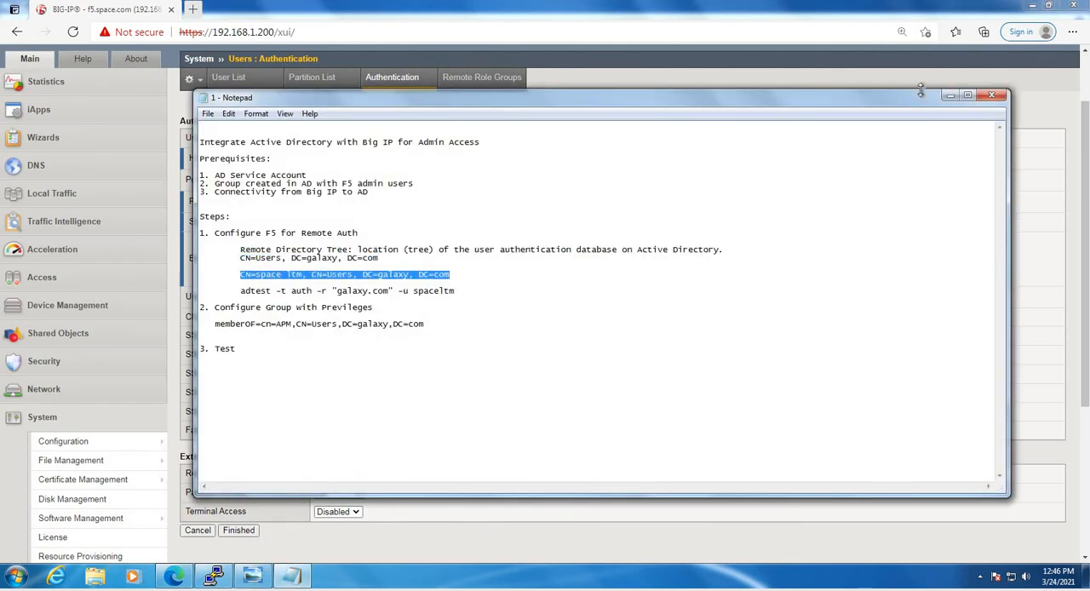
{"action": "left_click", "coordinate": [948, 95]}
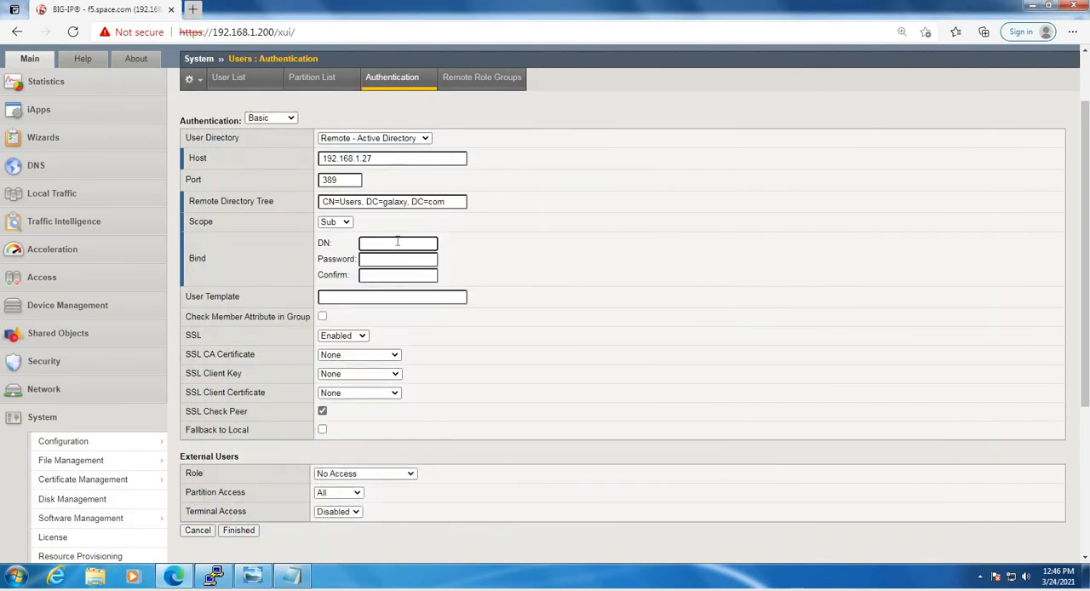
{"action": "key", "text": "ctrl+v"}
Enter and confirm the bind account's password, save the remote authentication settings and review them
{"action": "left_click", "coordinate": [391, 259]}
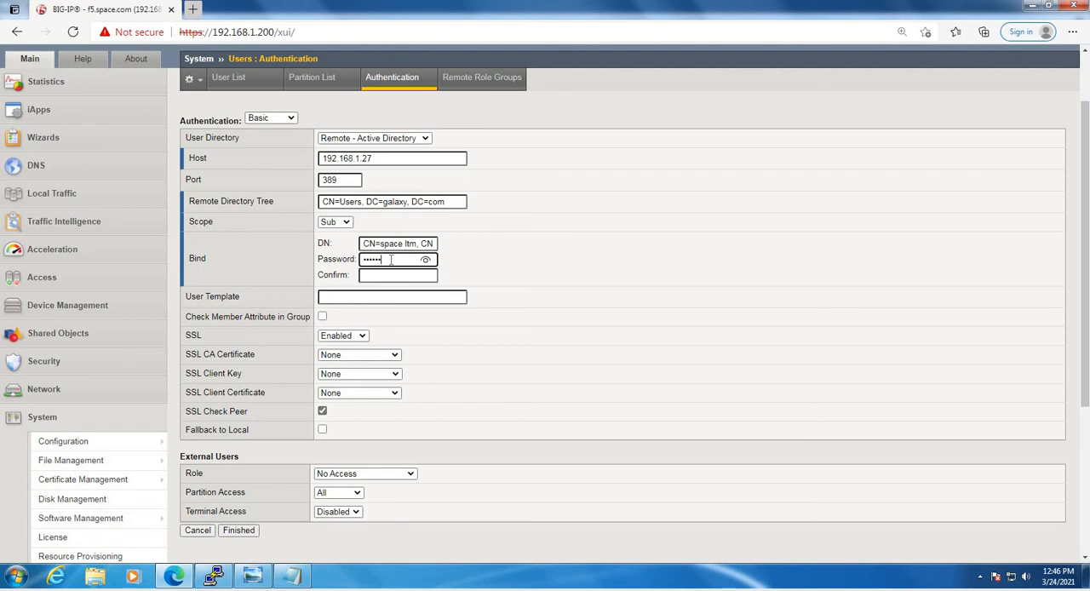
{"action": "key", "text": "Tab"}
{"action": "type", "text": "p"}
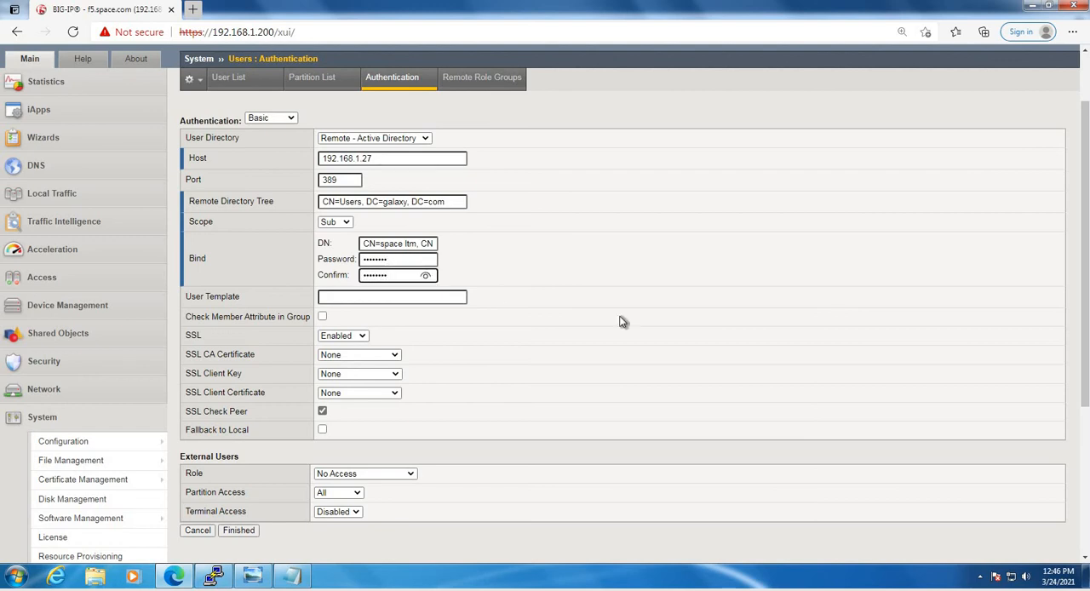
{"action": "left_click", "coordinate": [656, 310]}
{"action": "left_click", "coordinate": [242, 532]}
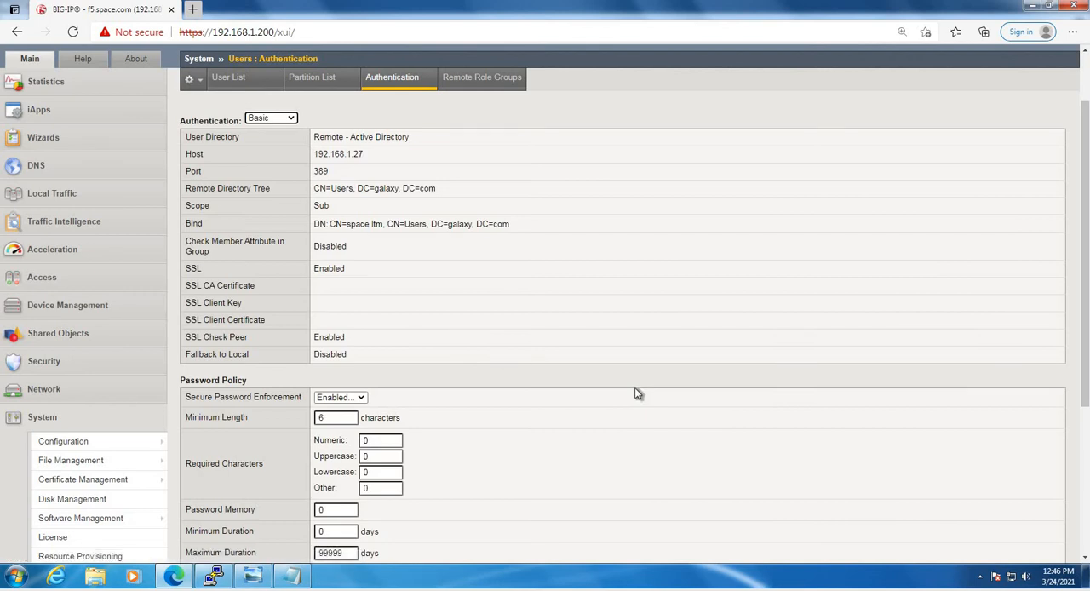
{"action": "scroll", "coordinate": [638, 394], "scroll_direction": "down", "scroll_amount": 3}
{"action": "scroll", "coordinate": [635, 393], "scroll_direction": "up", "scroll_amount": 4}
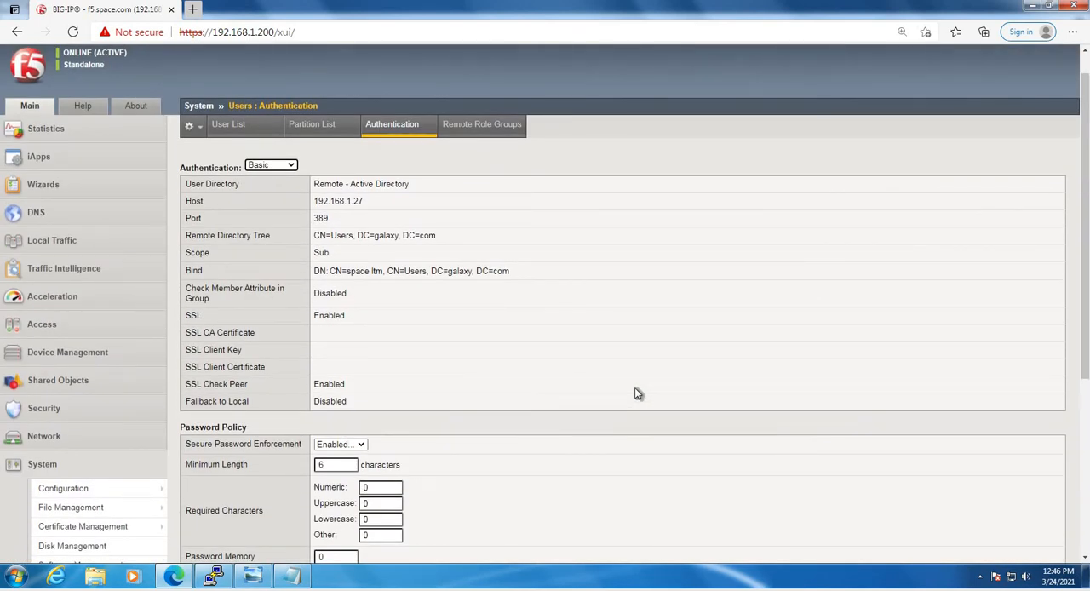
Switch to the f5 PuTTY terminal and enter adtest -t auth -r "galaxy.com" -u spaceltm, copied from the Notepad notes
{"action": "left_click", "coordinate": [214, 576]}
{"action": "key", "text": "Return"}
{"action": "key", "text": "Return"}
{"action": "key", "text": "Return"}
{"action": "key", "text": "Return"}
{"action": "key", "text": "Return"}
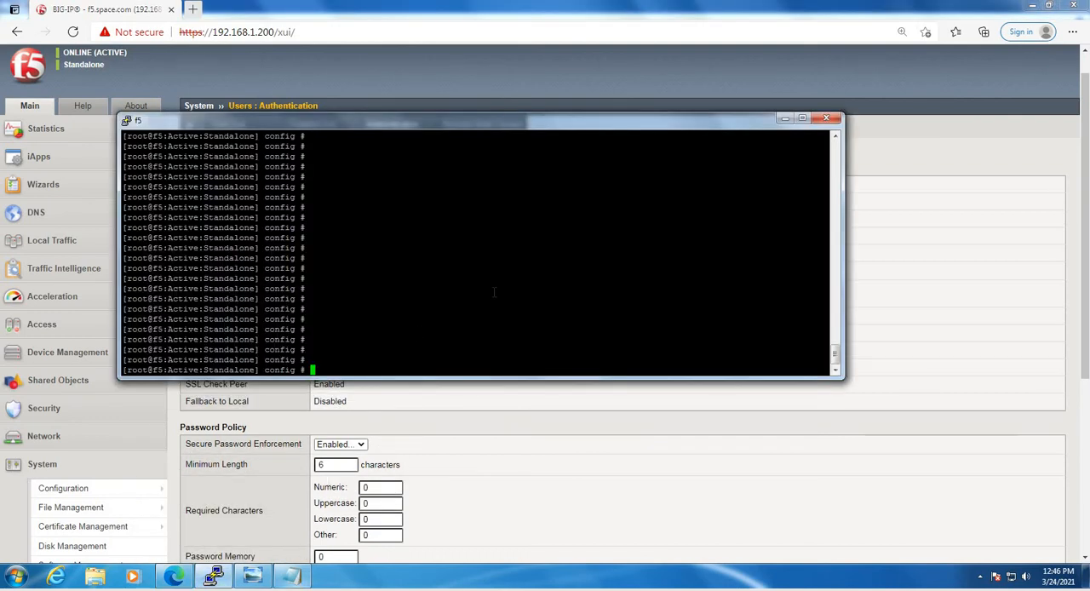
{"action": "left_click", "coordinate": [293, 579]}
{"action": "left_click", "coordinate": [442, 291]}
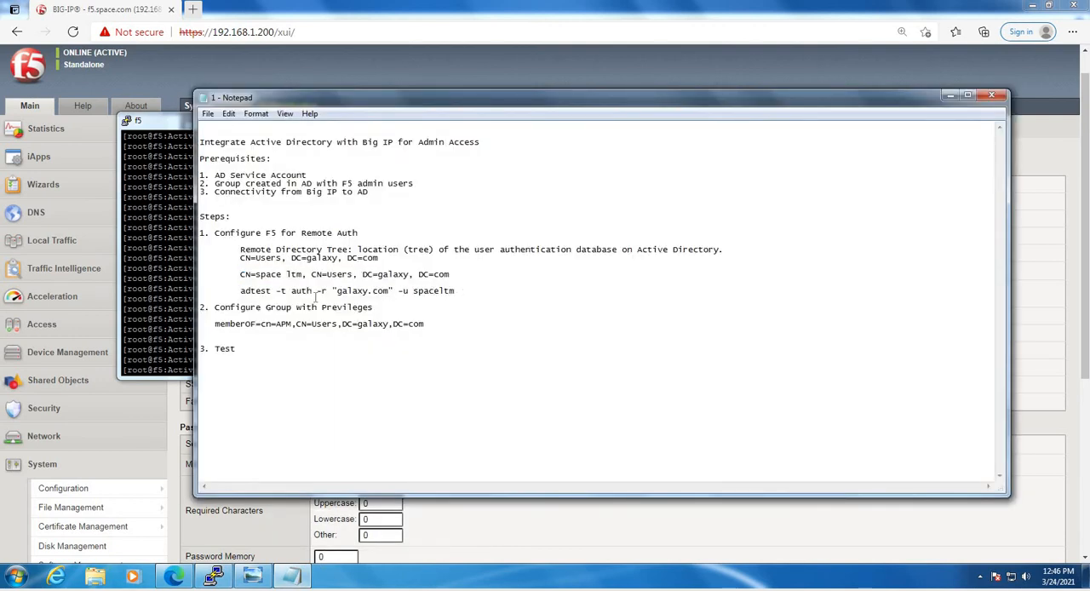
{"action": "left_click", "coordinate": [242, 290], "text": "shift"}
{"action": "key", "text": "ctrl+c"}
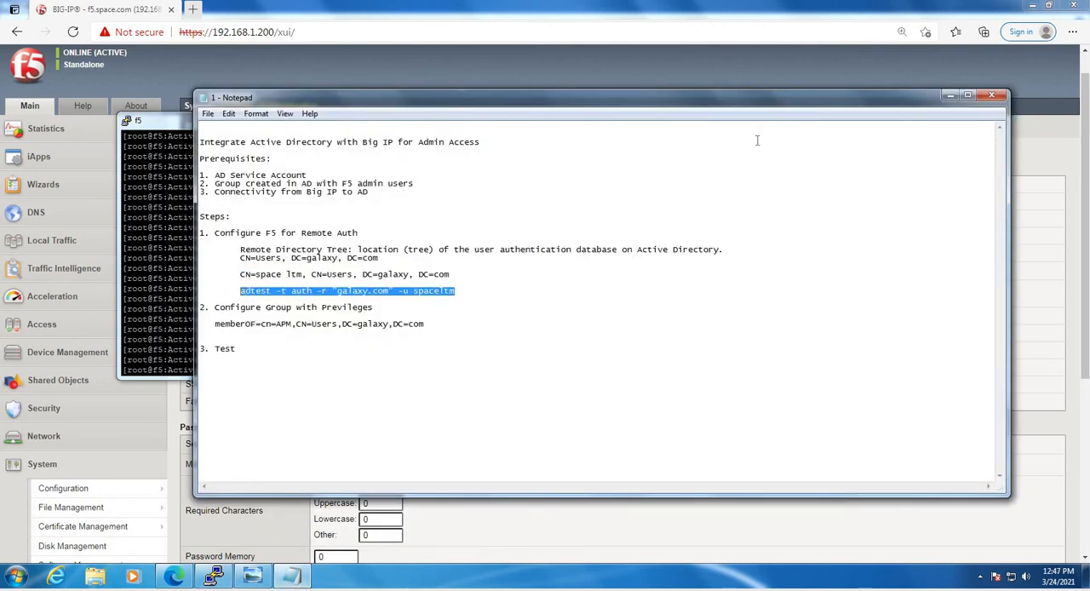
{"action": "left_click", "coordinate": [950, 95]}
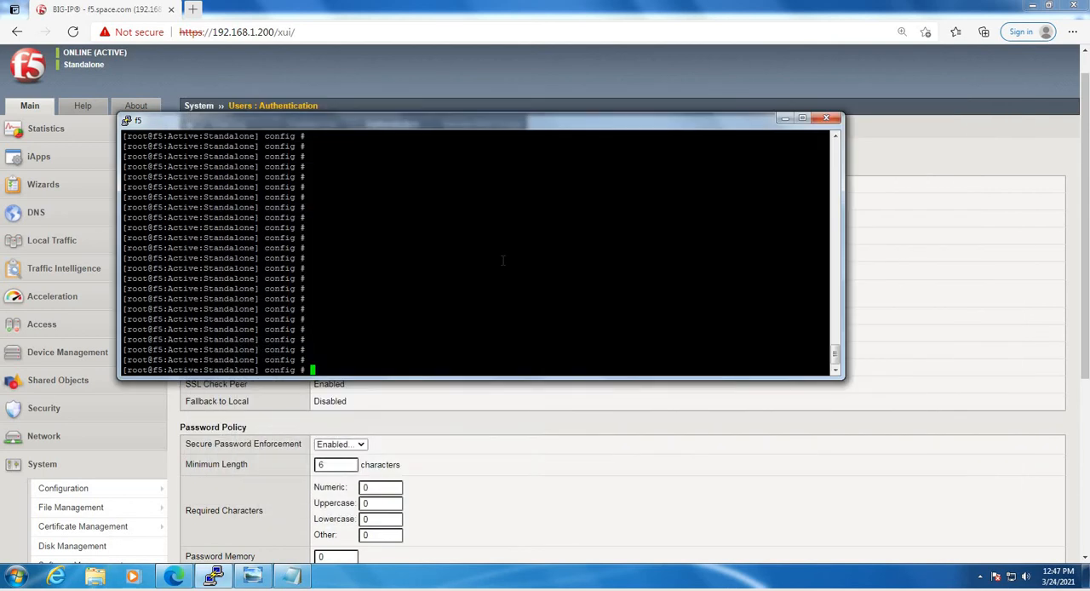
{"action": "right_click", "coordinate": [502, 260]}
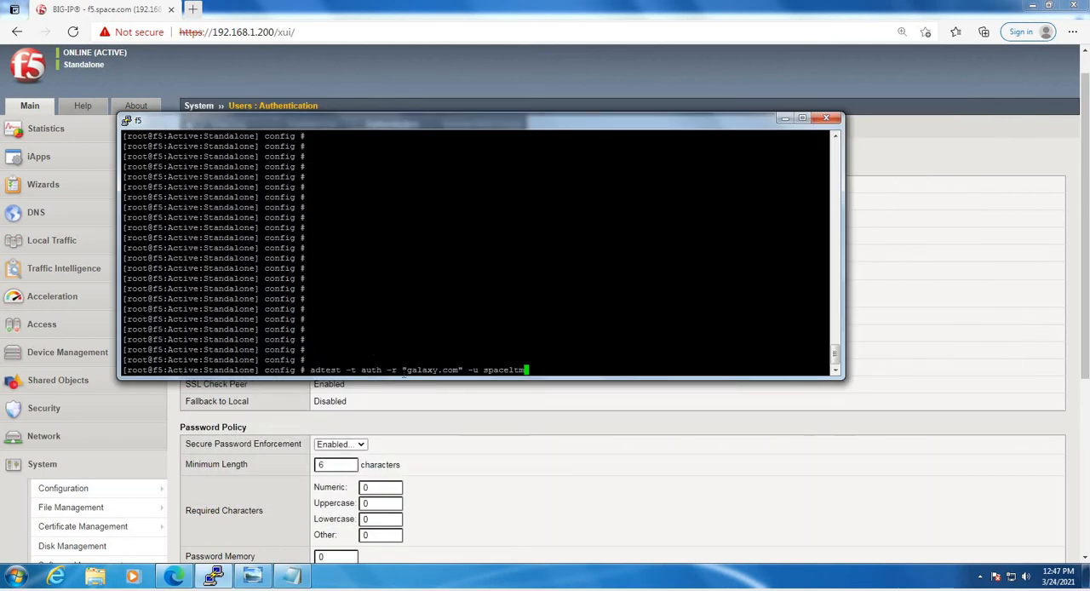
Run the adtest command, supply the service account's password, and put the terminal away
{"action": "left_click_drag", "start_coordinate": [407, 370], "coordinate": [458, 370]}
{"action": "left_click", "coordinate": [579, 348]}
{"action": "key", "text": "Return"}
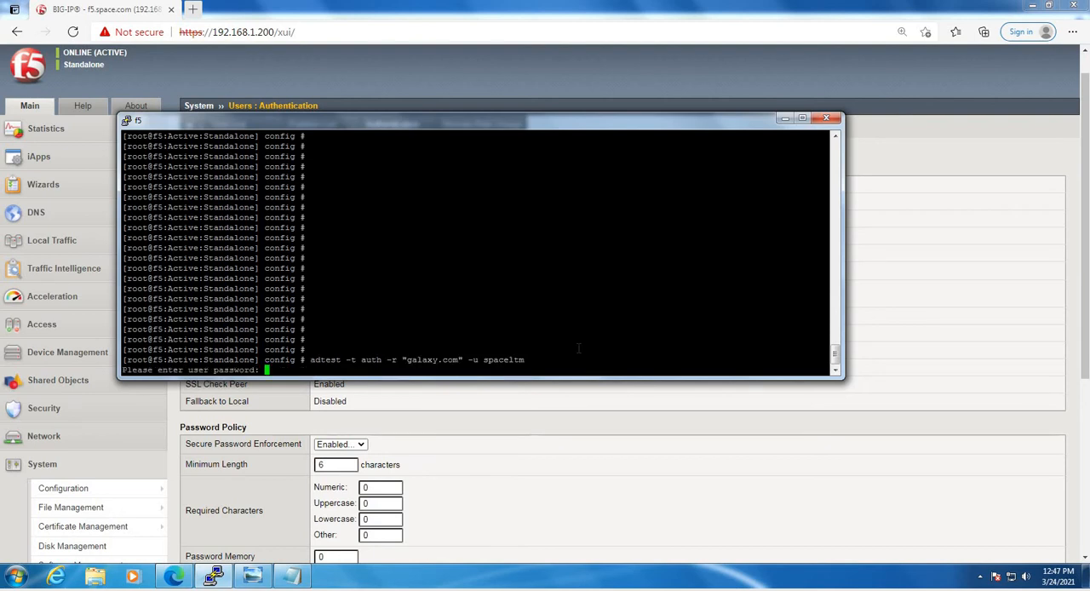
{"action": "key", "text": "Return"}
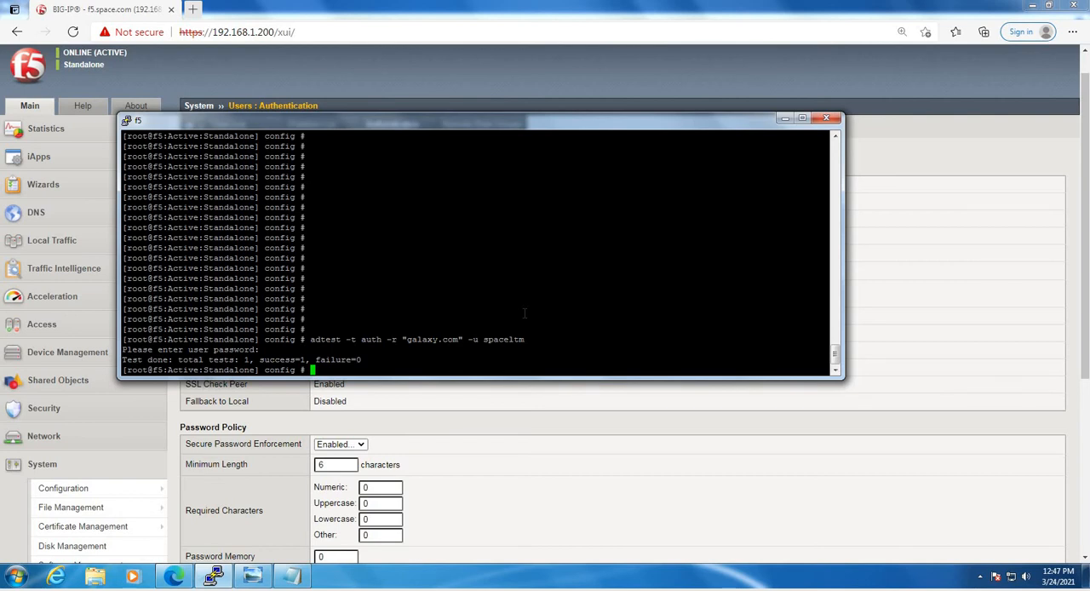
{"action": "left_click", "coordinate": [784, 118]}
Start a new remote role group in BIG-IP with the name F5Admins and line order 1000
{"action": "scroll", "coordinate": [639, 255], "scroll_direction": "down", "scroll_amount": 4}
{"action": "scroll", "coordinate": [579, 156], "scroll_direction": "up", "scroll_amount": 5}
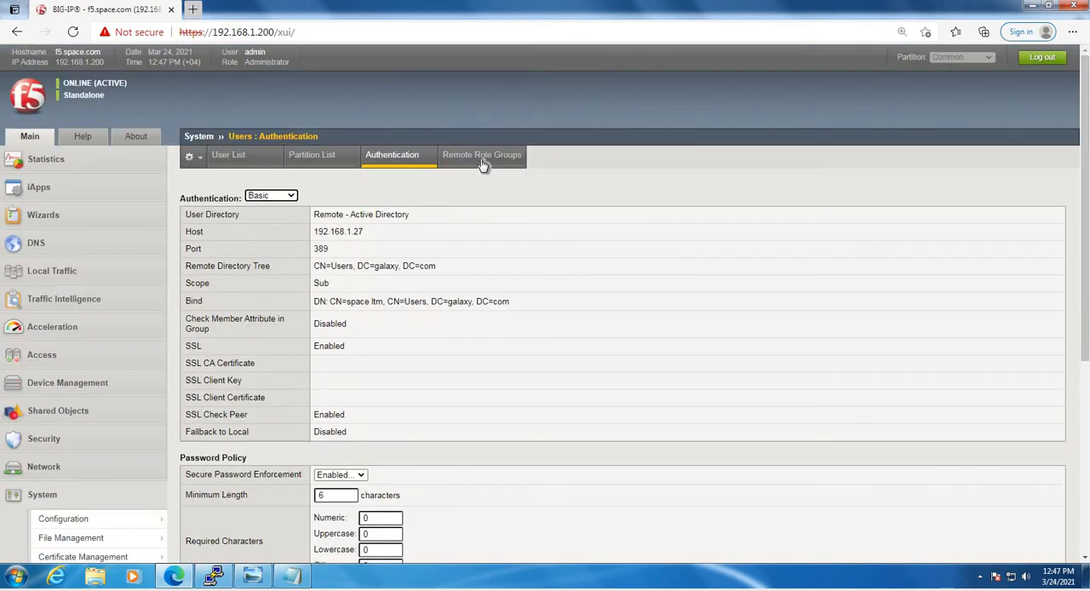
{"action": "left_click", "coordinate": [480, 160]}
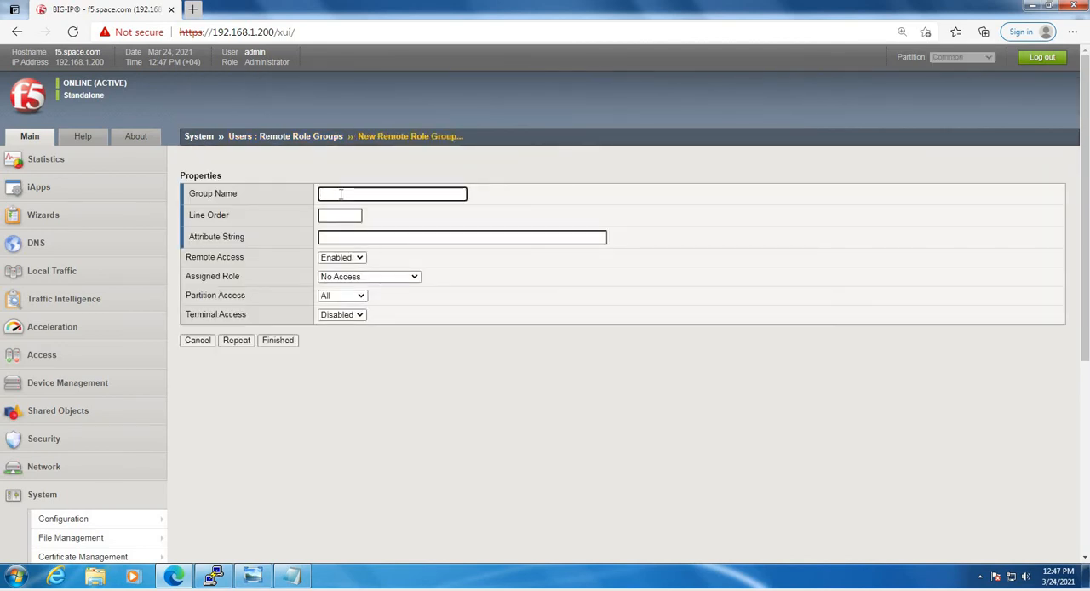
{"action": "type", "text": "5Admins"}
{"action": "left_click", "coordinate": [328, 216]}
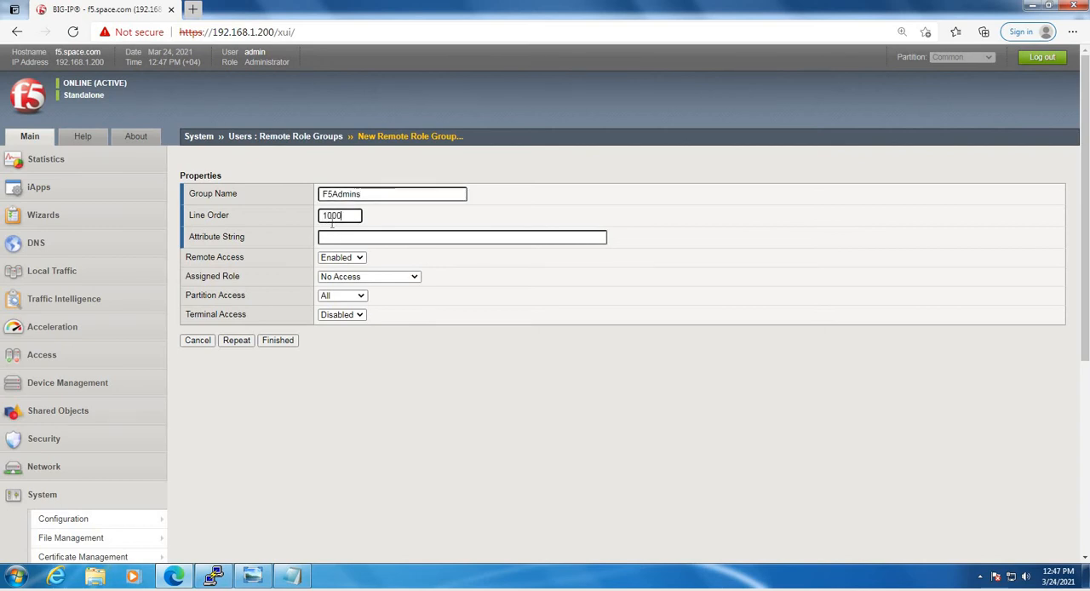
Consult the built-in help for remote role groups on the required format of the attribute string
{"action": "left_click", "coordinate": [334, 238]}
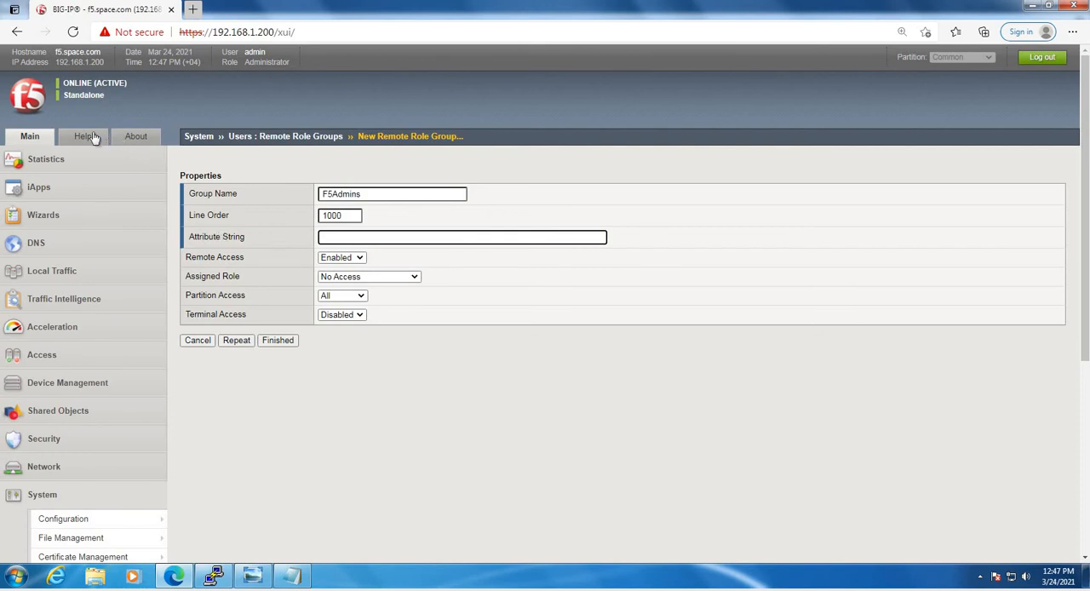
{"action": "scroll", "coordinate": [55, 408], "scroll_direction": "down", "scroll_amount": 7}
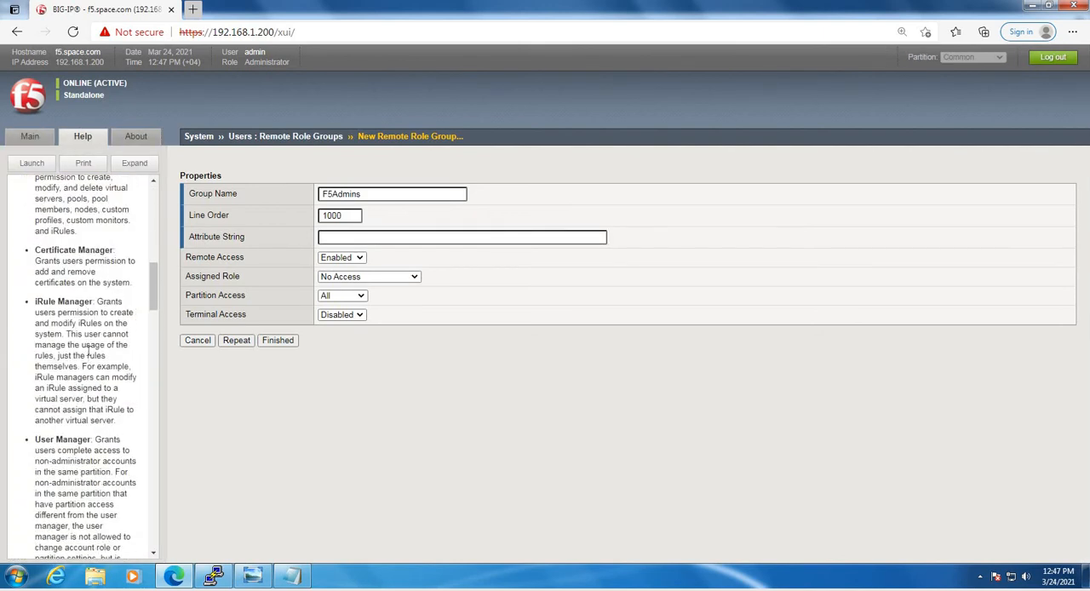
{"action": "scroll", "coordinate": [89, 351], "scroll_direction": "down", "scroll_amount": 10}
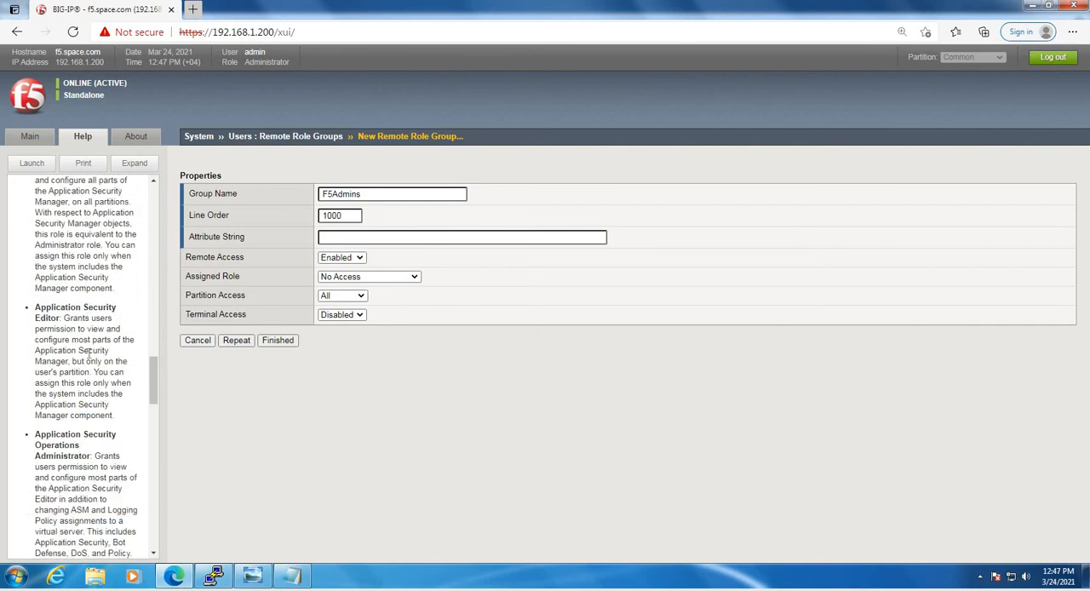
{"action": "scroll", "coordinate": [89, 354], "scroll_direction": "down", "scroll_amount": 10}
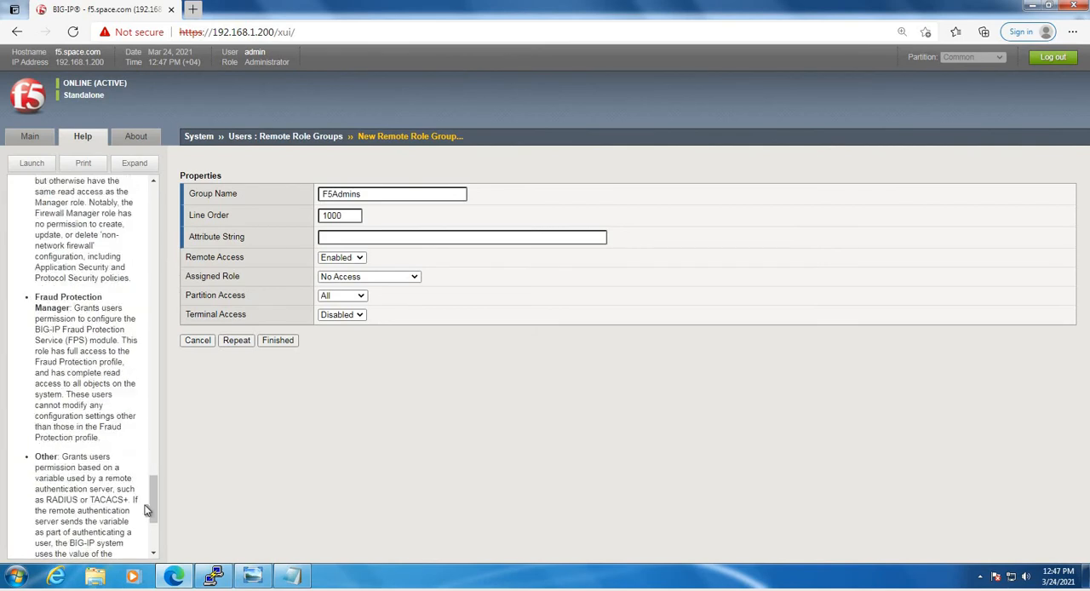
{"action": "left_click_drag", "start_coordinate": [156, 529], "coordinate": [155, 206]}
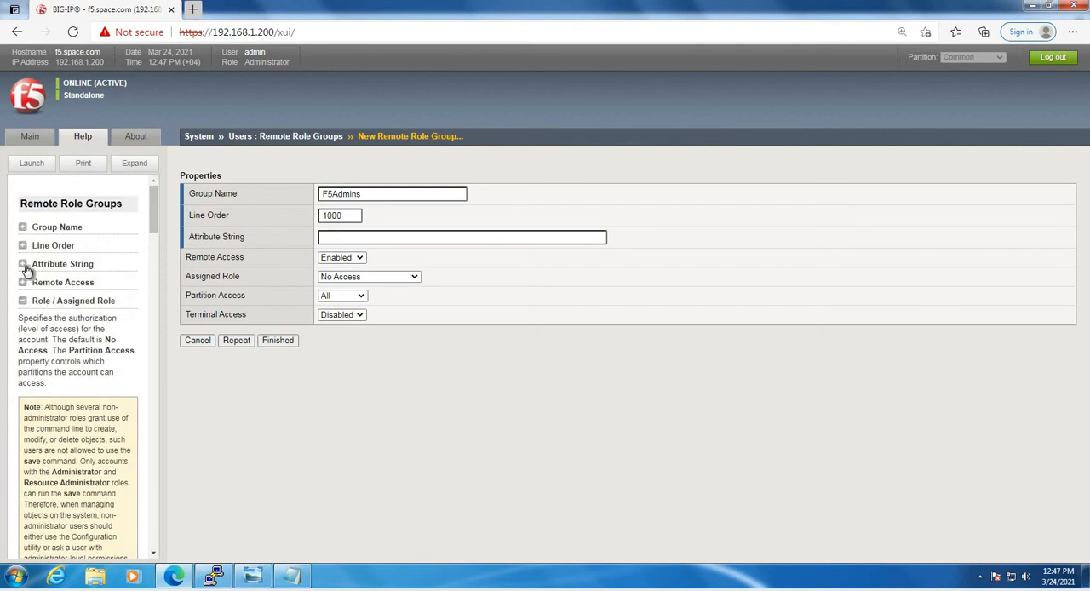
{"action": "left_click", "coordinate": [23, 264]}
{"action": "scroll", "coordinate": [88, 319], "scroll_direction": "down", "scroll_amount": 2}
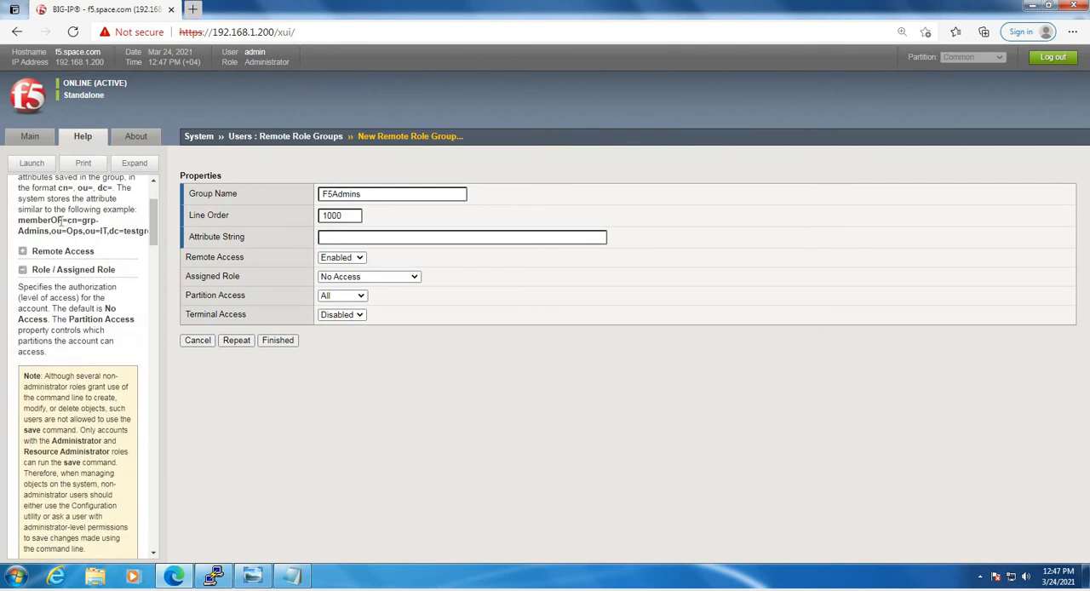
{"action": "left_click_drag", "start_coordinate": [125, 236], "coordinate": [148, 234]}
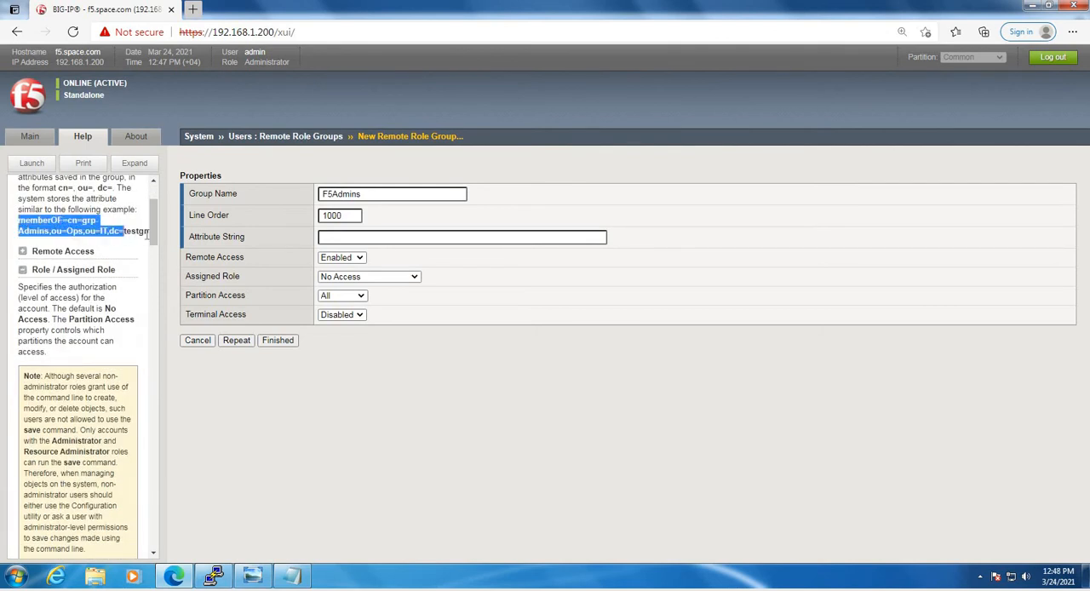
Switch to the Notepad notes and examine the distinguished name in the memberOF line under the group privileges step
{"action": "left_click", "coordinate": [291, 576]}
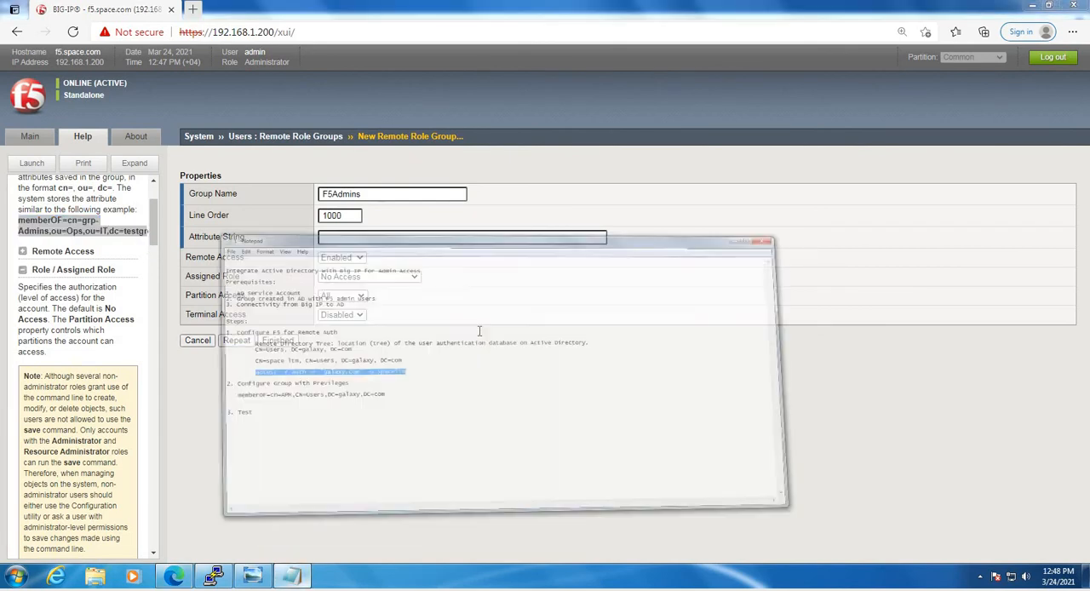
{"action": "left_click", "coordinate": [323, 311]}
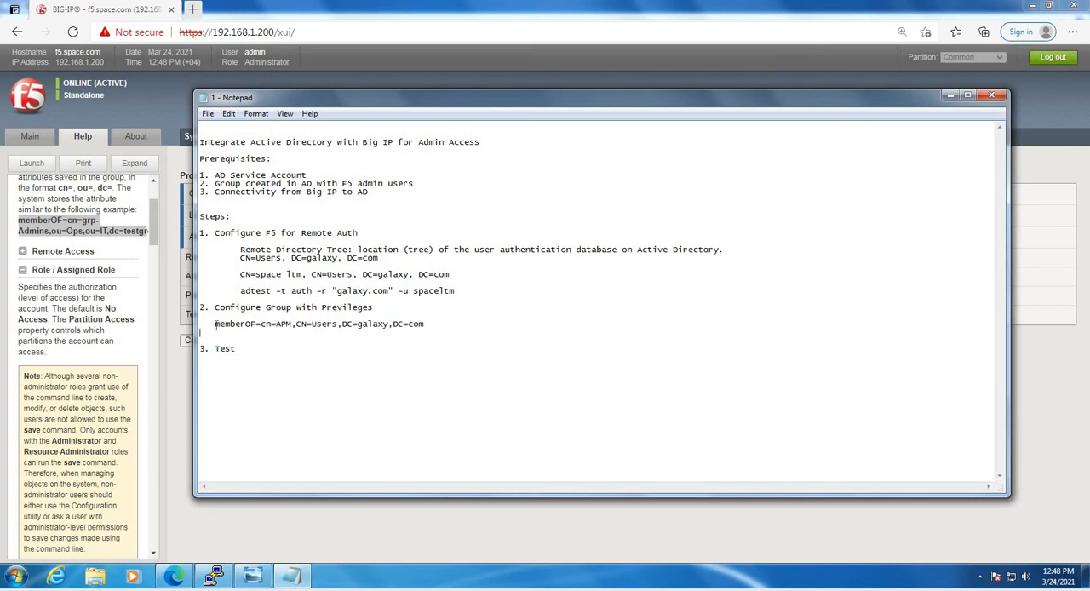
{"action": "left_click_drag", "start_coordinate": [214, 326], "coordinate": [324, 334]}
{"action": "left_click", "coordinate": [411, 331]}
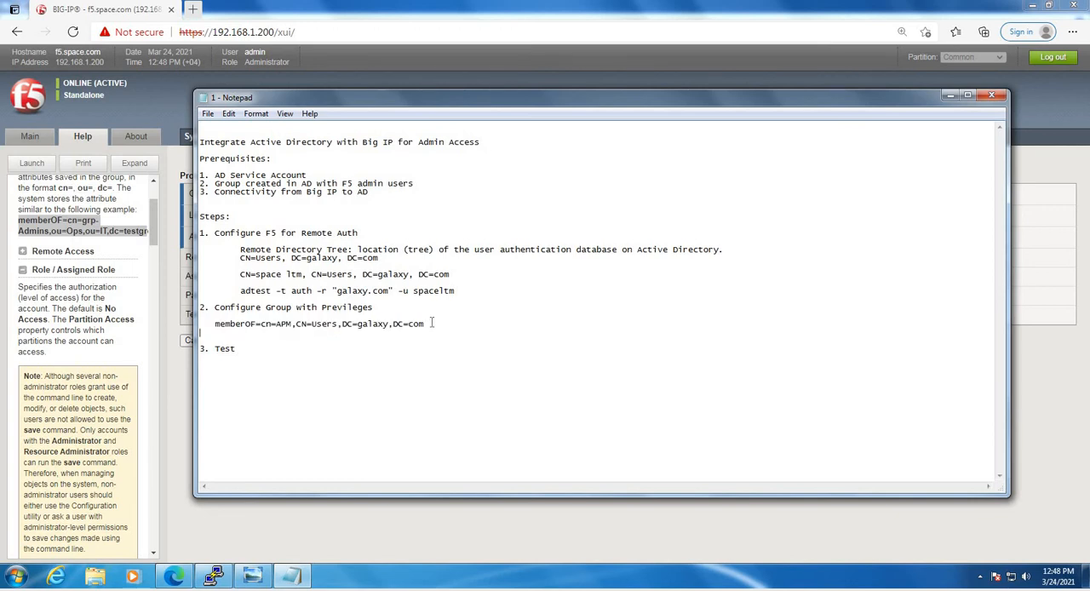
{"action": "left_click", "coordinate": [266, 324], "text": "shift"}
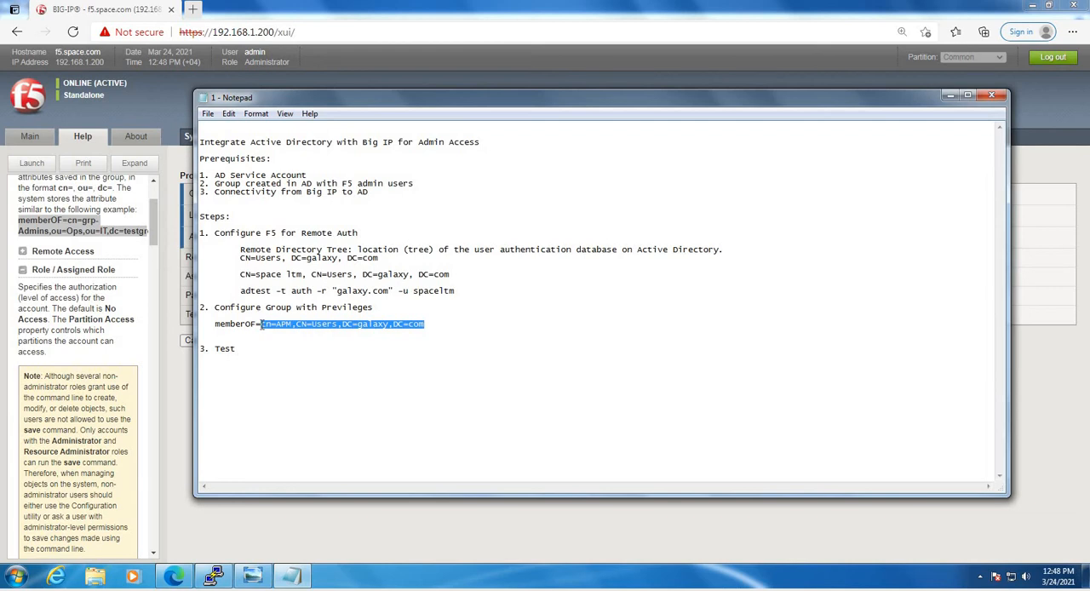
{"action": "left_click", "coordinate": [433, 323]}
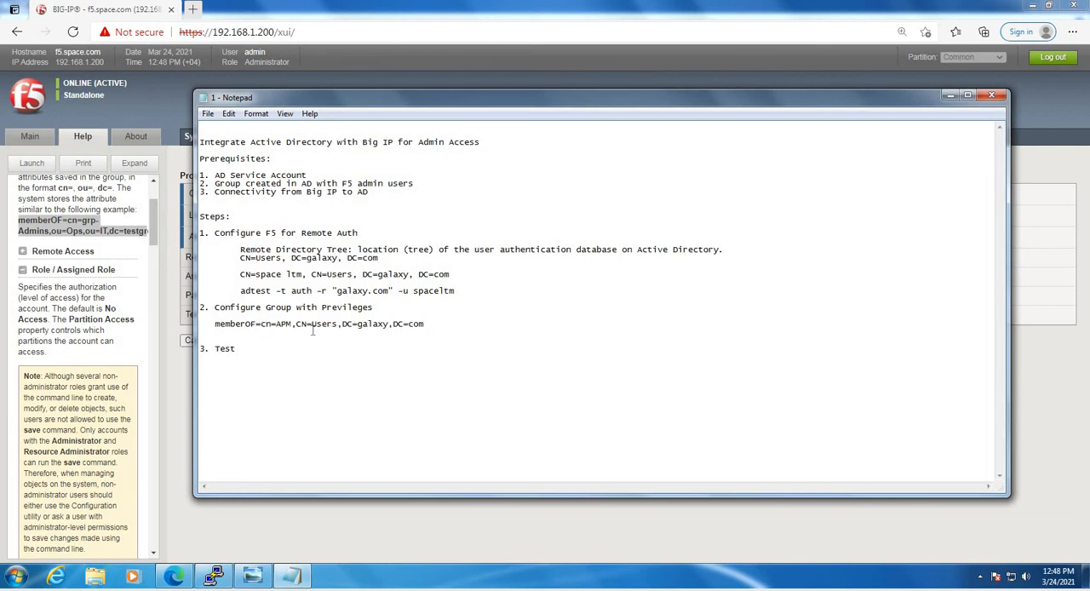
{"action": "left_click", "coordinate": [264, 323], "text": "shift"}
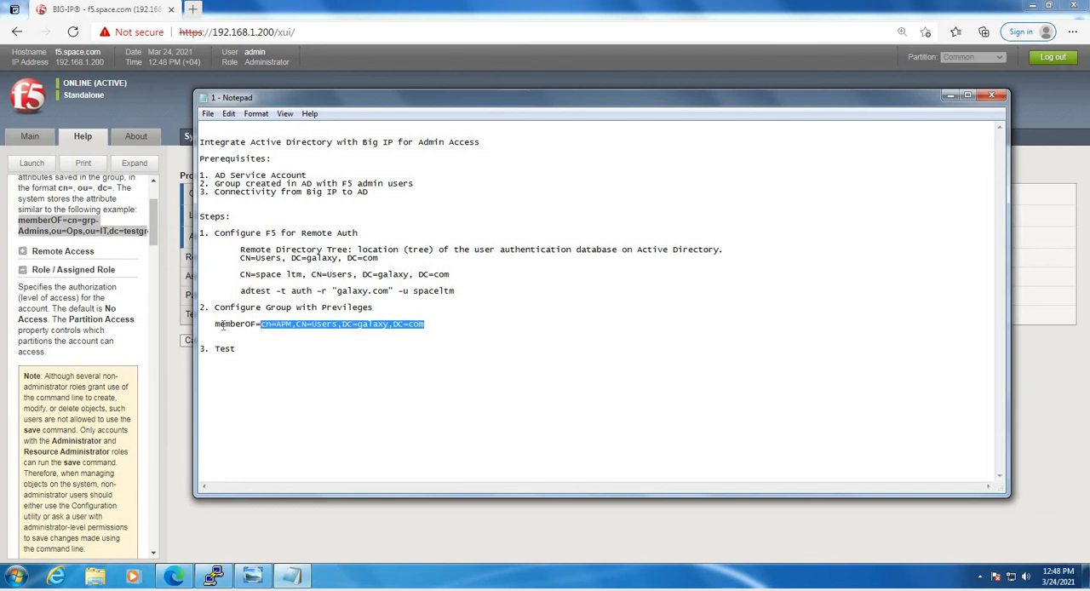
Copy memberOF=cn=APM,CN=Users,DC=galaxy,DC=com from the notes into the role group's attribute string in BIG-IP and check its parts
{"action": "left_click", "coordinate": [215, 324]}
{"action": "key", "text": "shift+Down"}
{"action": "key", "text": "shift+Up"}
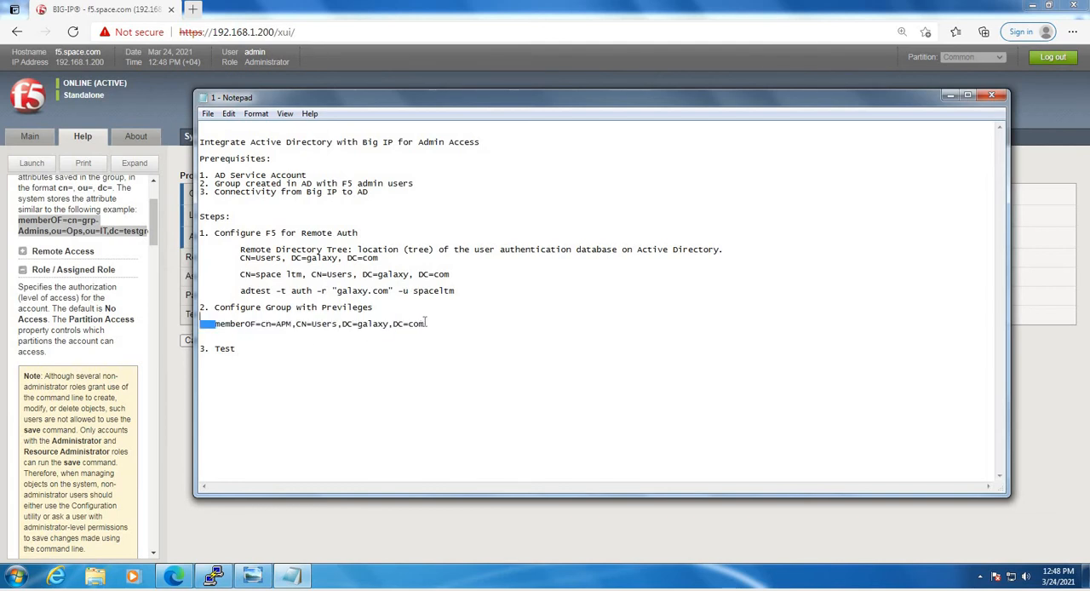
{"action": "key", "text": "shift+End"}
{"action": "key", "text": "ctrl+c"}
{"action": "left_click_drag", "start_coordinate": [426, 324], "coordinate": [218, 327]}
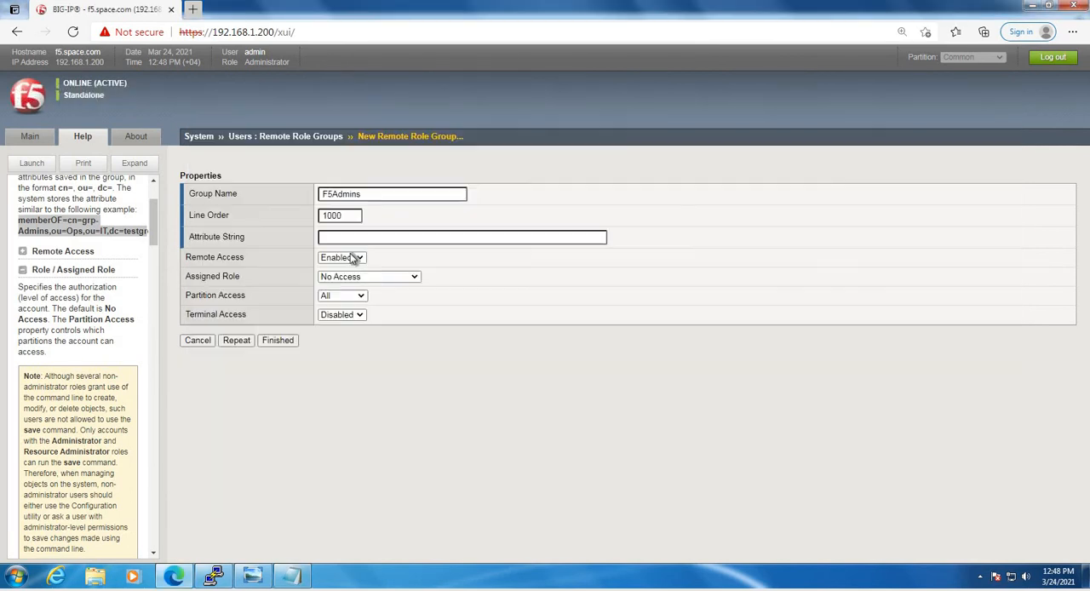
{"action": "left_click", "coordinate": [343, 71]}
{"action": "left_click", "coordinate": [392, 236]}
{"action": "key", "text": "ctrl+v"}
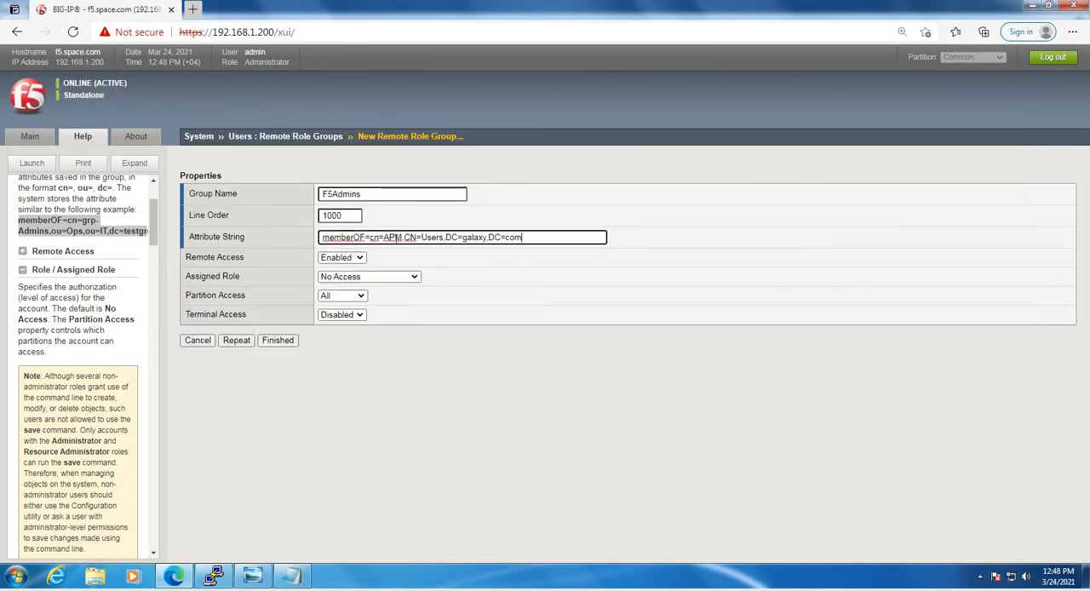
{"action": "left_click_drag", "start_coordinate": [404, 238], "coordinate": [386, 241]}
{"action": "left_click_drag", "start_coordinate": [538, 237], "coordinate": [405, 237]}
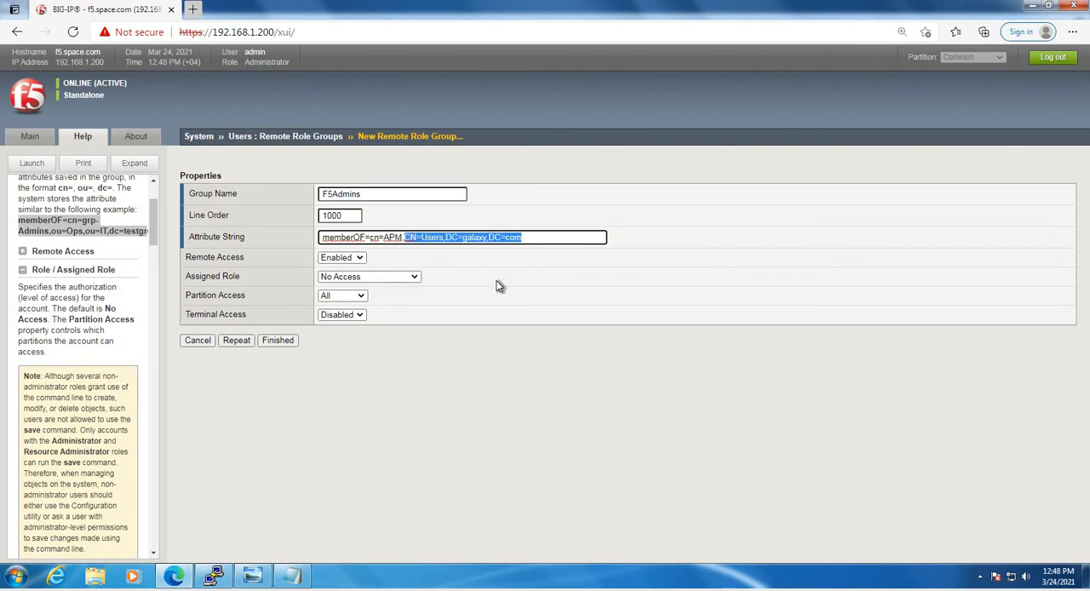
{"action": "left_click", "coordinate": [499, 285]}
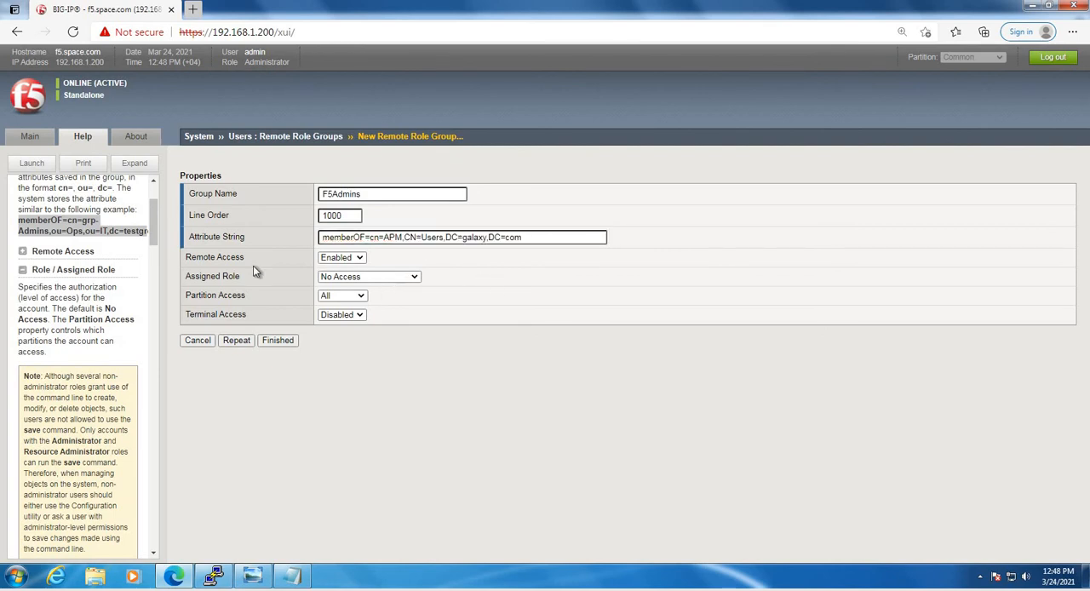
Assign the Administrator role with tmsh terminal access to the F5Admins group and save it
{"action": "left_click", "coordinate": [353, 280]}
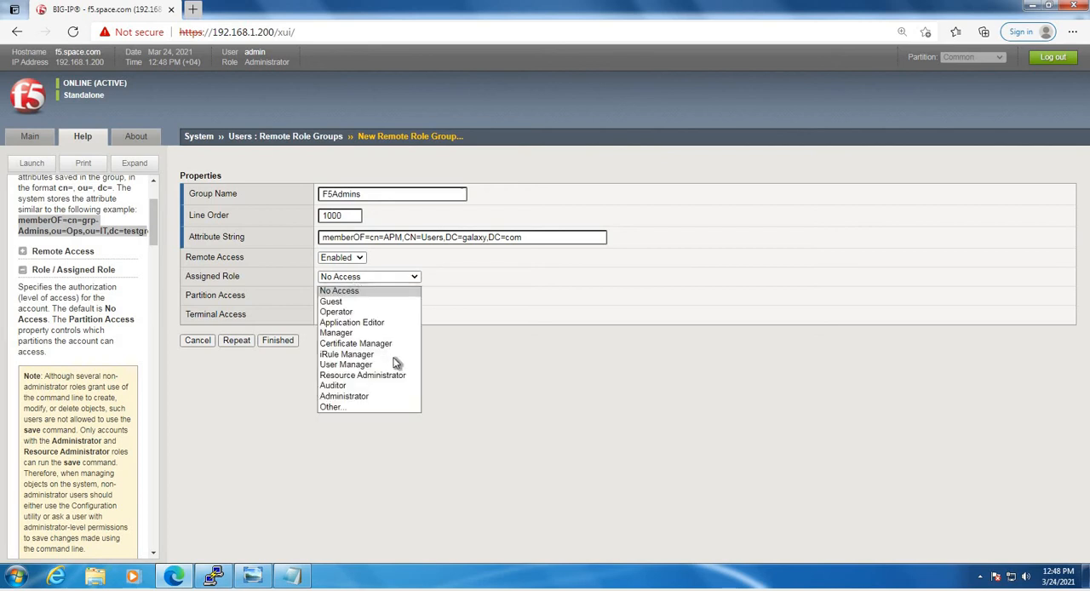
{"action": "left_click", "coordinate": [370, 397]}
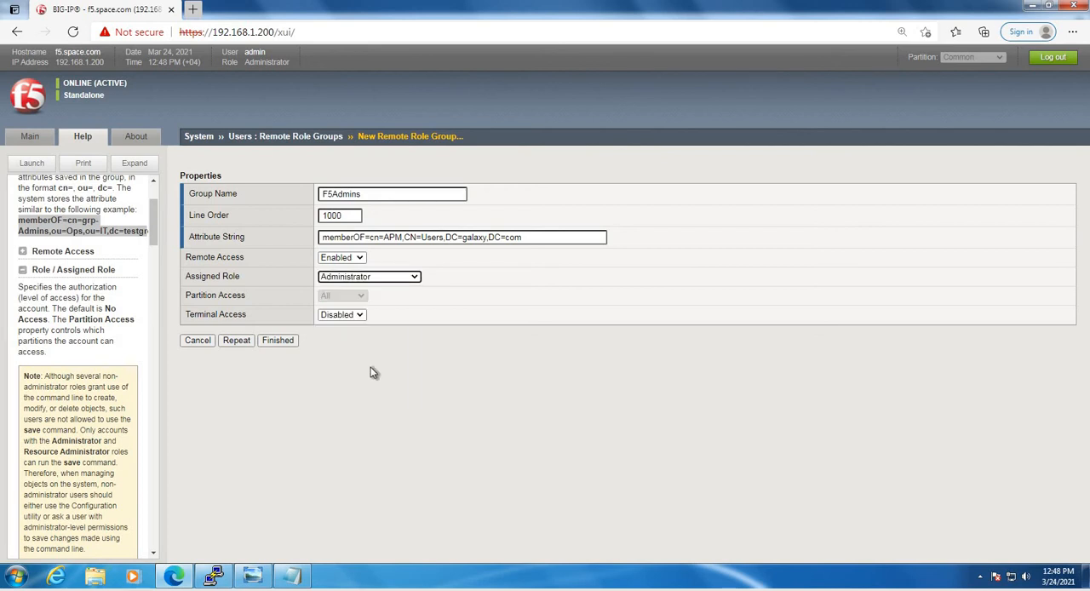
{"action": "left_click", "coordinate": [349, 315]}
{"action": "left_click", "coordinate": [332, 338]}
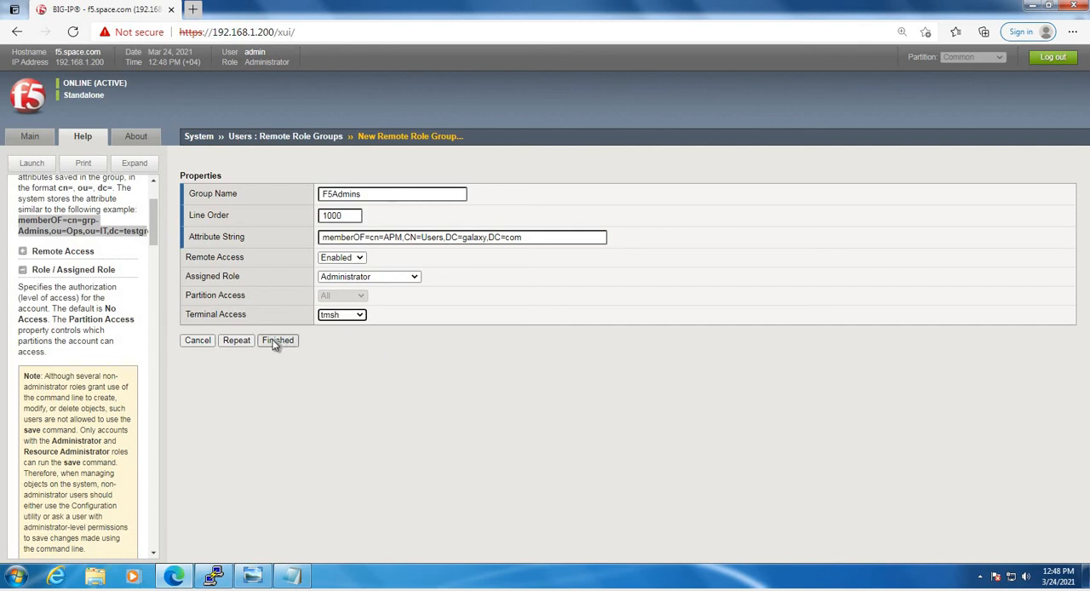
{"action": "left_click", "coordinate": [277, 340]}
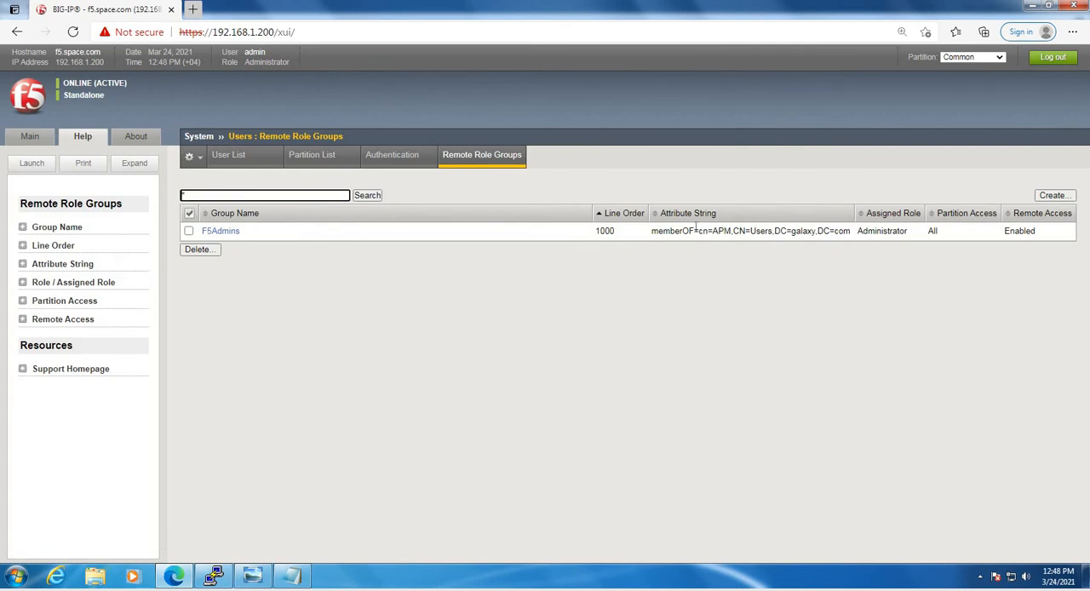
Review the attribute string of F5Admins in the remote role groups list and return to the main navigation
{"action": "left_click_drag", "start_coordinate": [694, 231], "coordinate": [738, 232]}
{"action": "left_click", "coordinate": [706, 293]}
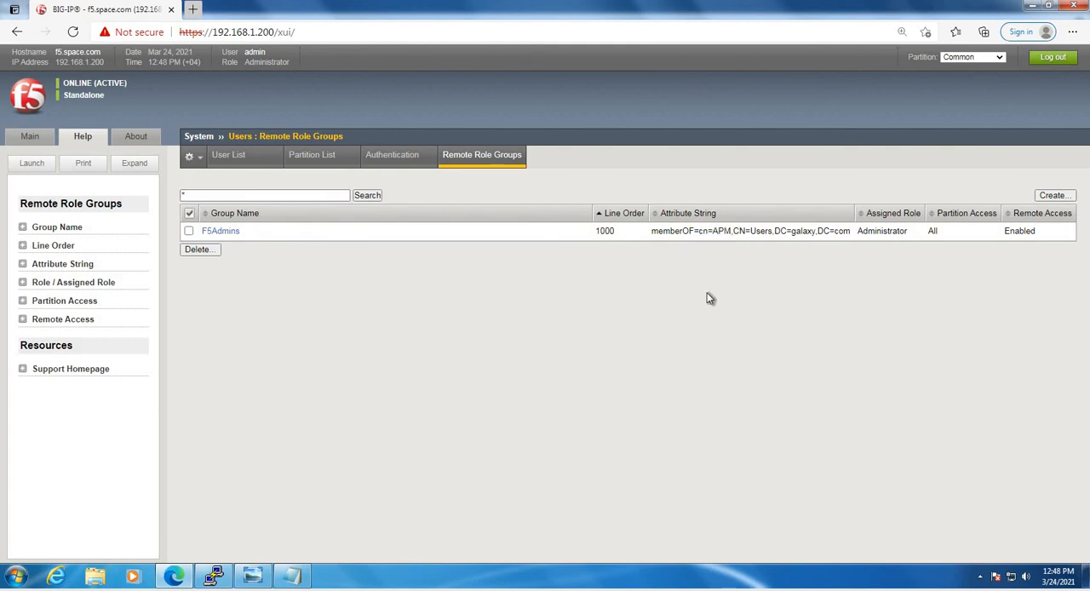
{"action": "double_click", "coordinate": [721, 230]}
{"action": "left_click", "coordinate": [134, 200]}
{"action": "left_click", "coordinate": [33, 137]}
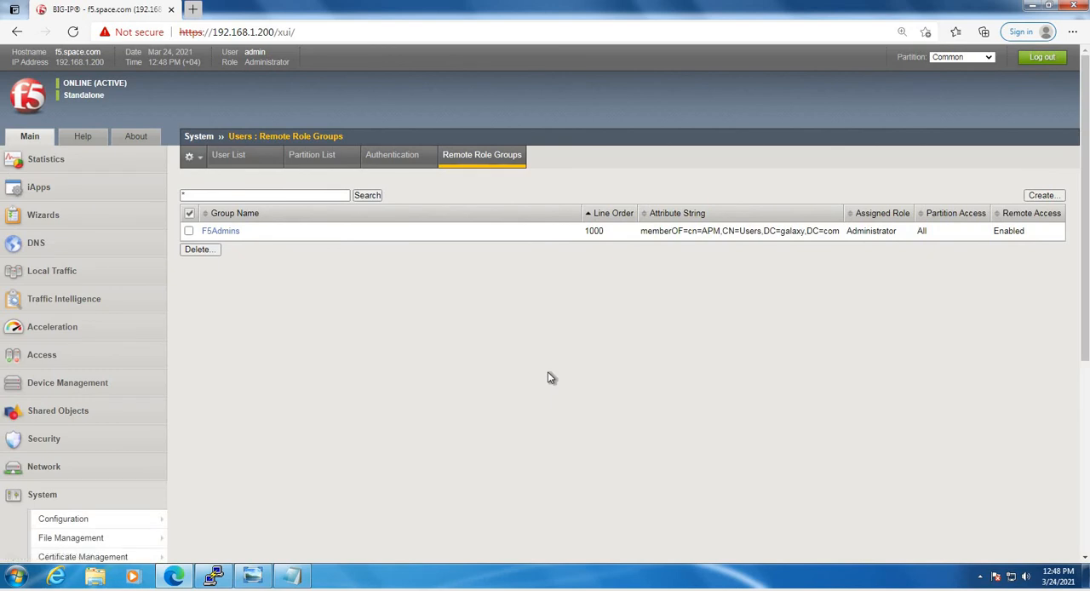
{"action": "scroll", "coordinate": [548, 372], "scroll_direction": "down", "scroll_amount": 4}
{"action": "scroll", "coordinate": [548, 372], "scroll_direction": "up", "scroll_amount": 4}
{"action": "right_click", "coordinate": [174, 576]}
{"action": "left_click", "coordinate": [894, 213]}
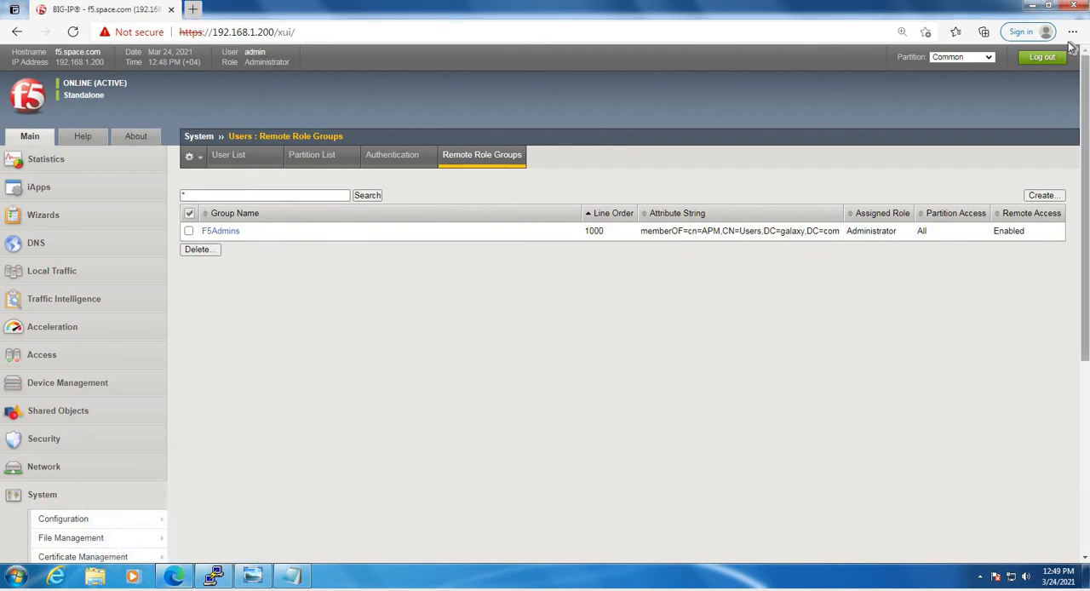
{"action": "left_click", "coordinate": [1071, 31]}
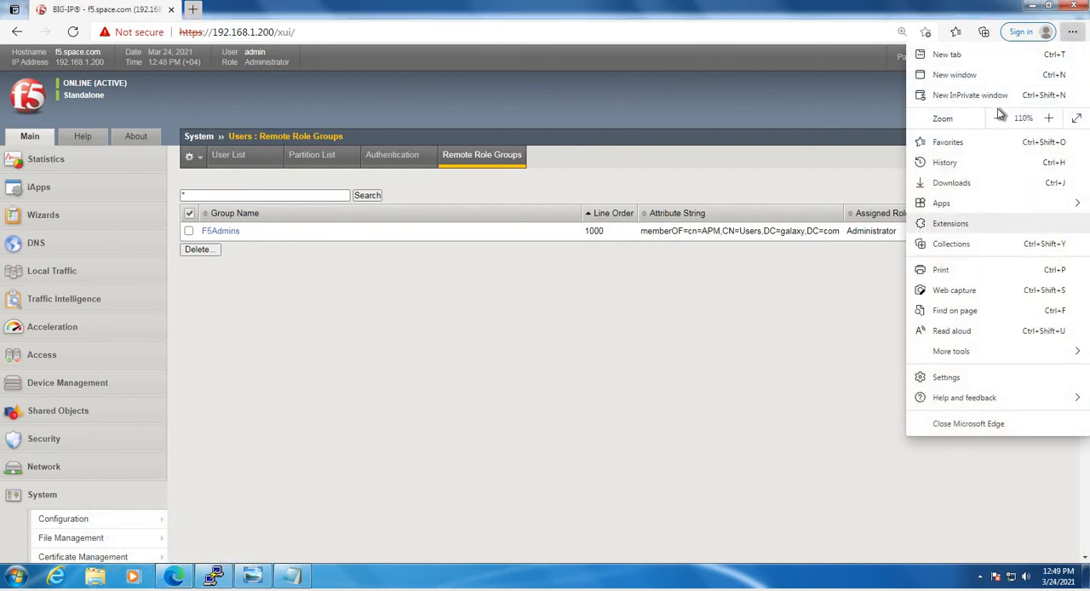
{"action": "left_click", "coordinate": [538, 177]}
{"action": "key", "text": "ctrl+shift+n"}
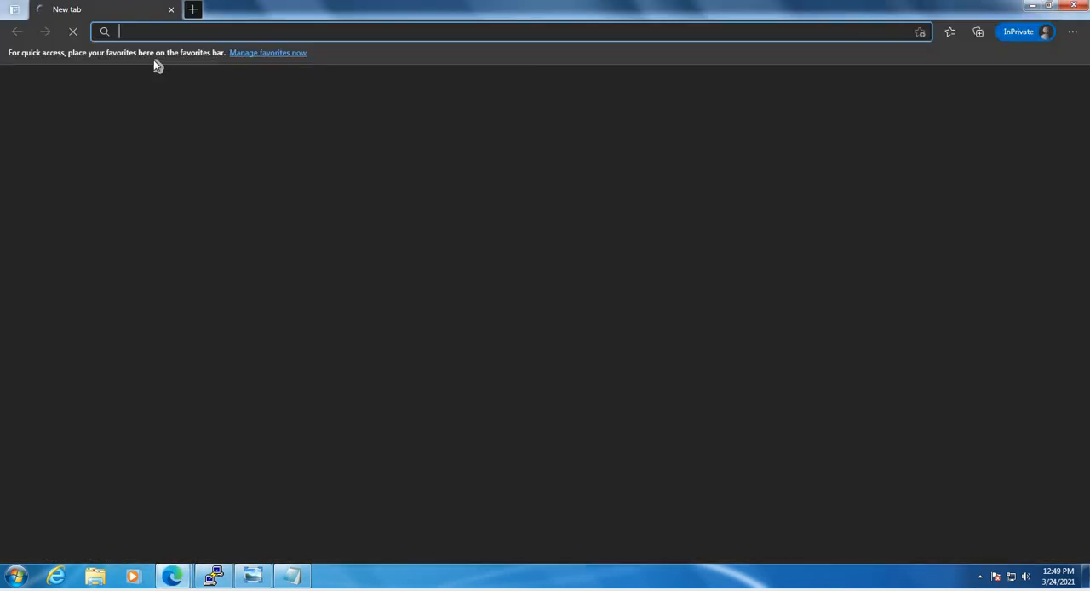
{"action": "type", "text": "https"}
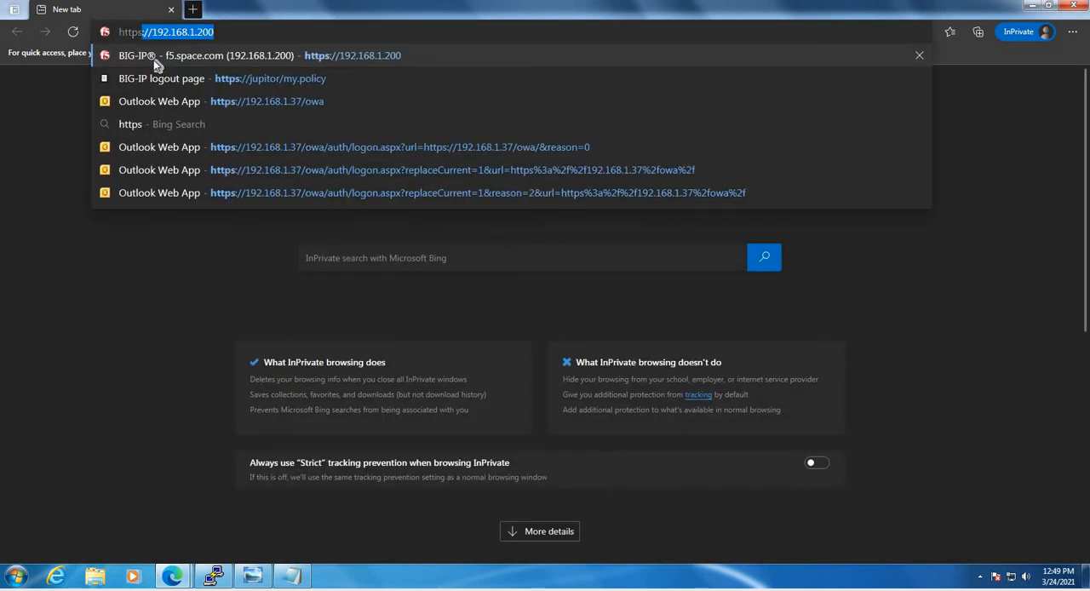
{"action": "type", "text": "://192.168.1."}
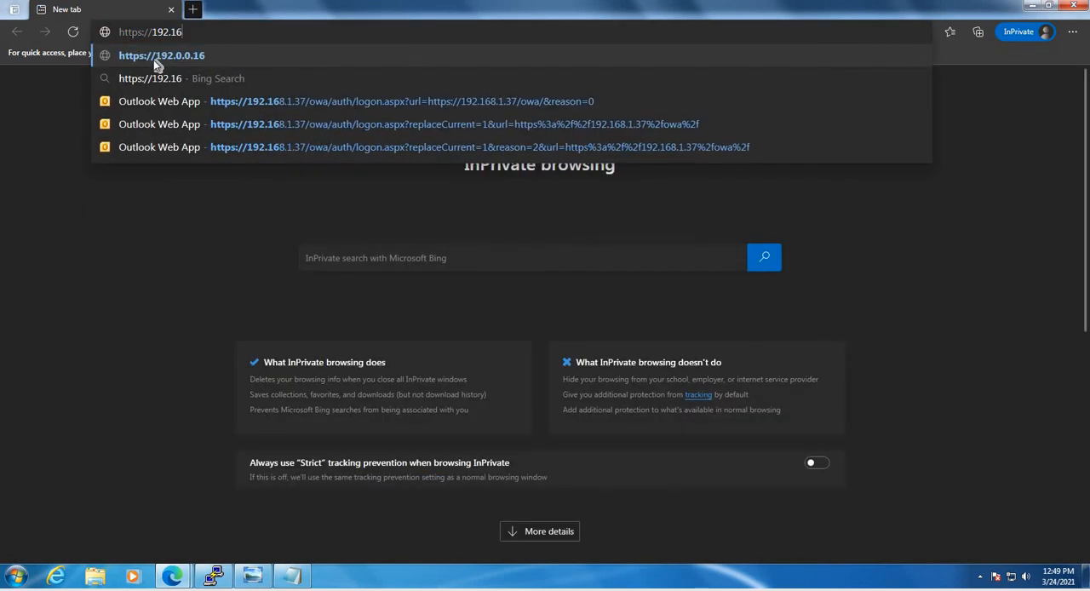
{"action": "type", "text": "200"}
{"action": "key", "text": "Return"}
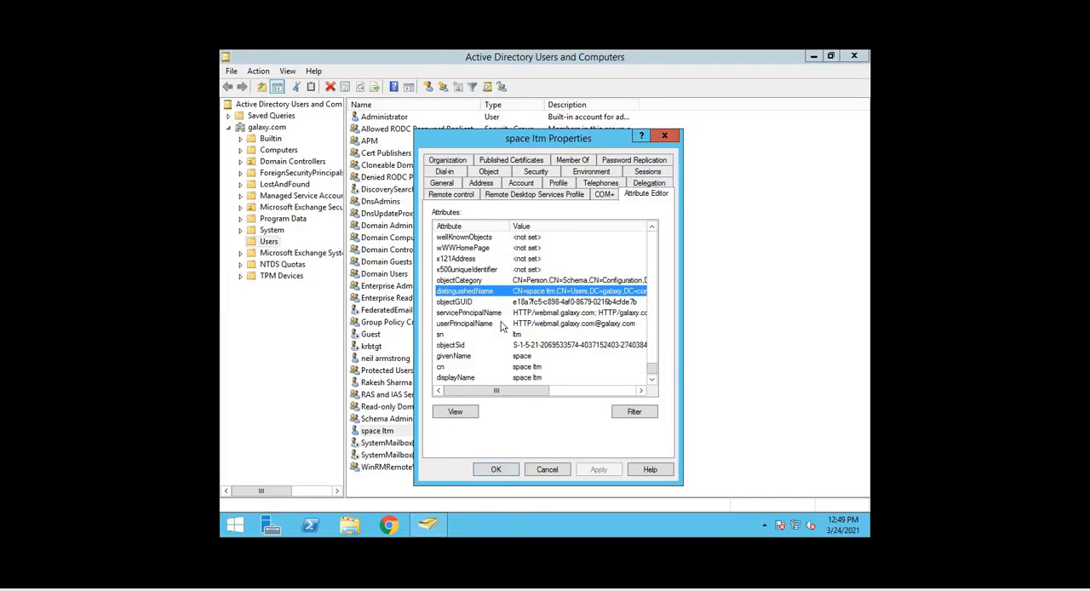
Switch to Active Directory Users and Computers and look up the test user's logon name in the account properties
{"action": "left_click", "coordinate": [664, 137]}
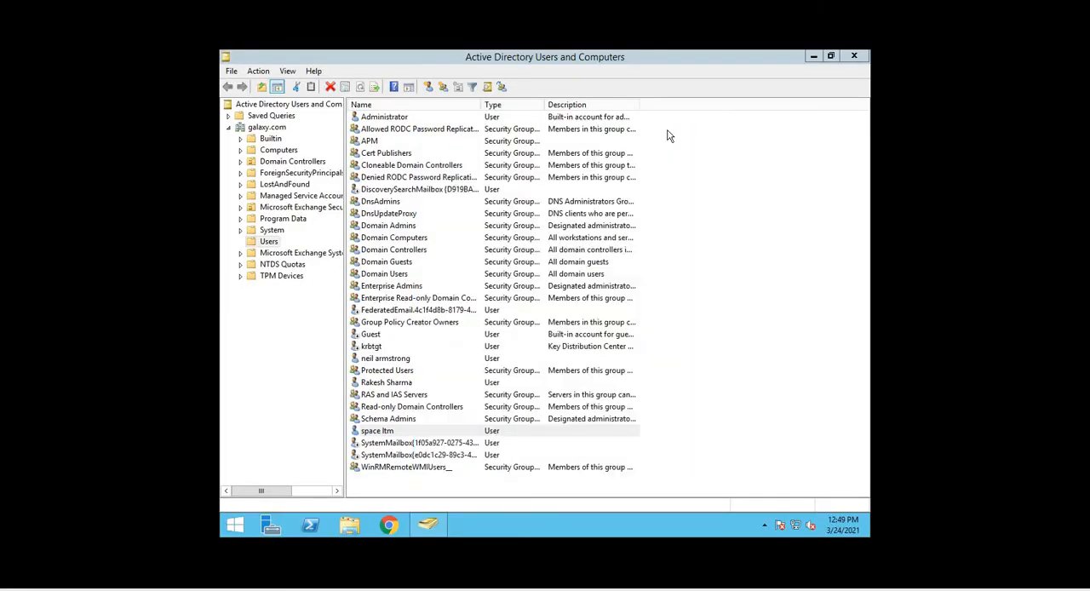
{"action": "left_click", "coordinate": [388, 358]}
{"action": "right_click", "coordinate": [412, 358]}
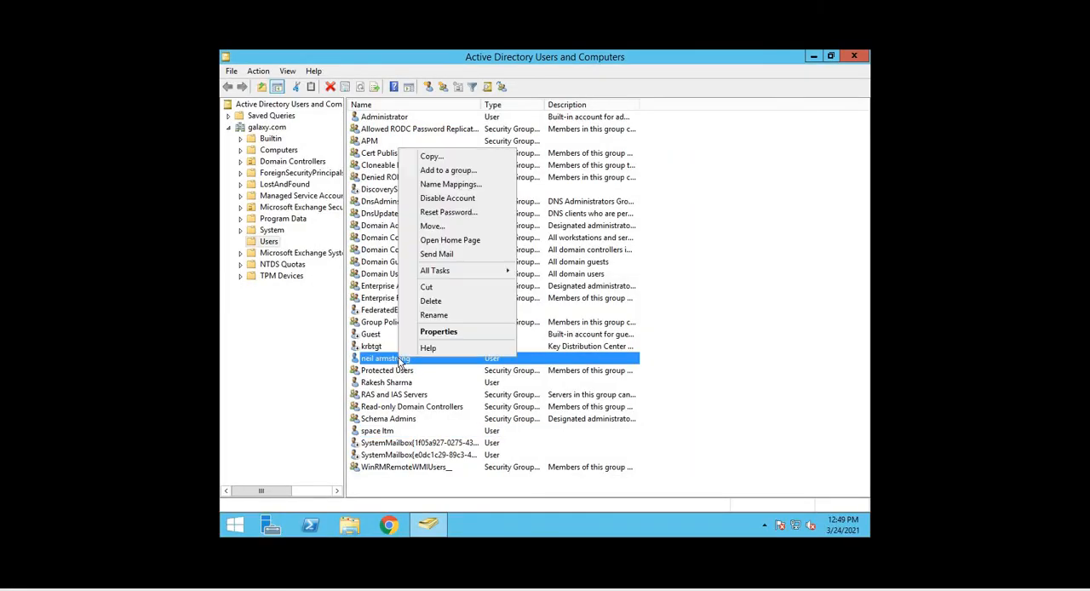
{"action": "left_click", "coordinate": [424, 335]}
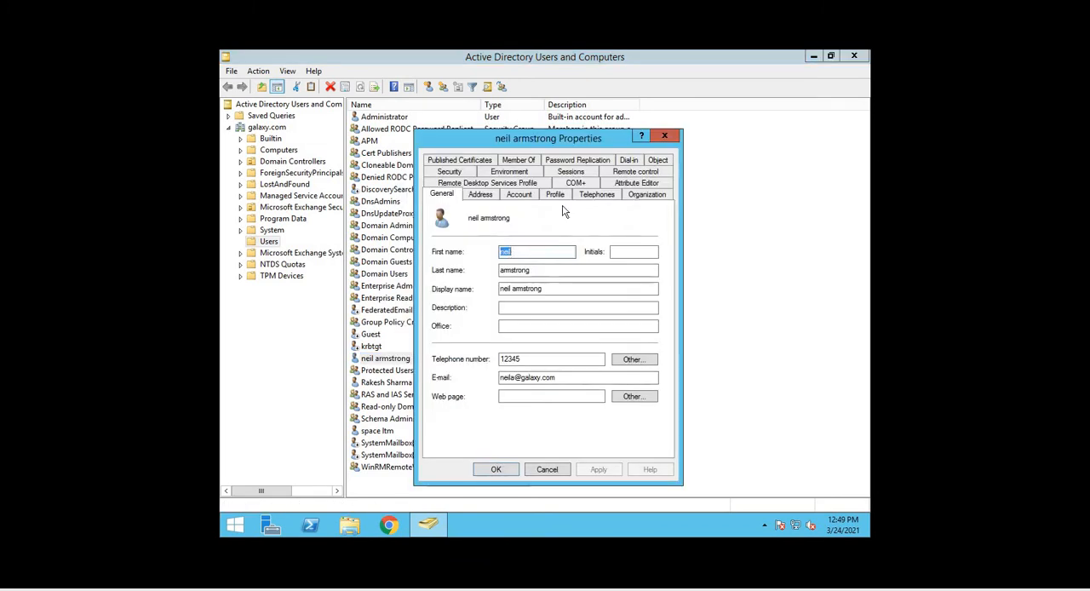
{"action": "left_click", "coordinate": [520, 195]}
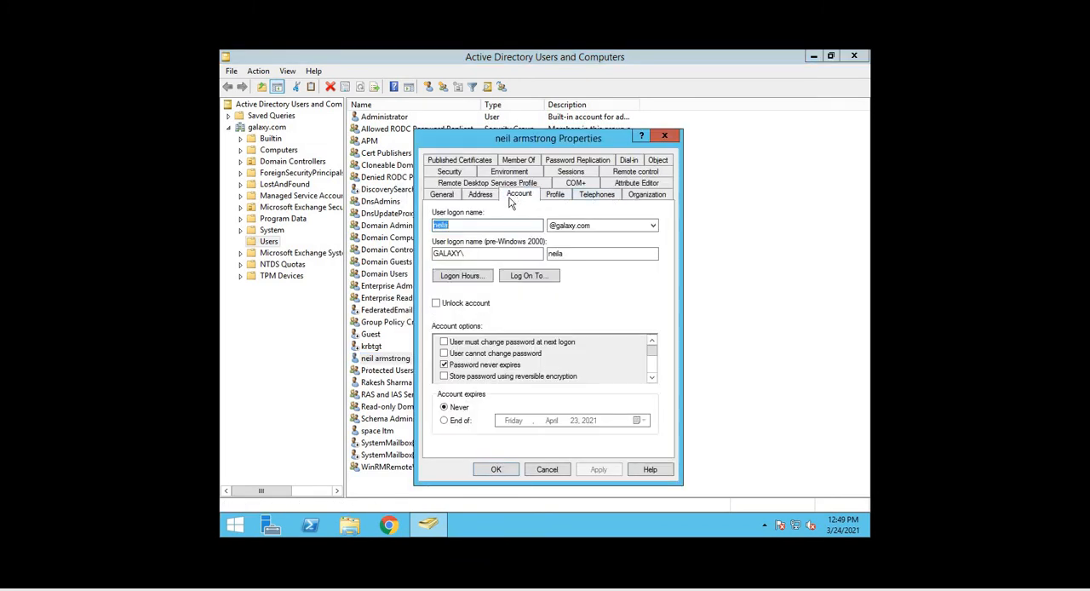
{"action": "left_click", "coordinate": [464, 226]}
{"action": "double_click", "coordinate": [434, 225]}
{"action": "left_click", "coordinate": [541, 472]}
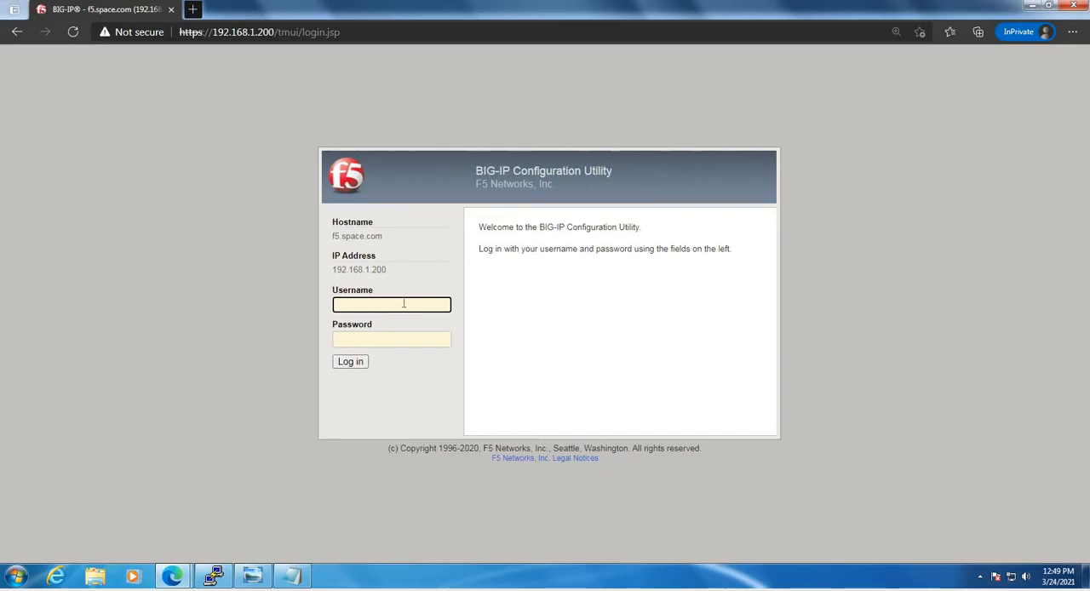
Try to log in to BIG-IP with the domain test user's username and password, and repeat the attempt once
{"action": "type", "text": "neila"}
{"action": "key", "text": "Tab"}
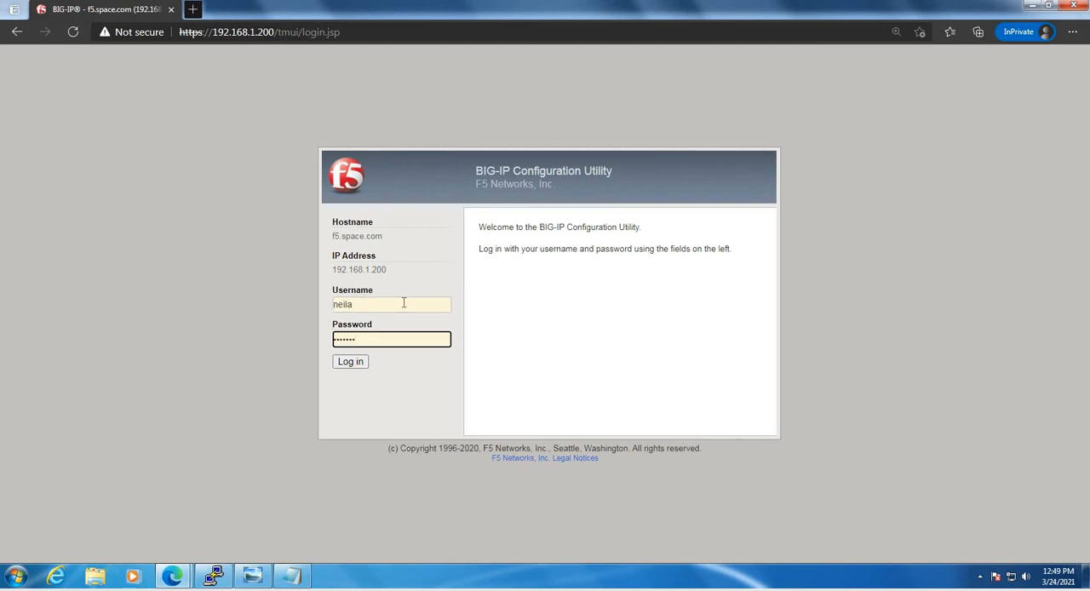
{"action": "key", "text": "Return"}
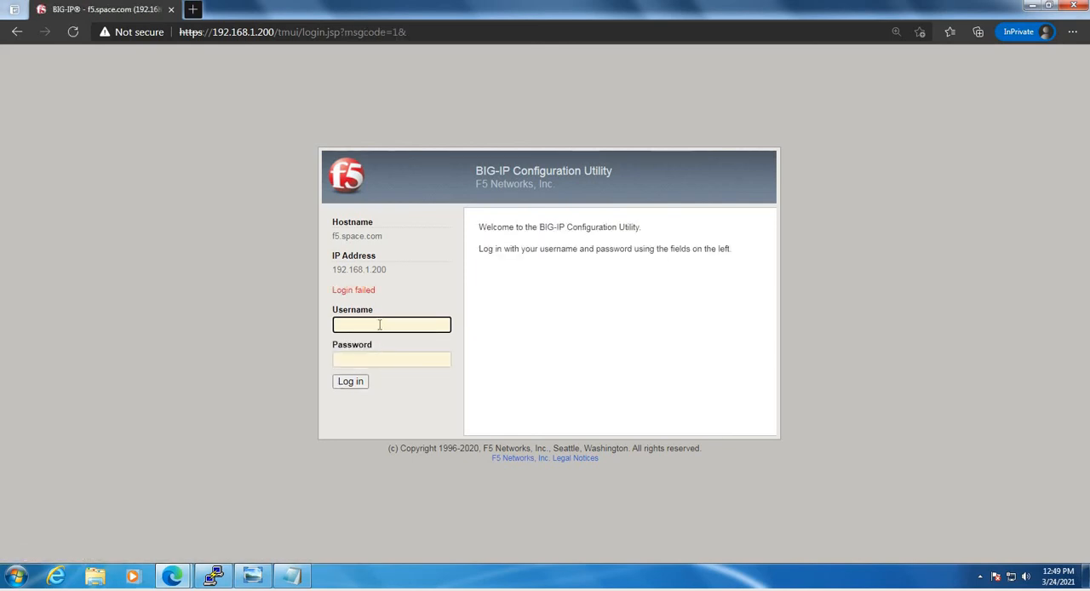
{"action": "type", "text": "neila"}
{"action": "key", "text": "Tab"}
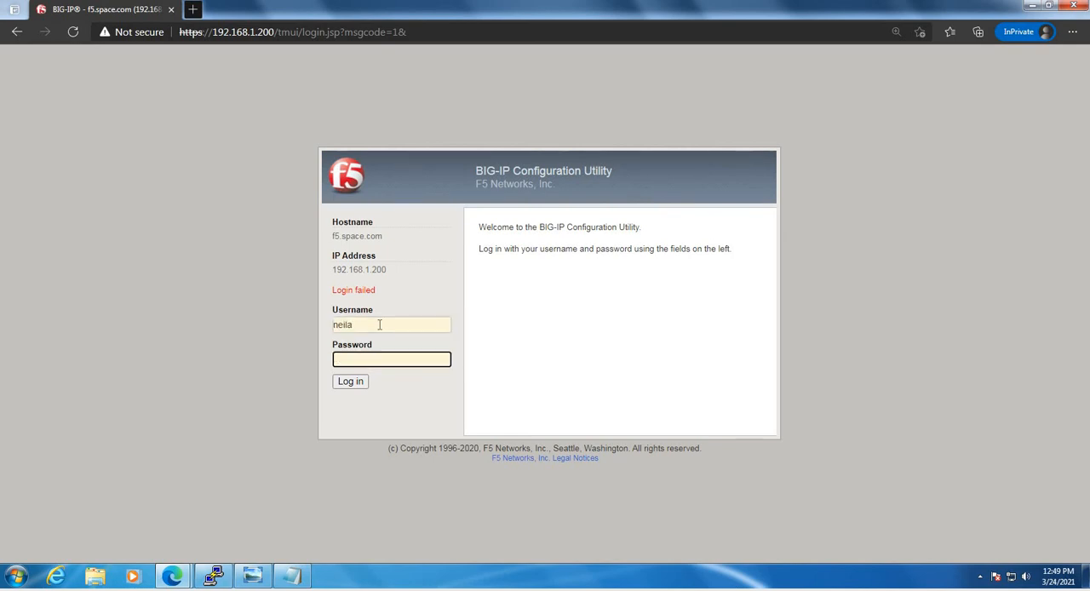
{"action": "type", "text": "••••••••"}
{"action": "key", "text": "Return"}
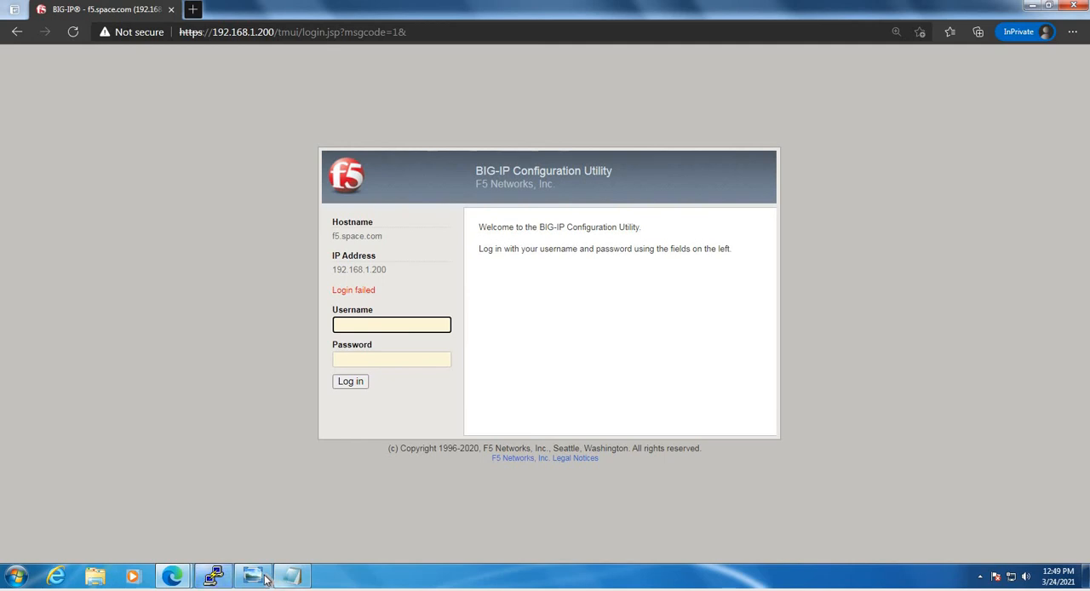
Return to the admin BIG-IP window and review the Active Directory settings on the Users Authentication page, including SSL
{"action": "left_click", "coordinate": [292, 577]}
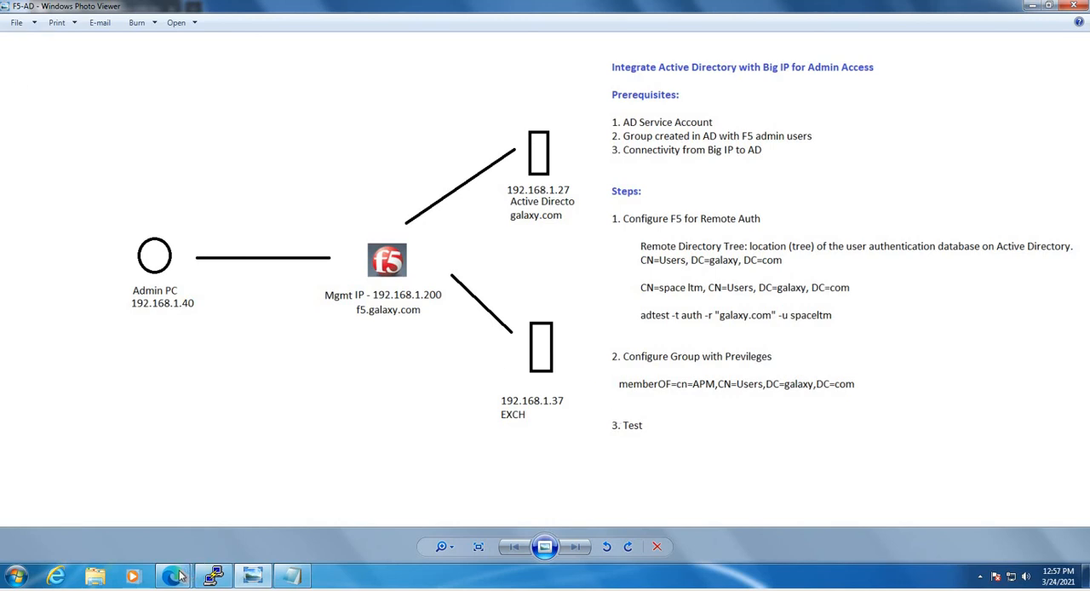
{"action": "mouse_move", "coordinate": [183, 564]}
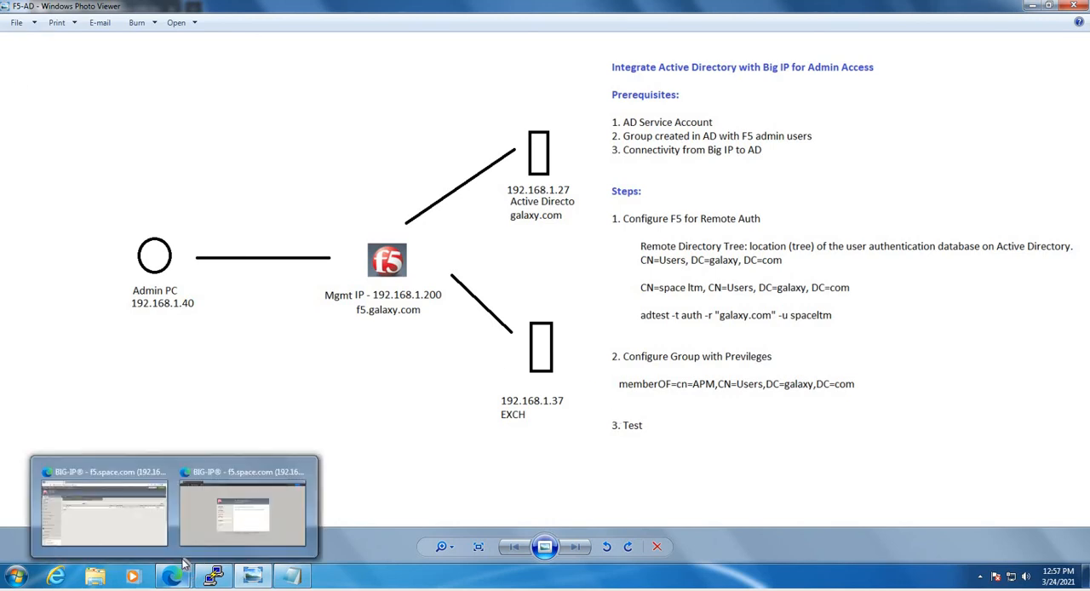
{"action": "left_click", "coordinate": [107, 522]}
{"action": "scroll", "coordinate": [379, 168], "scroll_direction": "down", "scroll_amount": 3}
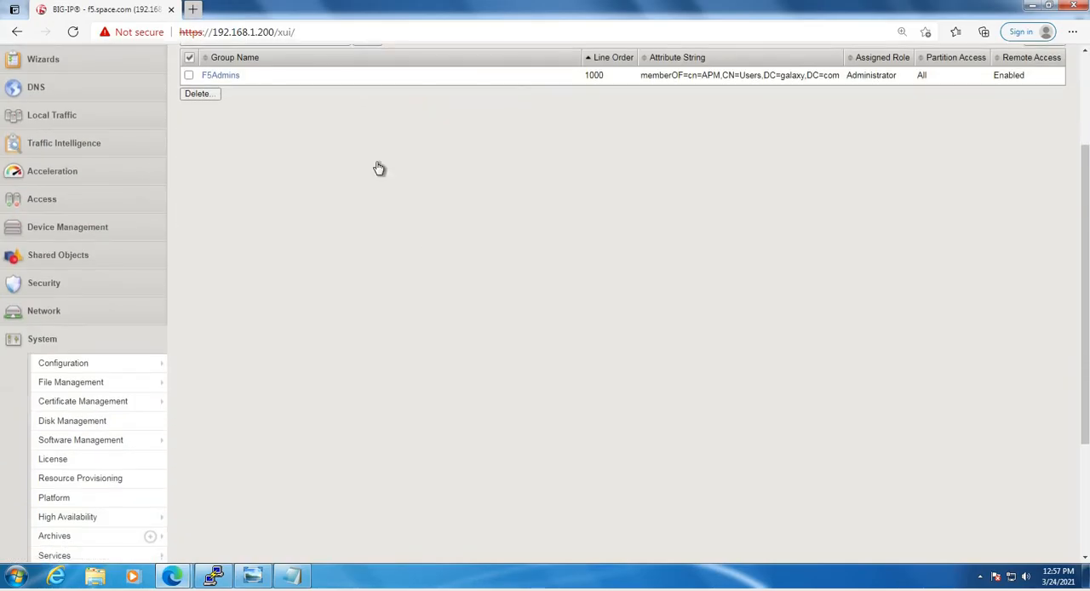
{"action": "scroll", "coordinate": [379, 168], "scroll_direction": "up", "scroll_amount": 3}
{"action": "left_click", "coordinate": [395, 162]}
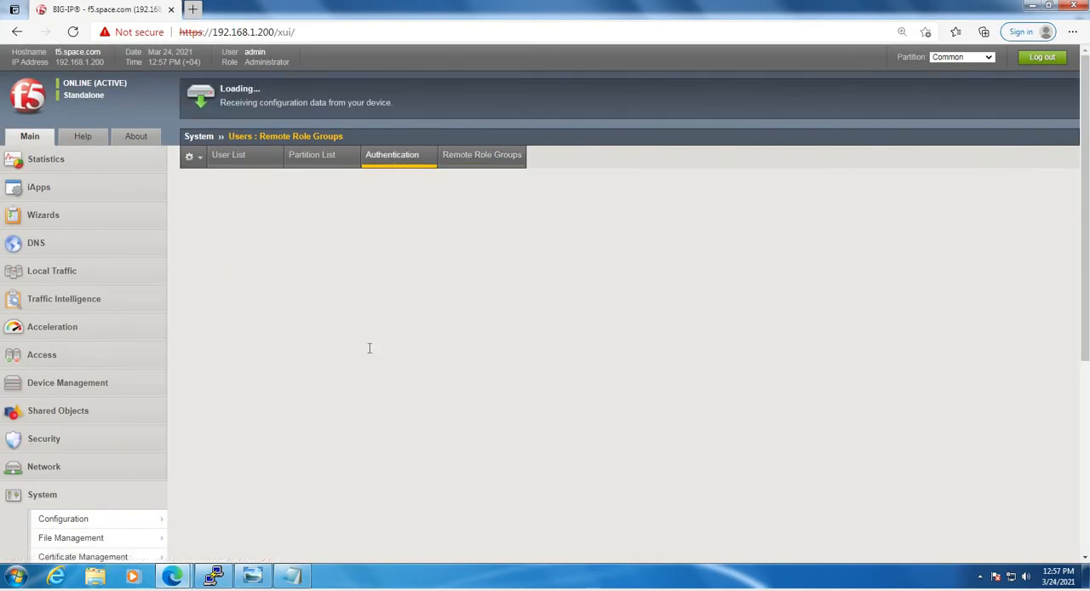
{"action": "scroll", "coordinate": [334, 276], "scroll_direction": "down", "scroll_amount": 3}
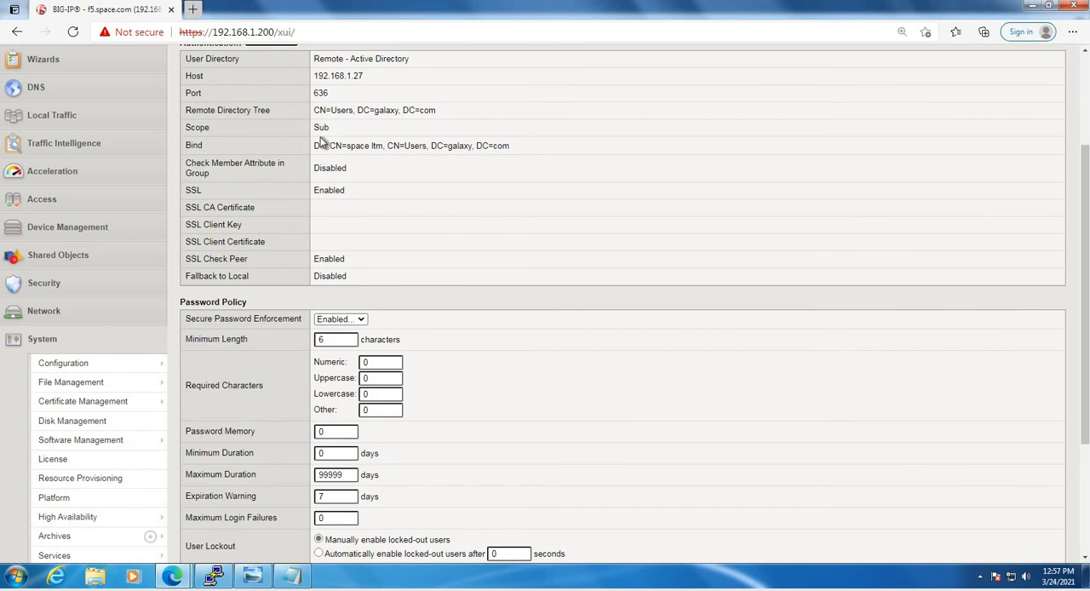
{"action": "left_click_drag", "start_coordinate": [365, 193], "coordinate": [285, 190]}
{"action": "scroll", "coordinate": [470, 275], "scroll_direction": "down", "scroll_amount": 3}
Edit the remote authentication configuration to set SSL to Disabled and save it
{"action": "left_click", "coordinate": [208, 493]}
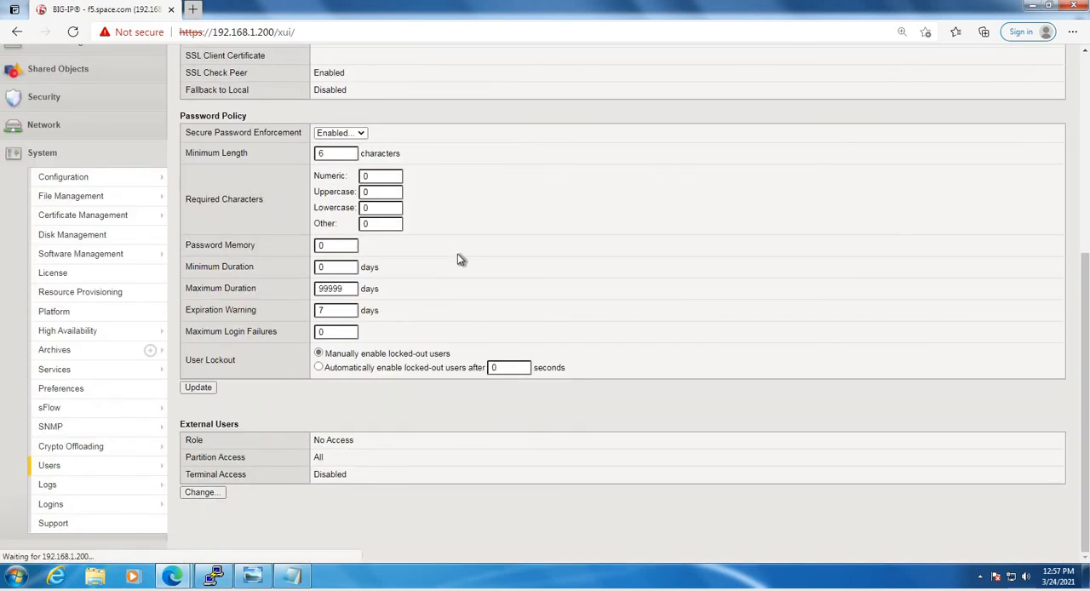
{"action": "scroll", "coordinate": [506, 338], "scroll_direction": "down", "scroll_amount": 4}
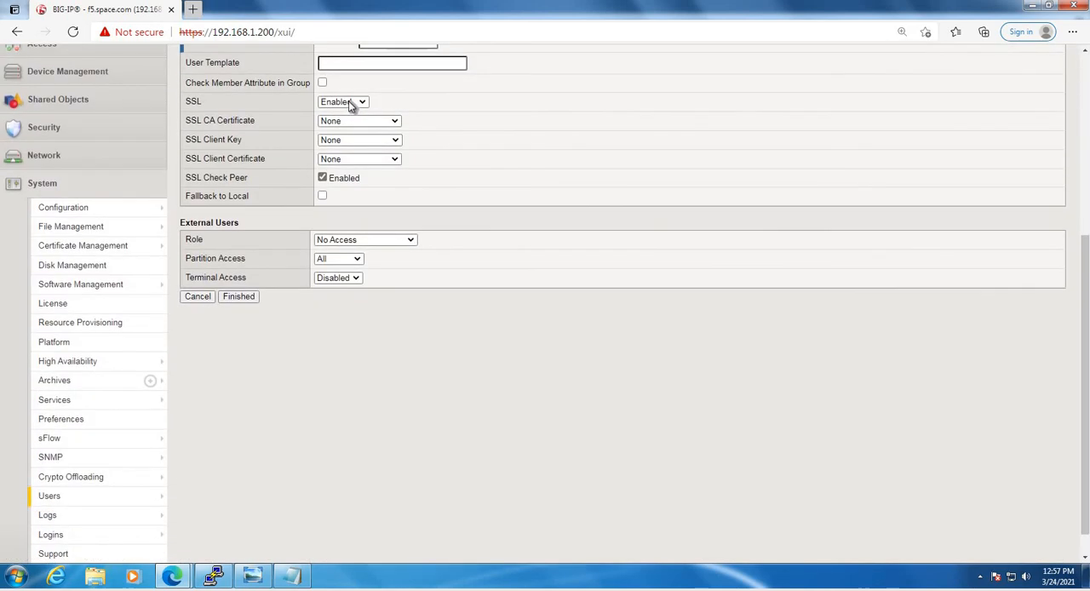
{"action": "left_click", "coordinate": [350, 103]}
{"action": "left_click", "coordinate": [336, 115]}
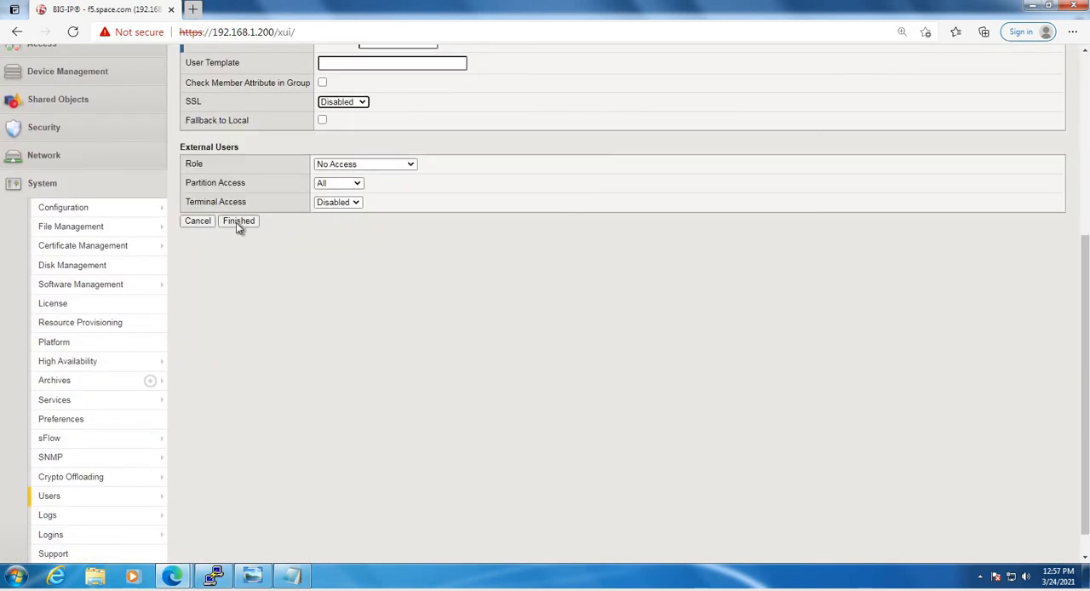
{"action": "left_click", "coordinate": [574, 323]}
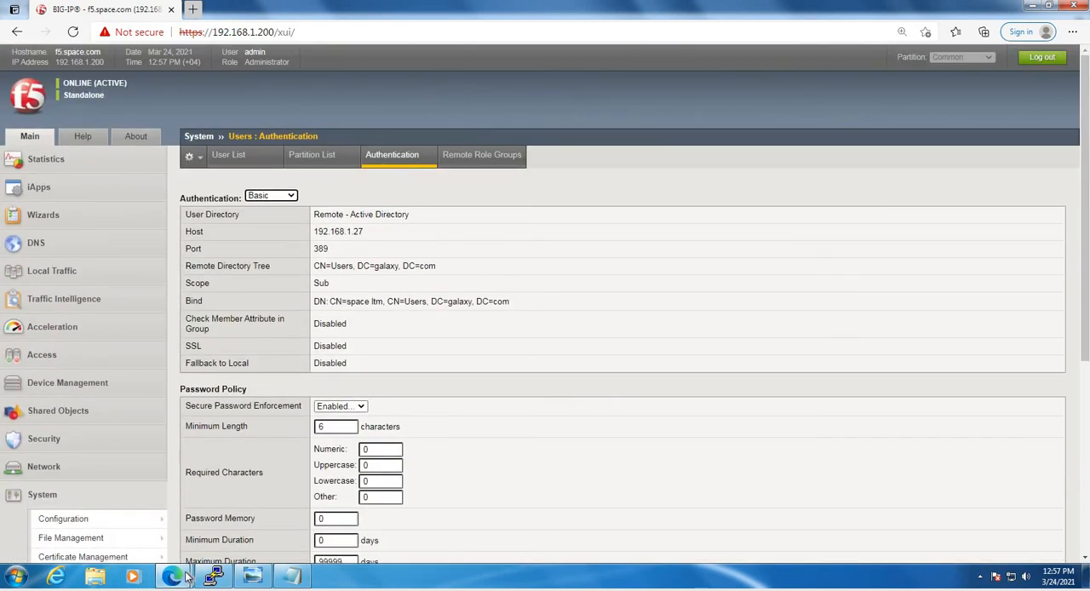
Switch back to the InPrivate window and log in with the domain test user's username and password
{"action": "left_click", "coordinate": [173, 576]}
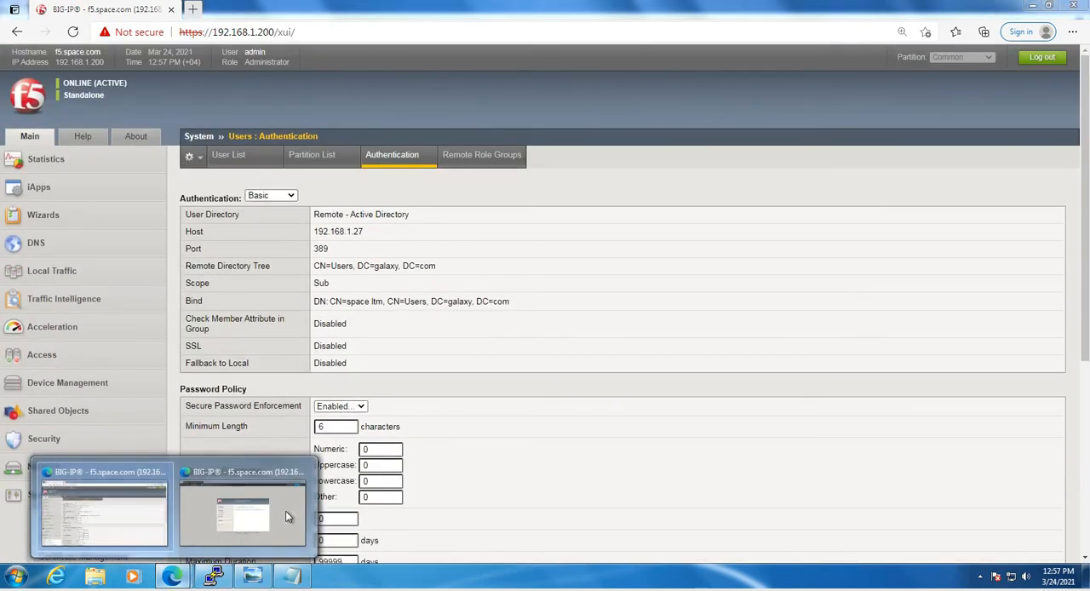
{"action": "left_click", "coordinate": [284, 516]}
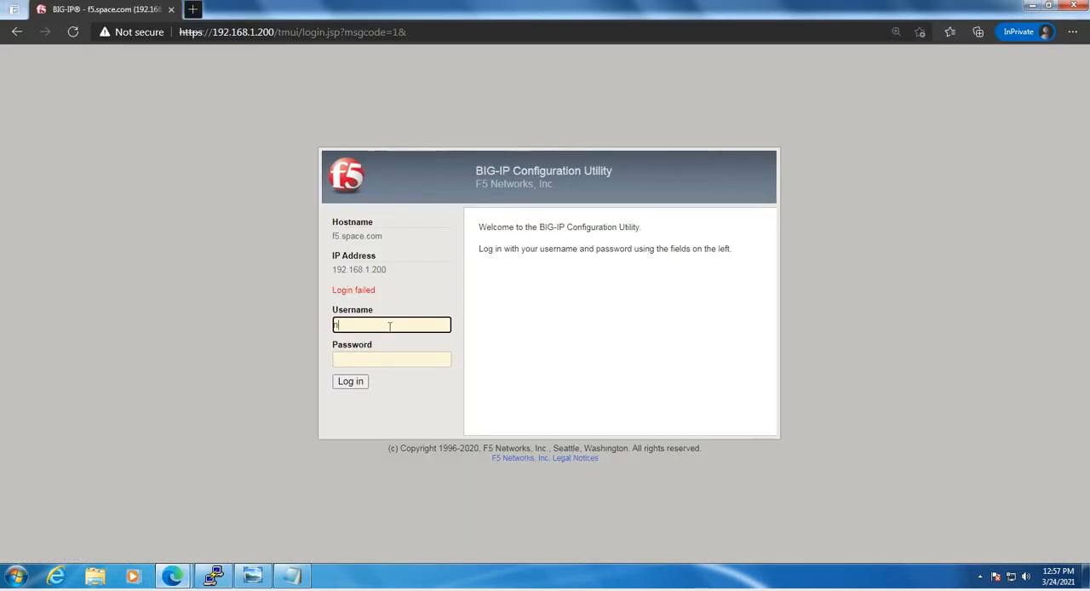
{"action": "left_click", "coordinate": [389, 326]}
{"action": "type", "text": "neila"}
{"action": "key", "text": "Tab"}
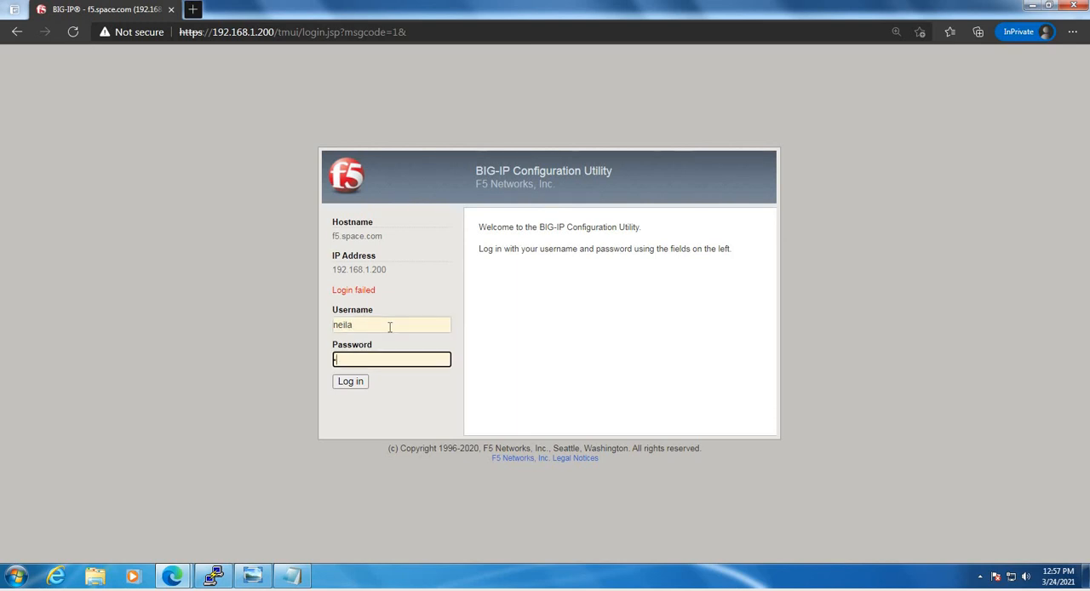
{"action": "type", "text": "••"}
{"action": "key", "text": "Return"}
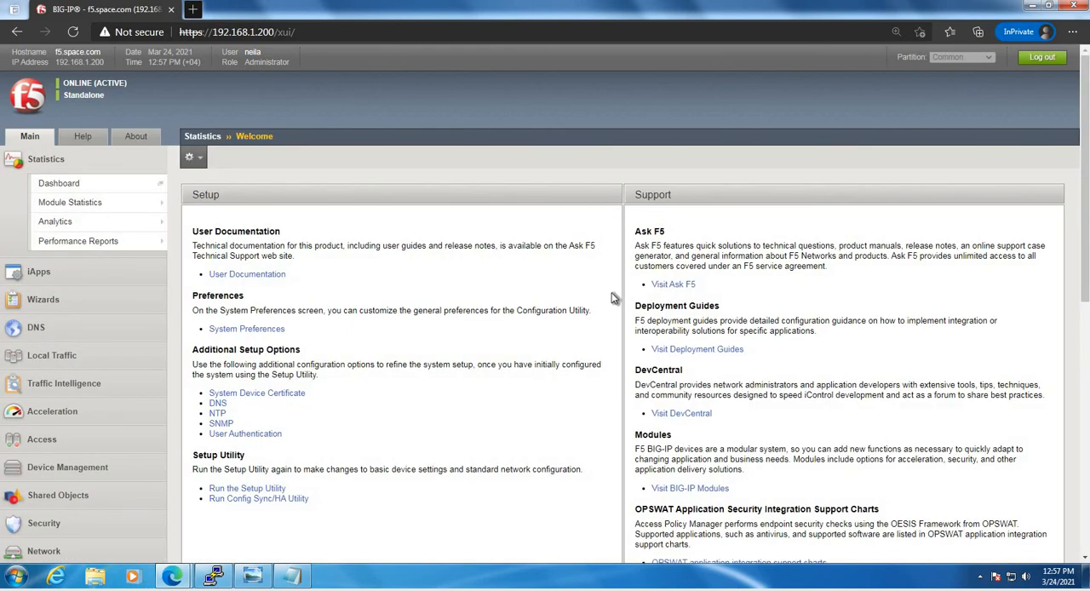
Check the test user's access by viewing the Local Traffic virtual server list, and log out
{"action": "scroll", "coordinate": [612, 297], "scroll_direction": "down", "scroll_amount": 3}
{"action": "scroll", "coordinate": [390, 322], "scroll_direction": "up", "scroll_amount": 3}
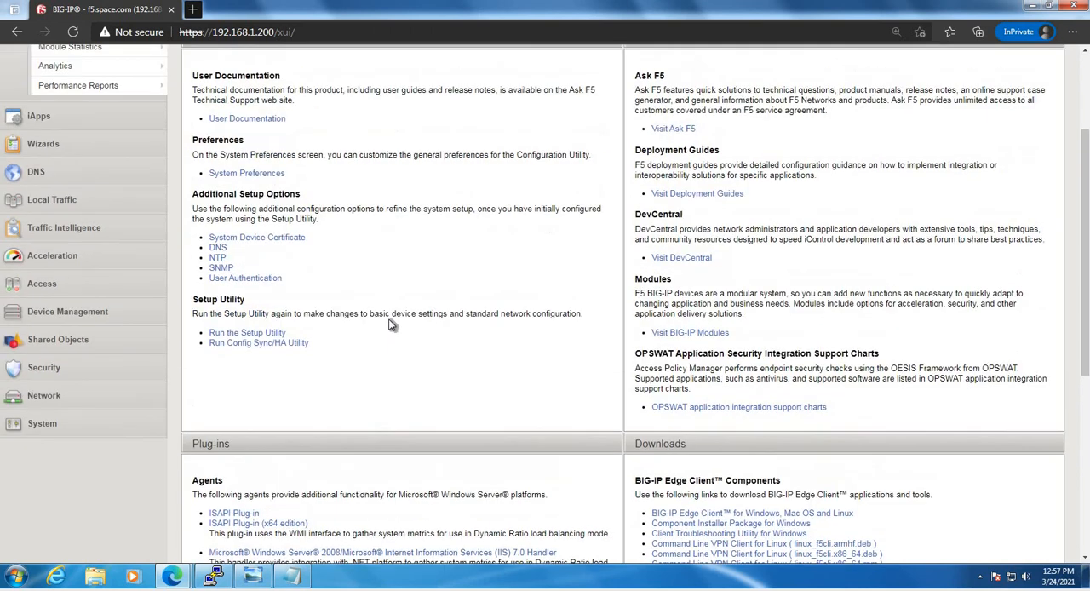
{"action": "left_click", "coordinate": [100, 281]}
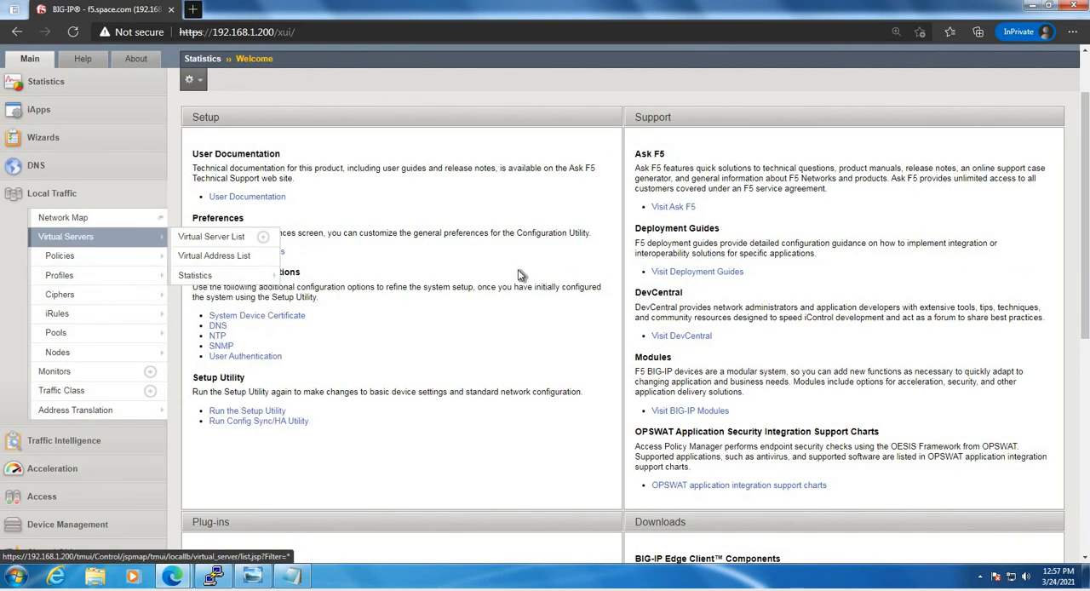
{"action": "left_click", "coordinate": [66, 237]}
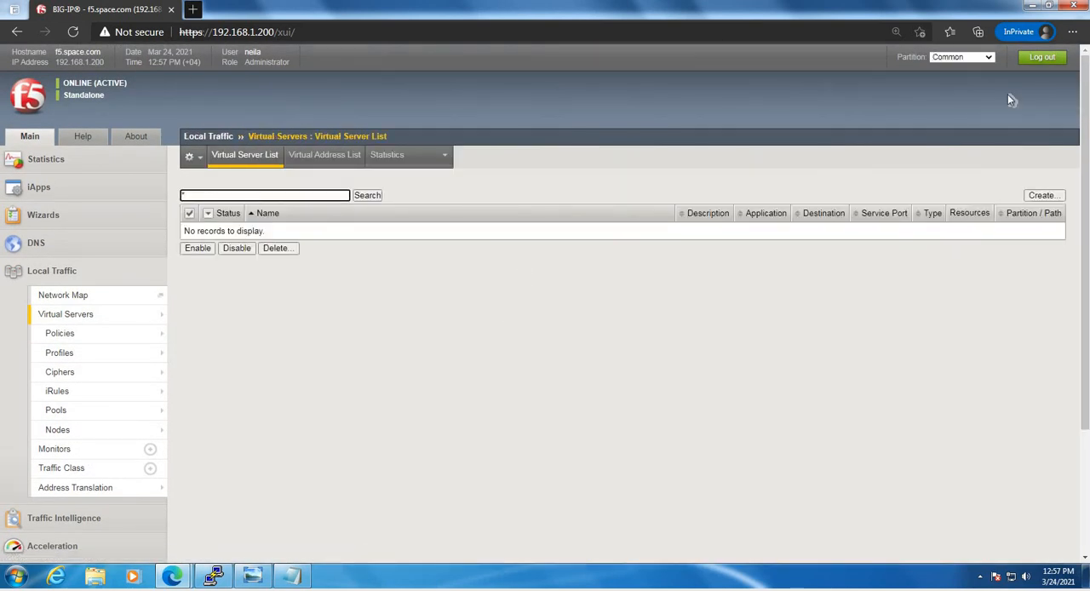
{"action": "left_click", "coordinate": [1042, 58]}
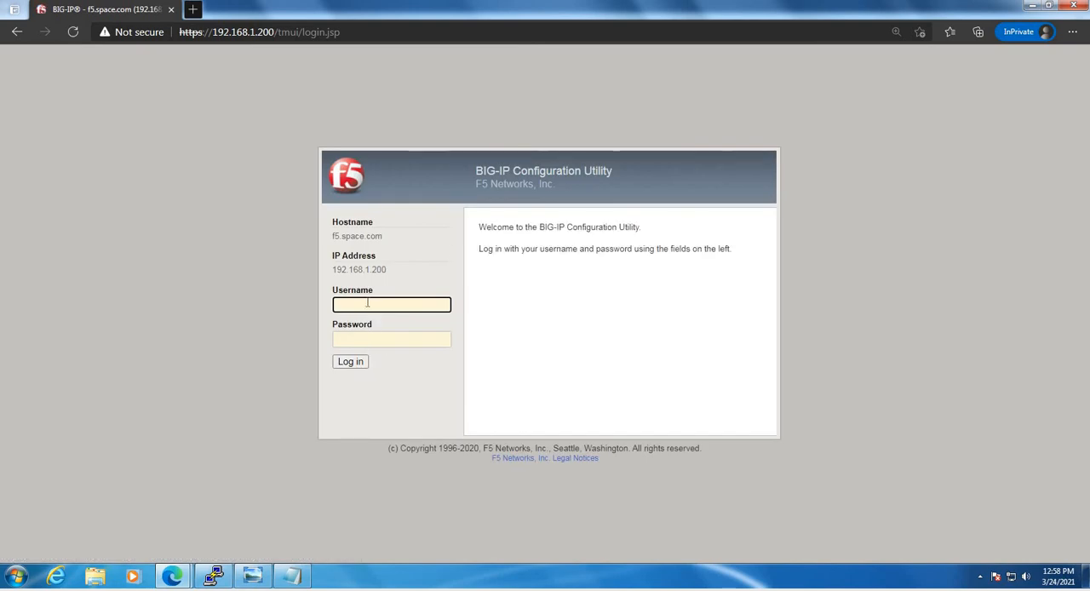
Try twice to log in with the username and password of a second domain user outside the APM group
{"action": "type", "text": "rakeshs"}
{"action": "key", "text": "Tab"}
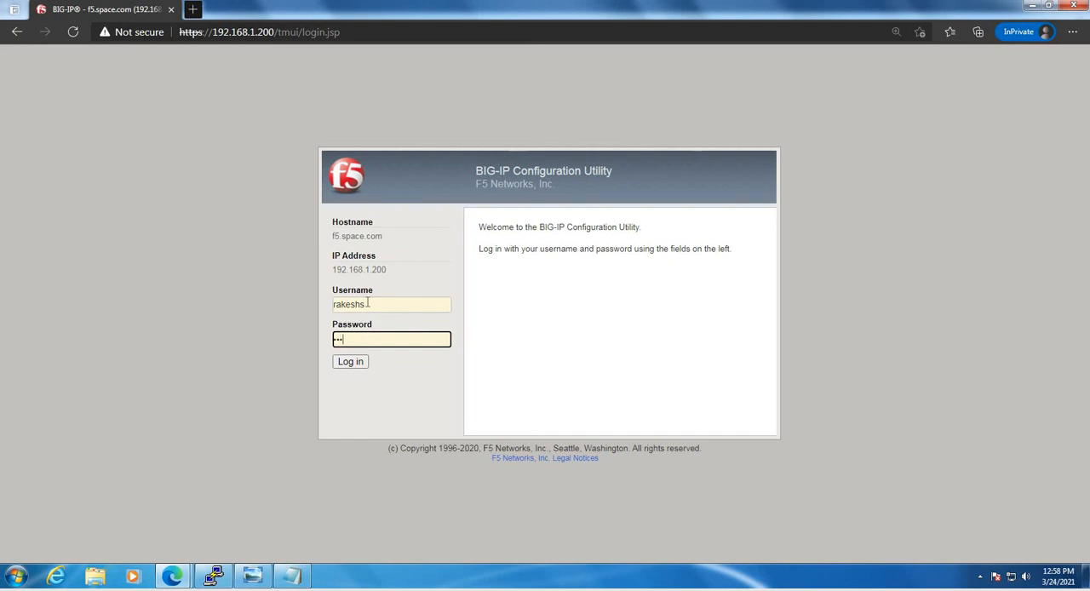
{"action": "key", "text": "Return"}
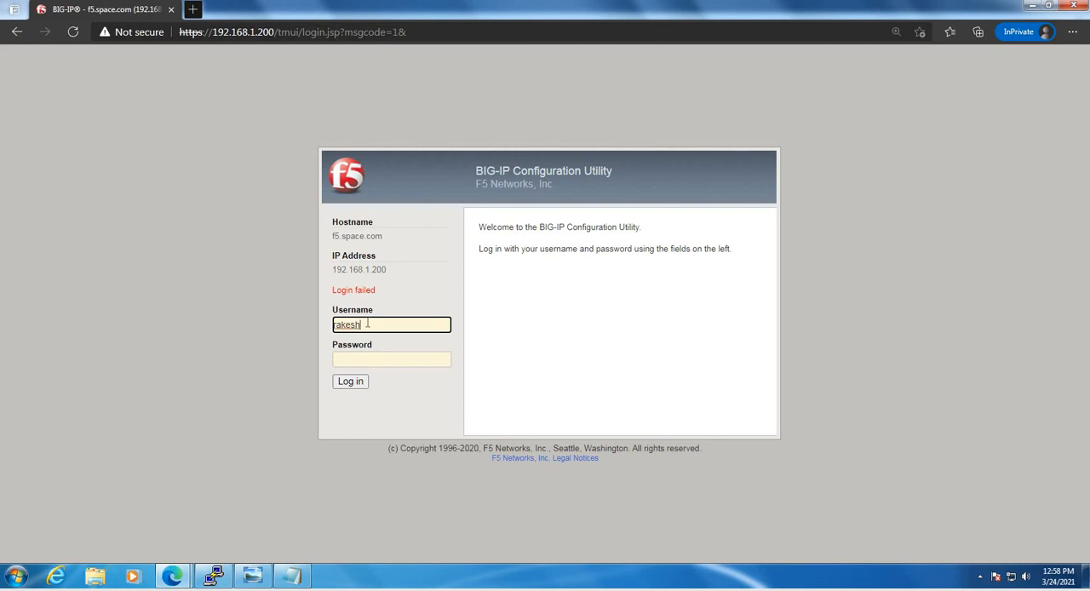
{"action": "key", "text": "Tab"}
{"action": "type", "text": "•••••"}
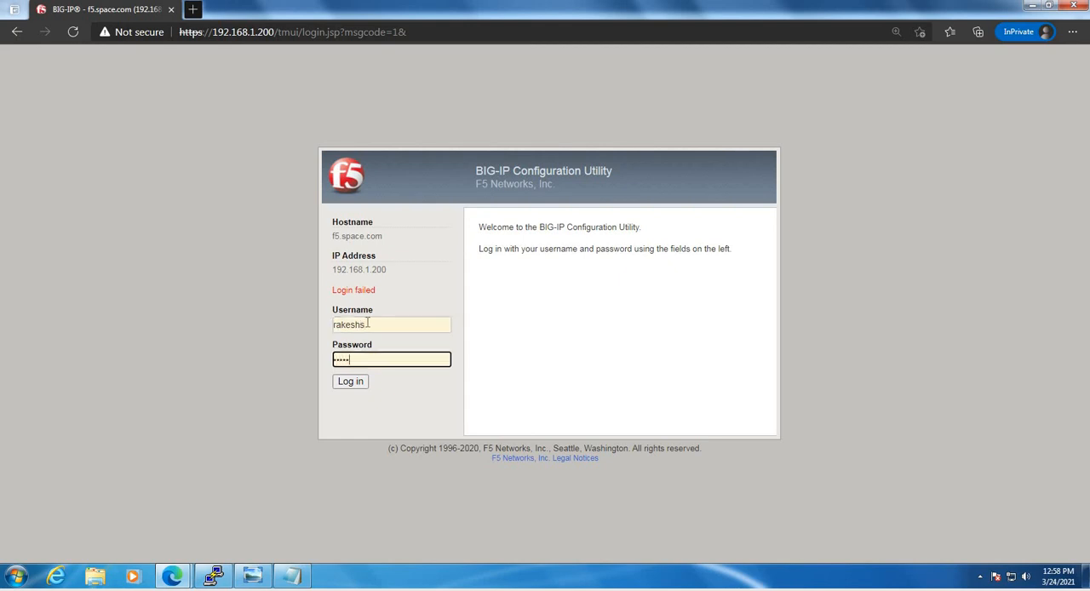
{"action": "type", "text": "•••"}
{"action": "key", "text": "Return"}
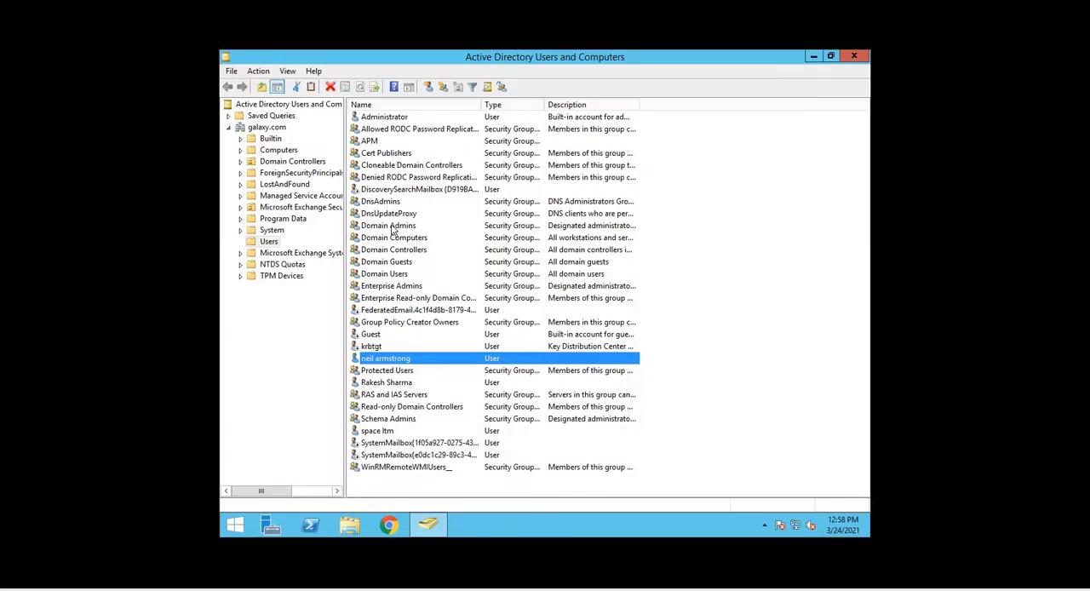
Add the second domain user to the members of the APM group in Active Directory and apply the change
{"action": "left_click", "coordinate": [377, 140]}
{"action": "right_click", "coordinate": [378, 143]}
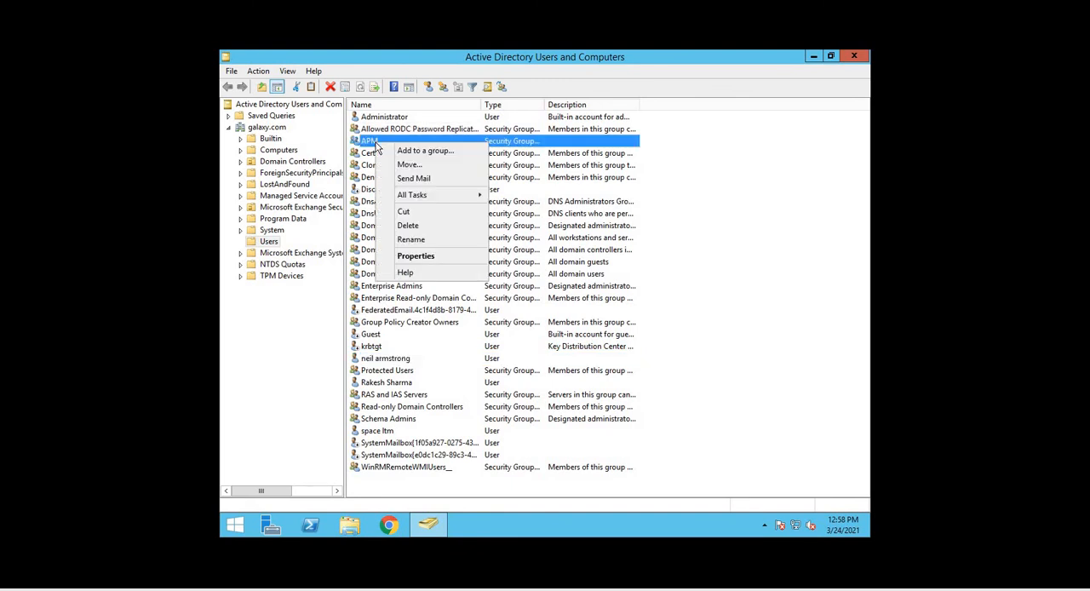
{"action": "left_click", "coordinate": [415, 256]}
{"action": "left_click", "coordinate": [503, 173]}
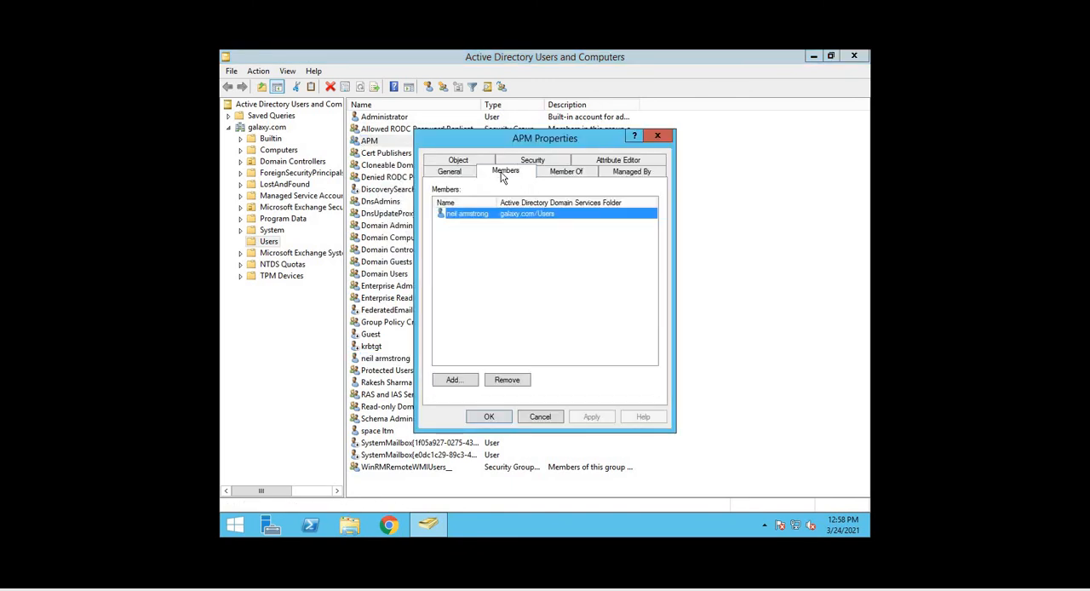
{"action": "left_click", "coordinate": [464, 380]}
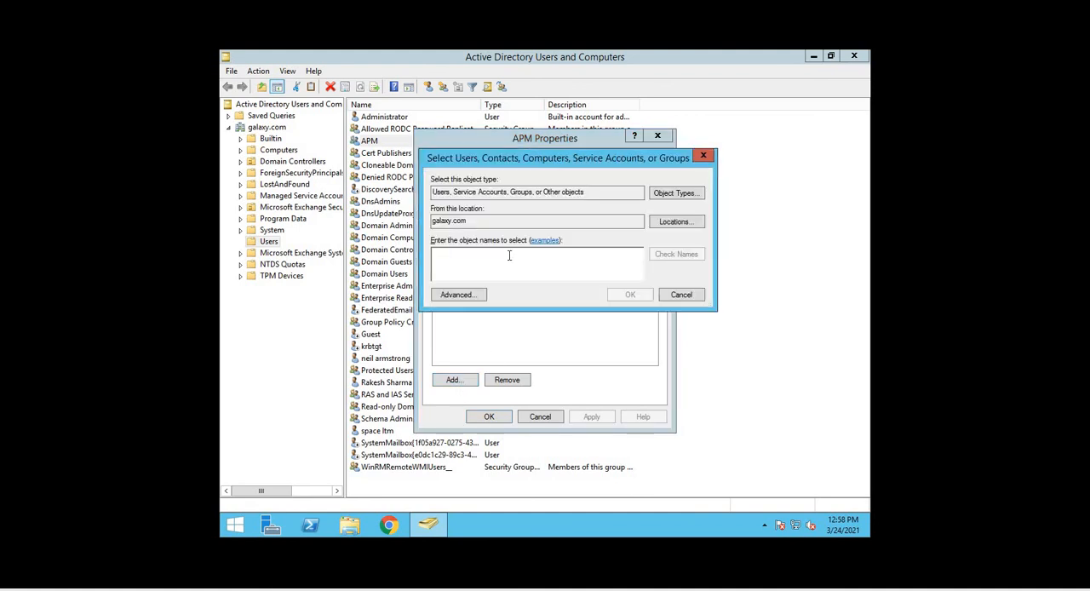
{"action": "type", "text": "rakesh"}
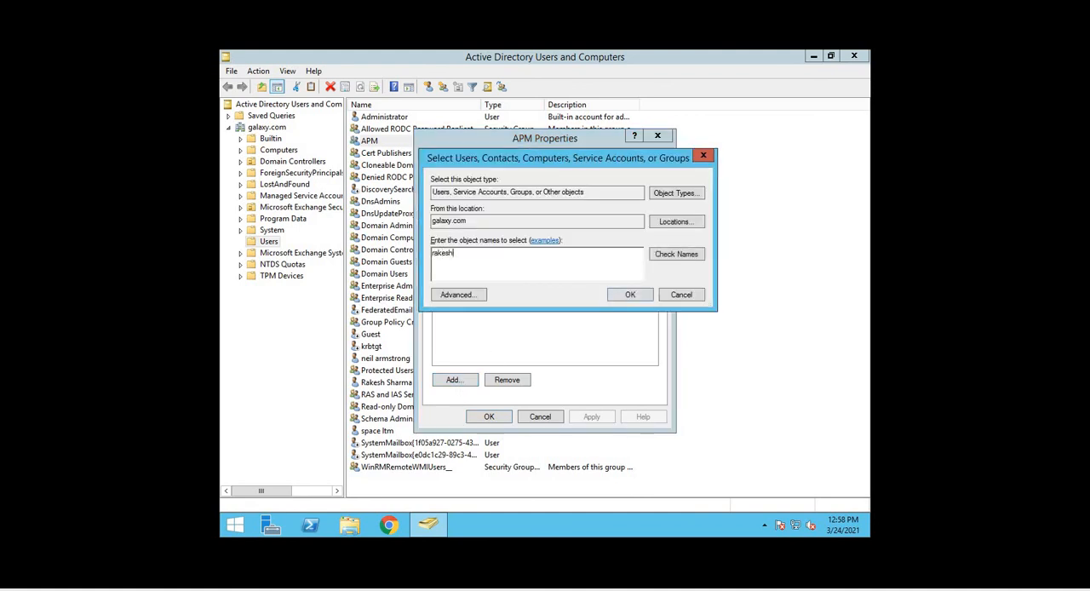
{"action": "left_click", "coordinate": [673, 259]}
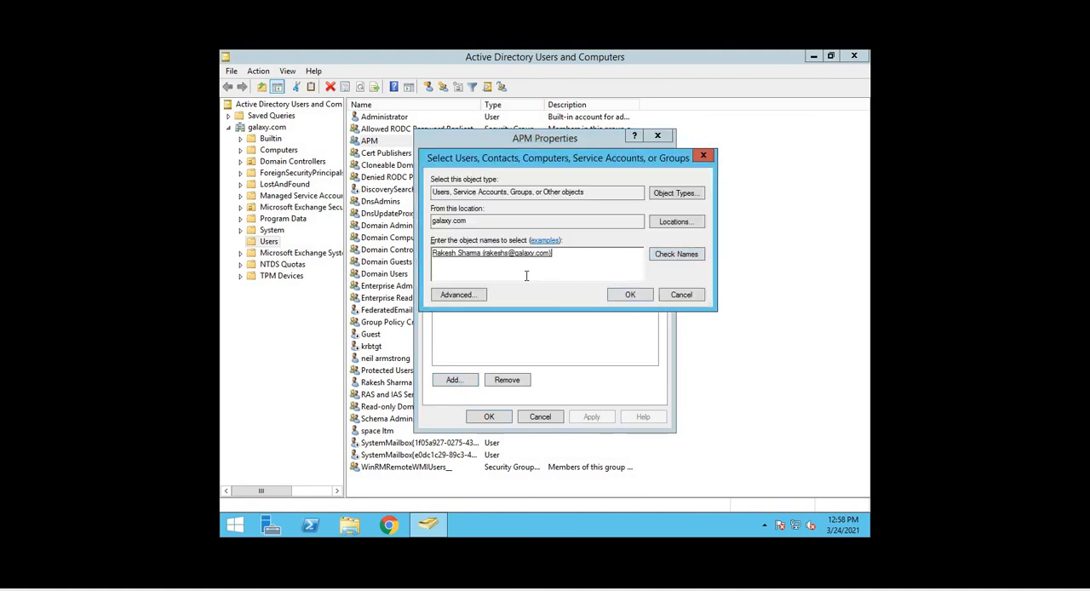
{"action": "left_click", "coordinate": [629, 296]}
{"action": "left_click", "coordinate": [591, 416]}
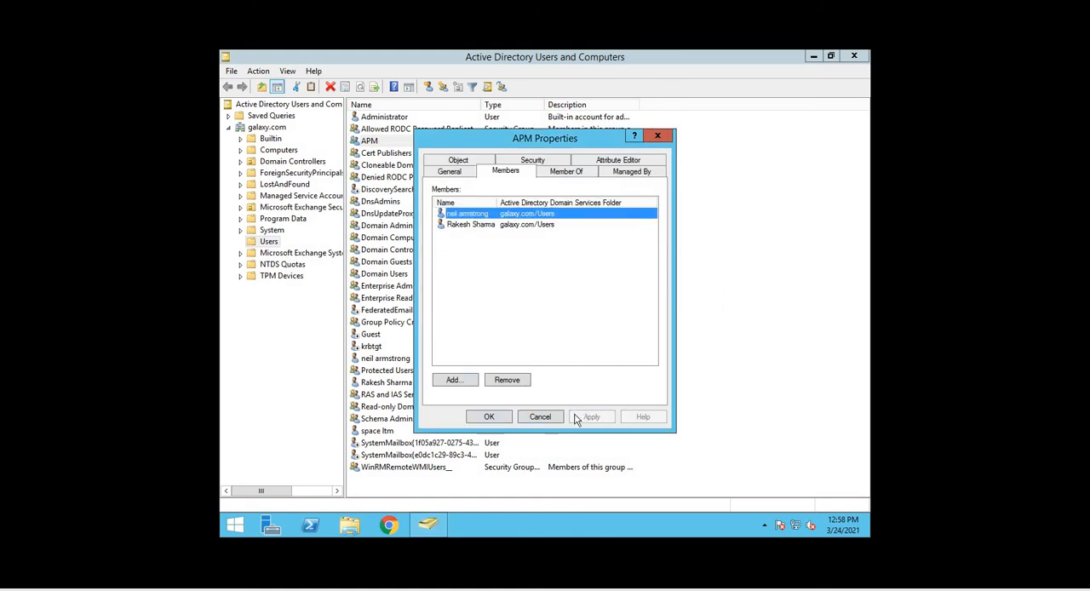
{"action": "left_click", "coordinate": [487, 416]}
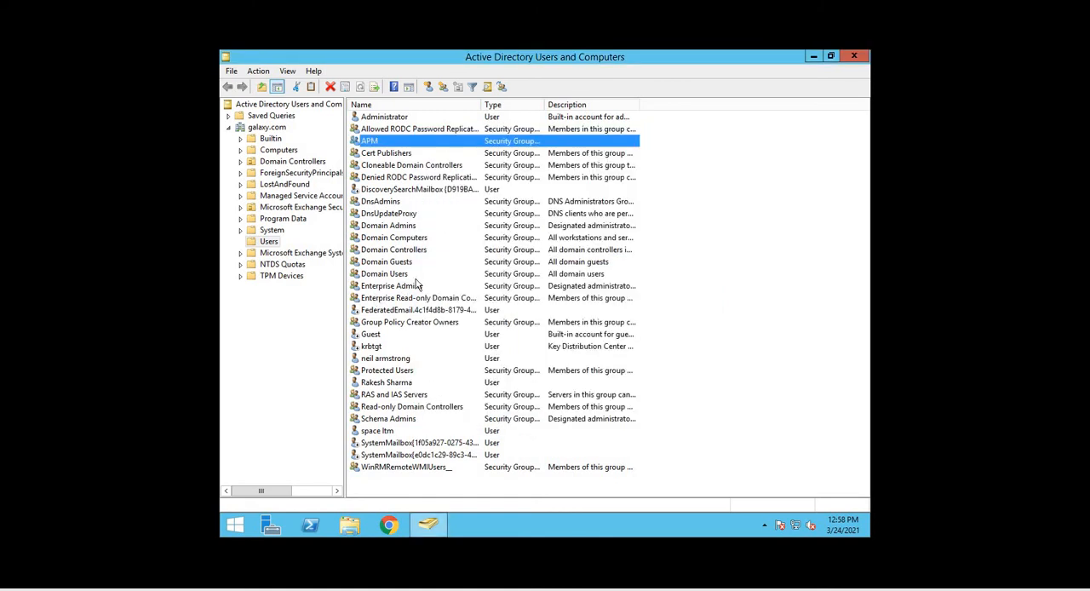
Return to the BIG-IP login page and log in with the second domain user's username and password
{"action": "left_click", "coordinate": [2, 53]}
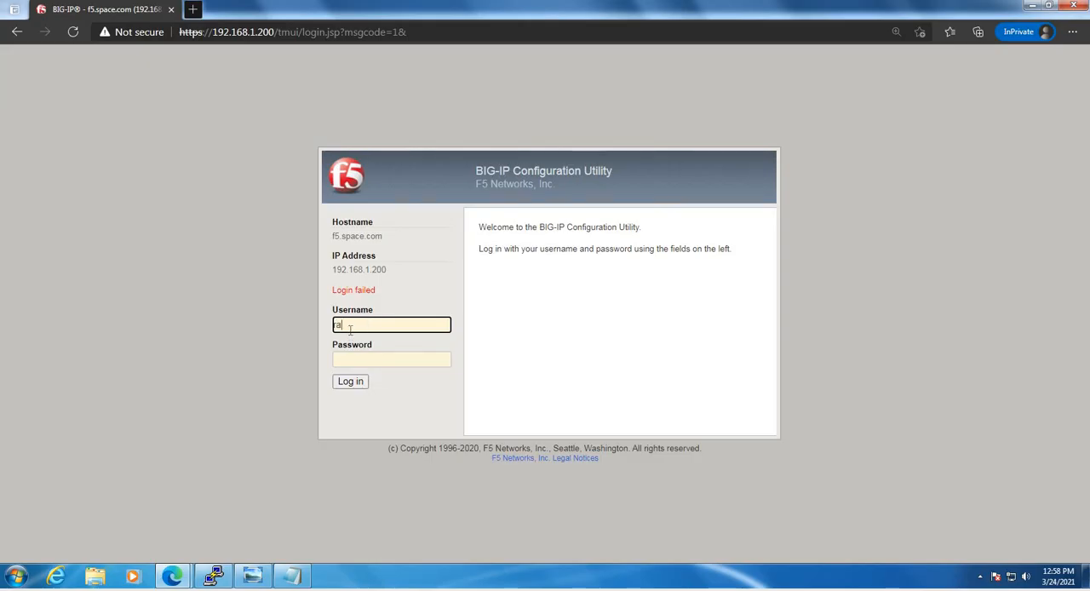
{"action": "type", "text": "keshs"}
{"action": "key", "text": "Tab"}
{"action": "type", "text": "•••"}
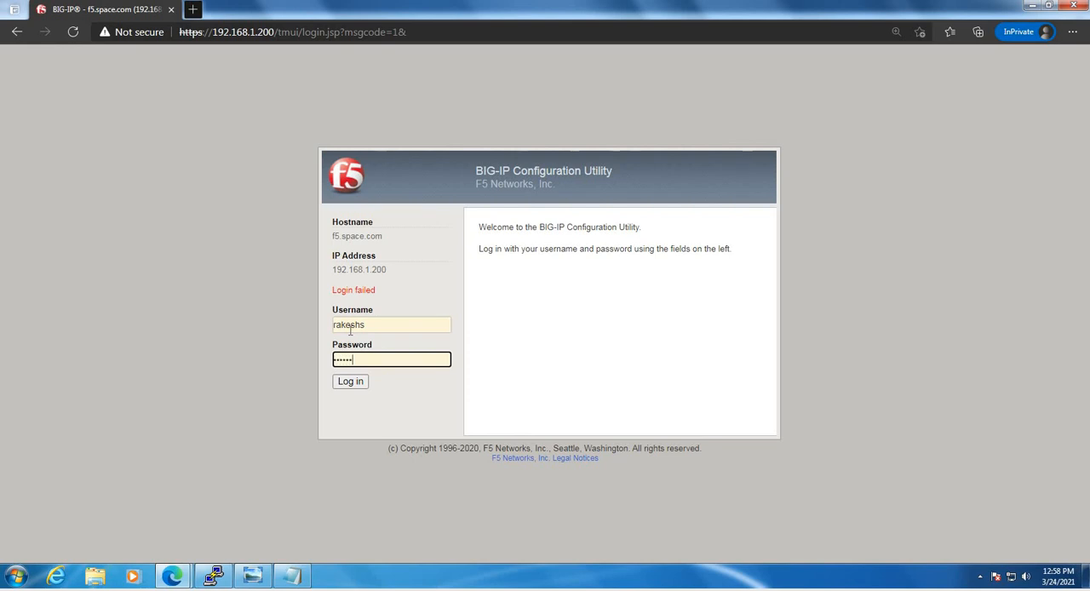
{"action": "key", "text": "Return"}
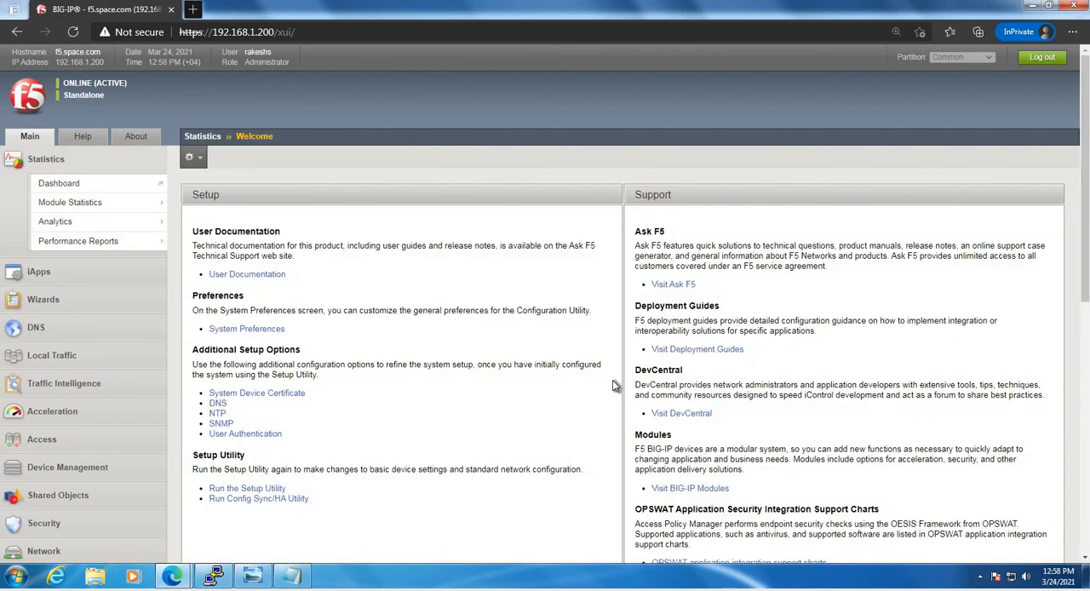
Check the second user's access by opening a page from the System section of the configuration utility
{"action": "scroll", "coordinate": [194, 345], "scroll_direction": "down", "scroll_amount": 3}
{"action": "scroll", "coordinate": [193, 341], "scroll_direction": "down", "scroll_amount": 1}
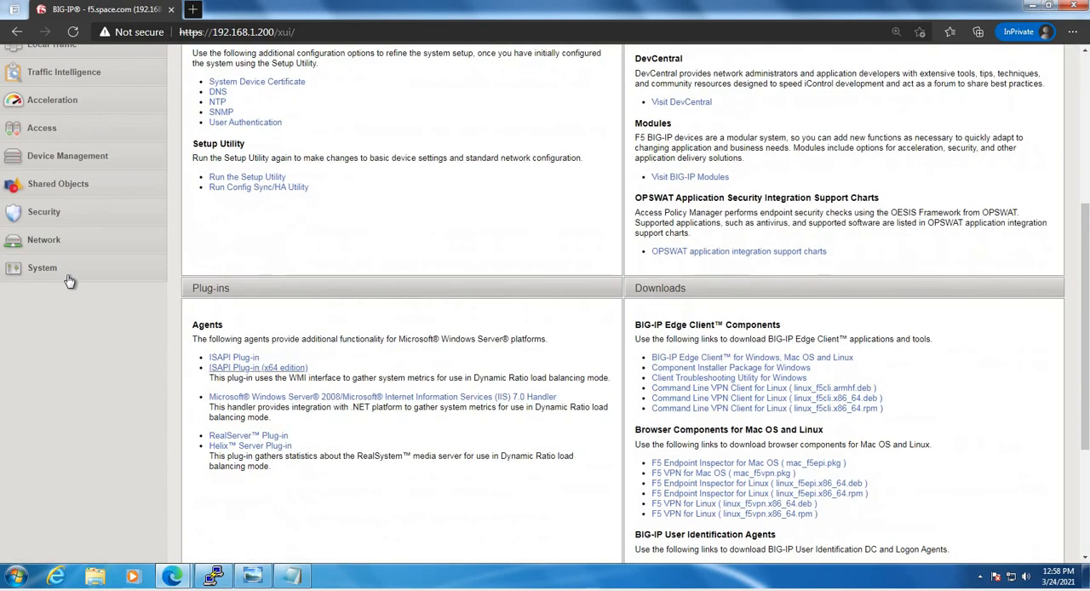
{"action": "left_click", "coordinate": [68, 276]}
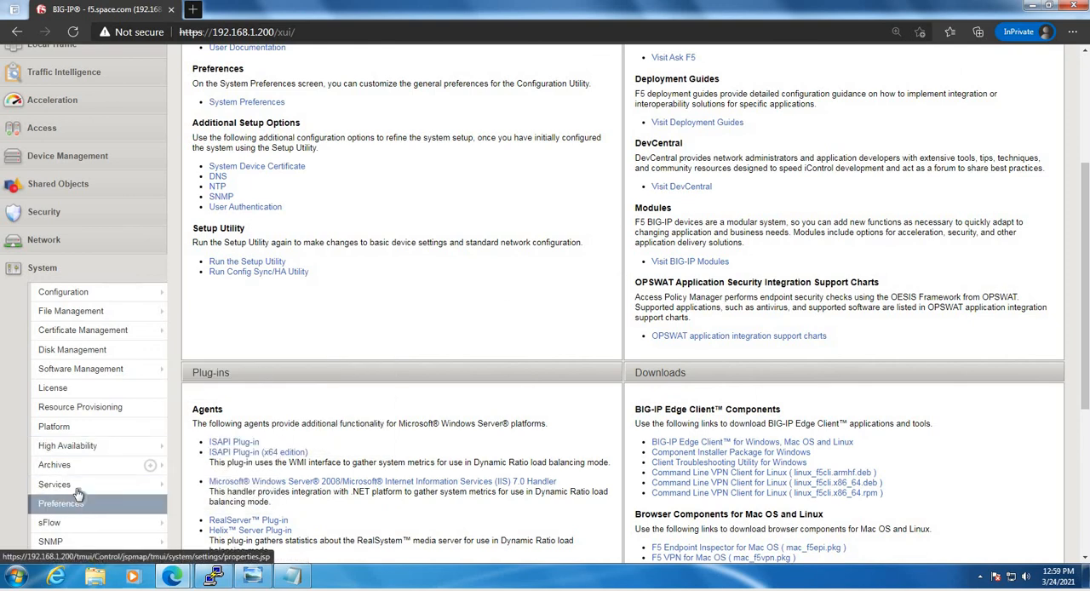
{"action": "scroll", "coordinate": [75, 496], "scroll_direction": "down", "scroll_amount": 1}
{"action": "left_click", "coordinate": [119, 500]}
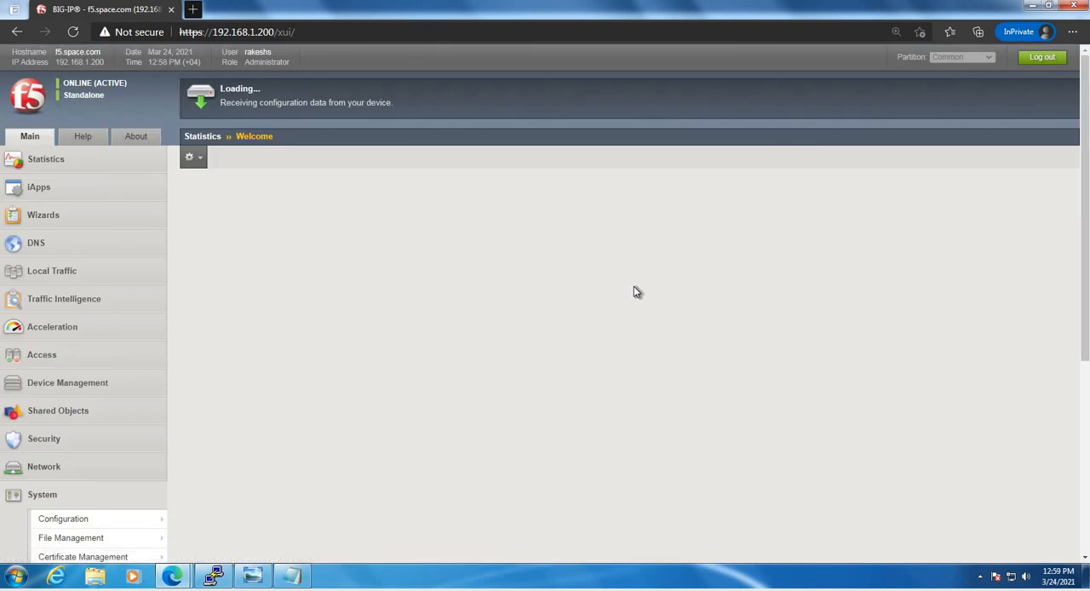